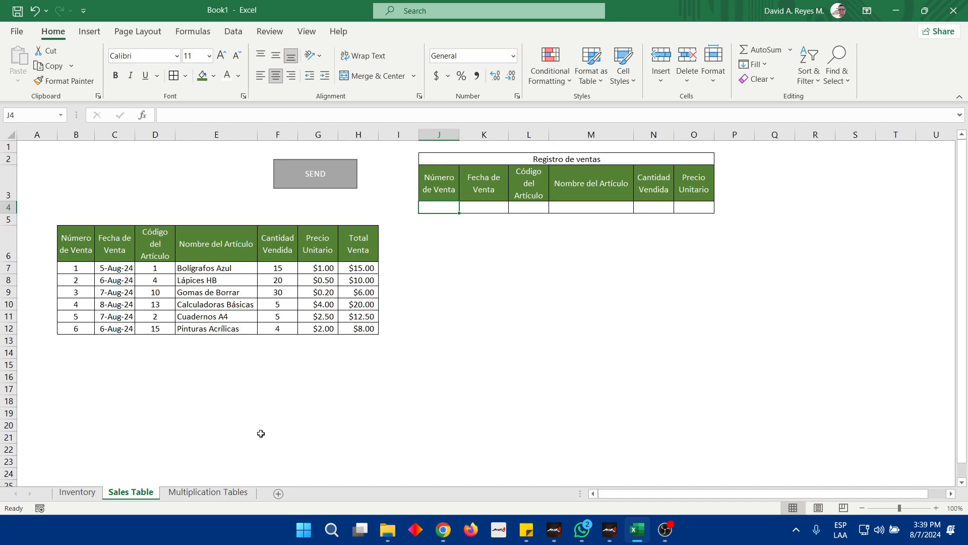
Open the Multiplication Tables sheet and delete its create button shape
{"action": "left_click", "coordinate": [208, 492]}
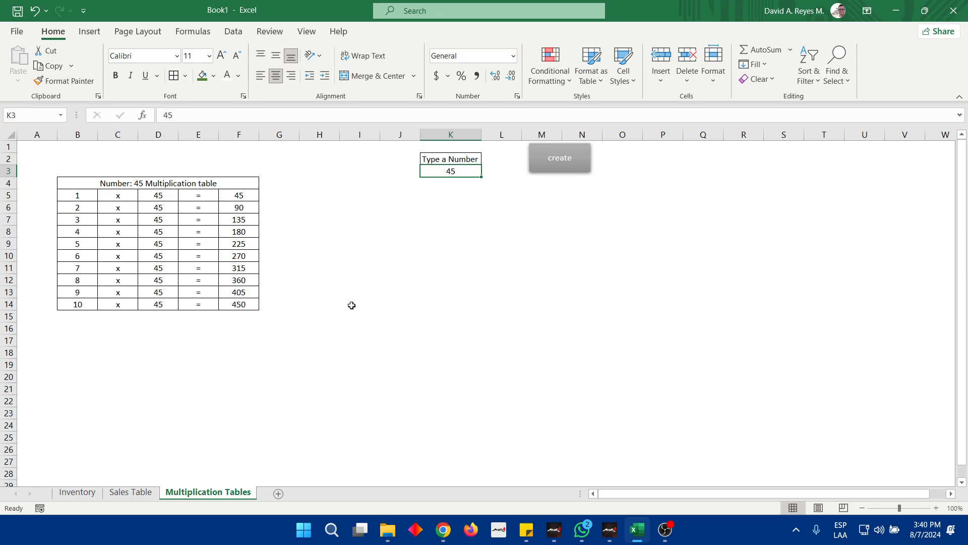
{"action": "left_click_drag", "start_coordinate": [69, 183], "coordinate": [211, 305]}
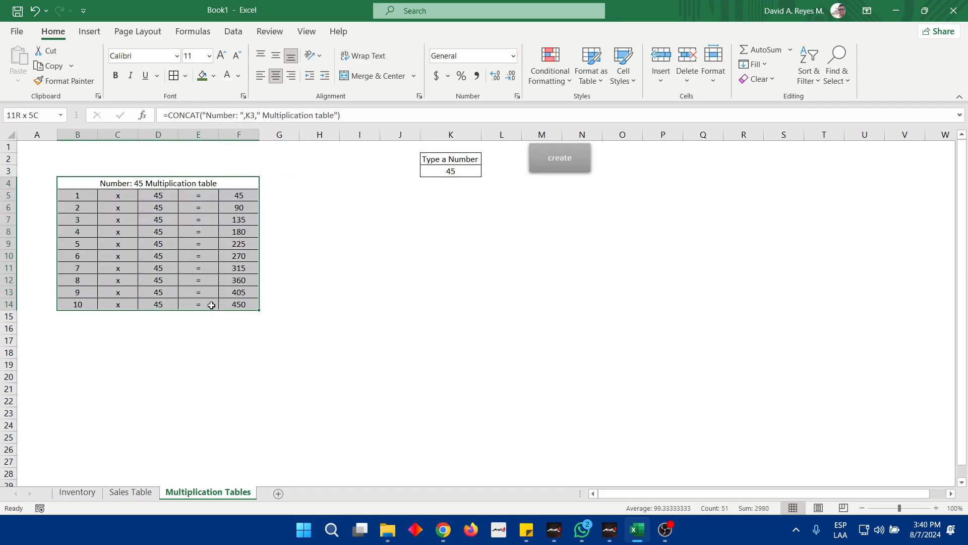
{"action": "left_click_drag", "start_coordinate": [67, 134], "coordinate": [710, 153]}
{"action": "left_click", "coordinate": [860, 221]}
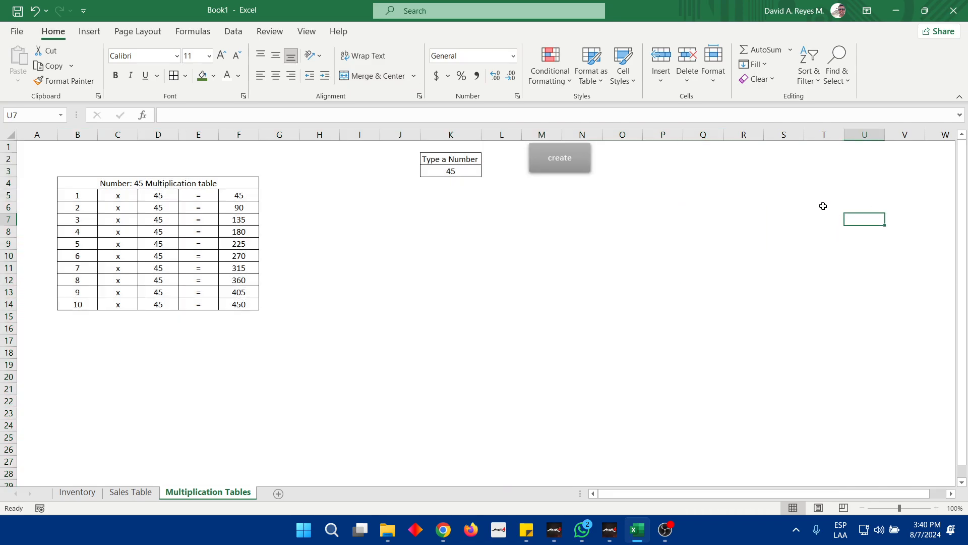
{"action": "right_click", "coordinate": [575, 164]}
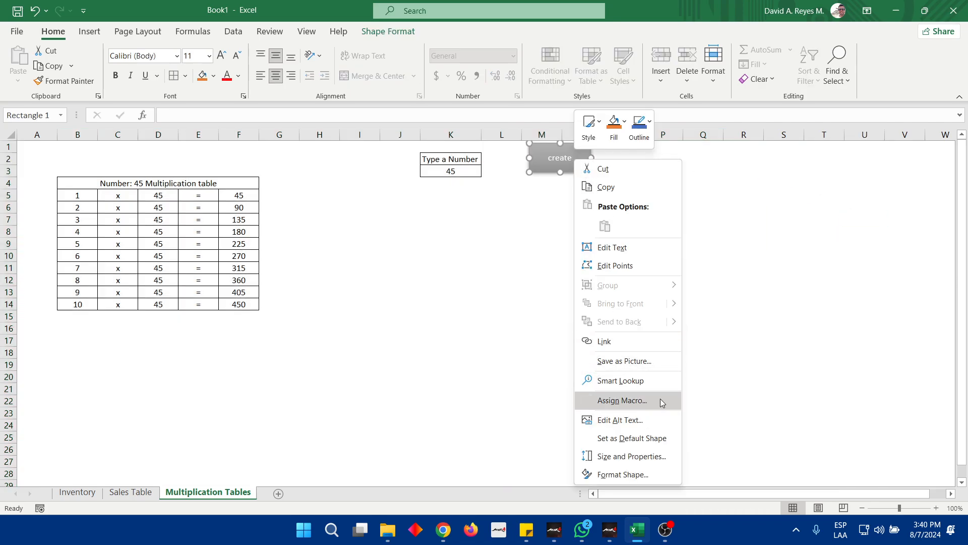
{"action": "key", "text": "Escape"}
{"action": "key", "text": "Delete"}
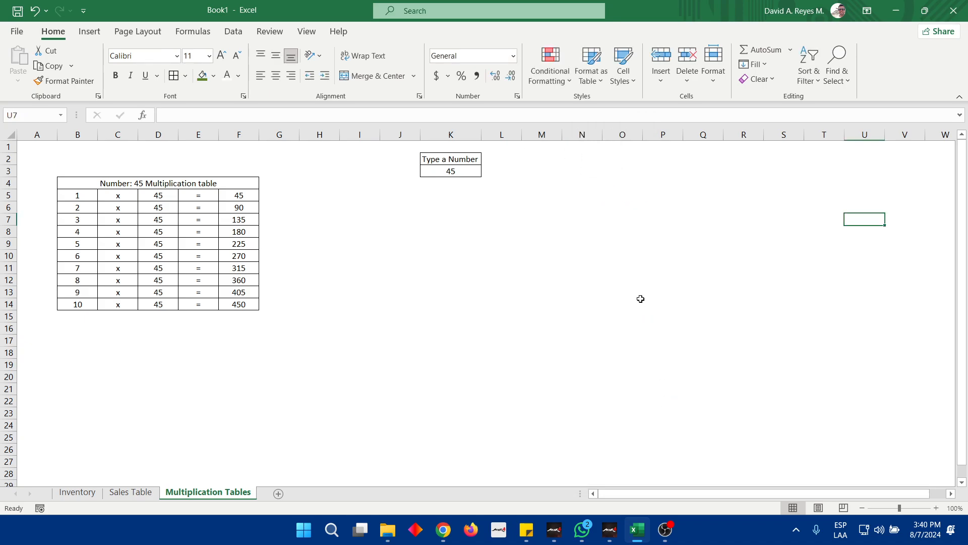
Delete columns A through P to remove the old multiplication table and its number input cells
{"action": "mouse_move", "coordinate": [37, 147]}
{"action": "left_mouse_down"}
{"action": "mouse_move", "coordinate": [353, 454]}
{"action": "mouse_move", "coordinate": [645, 182]}
{"action": "left_mouse_up"}
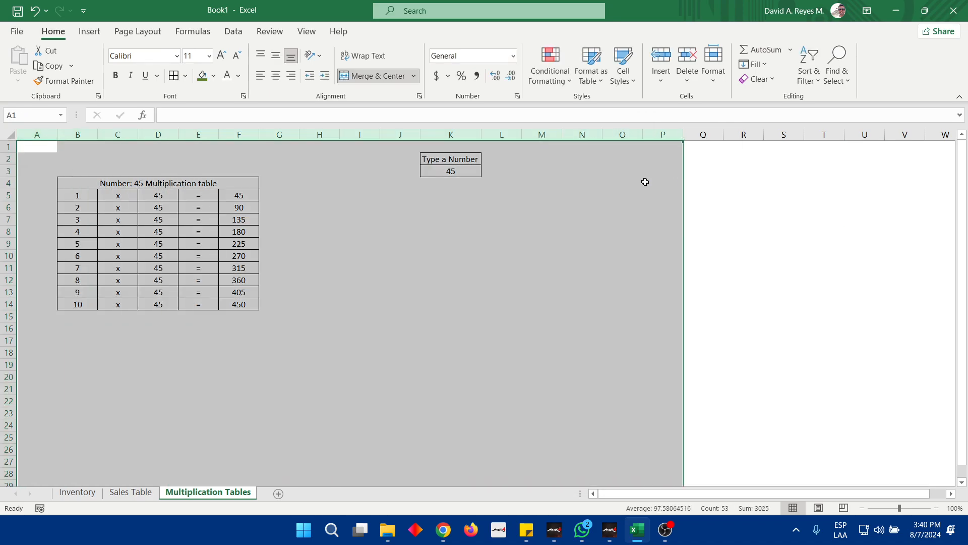
{"action": "key", "text": "ctrl+minus"}
{"action": "left_click", "coordinate": [565, 234]}
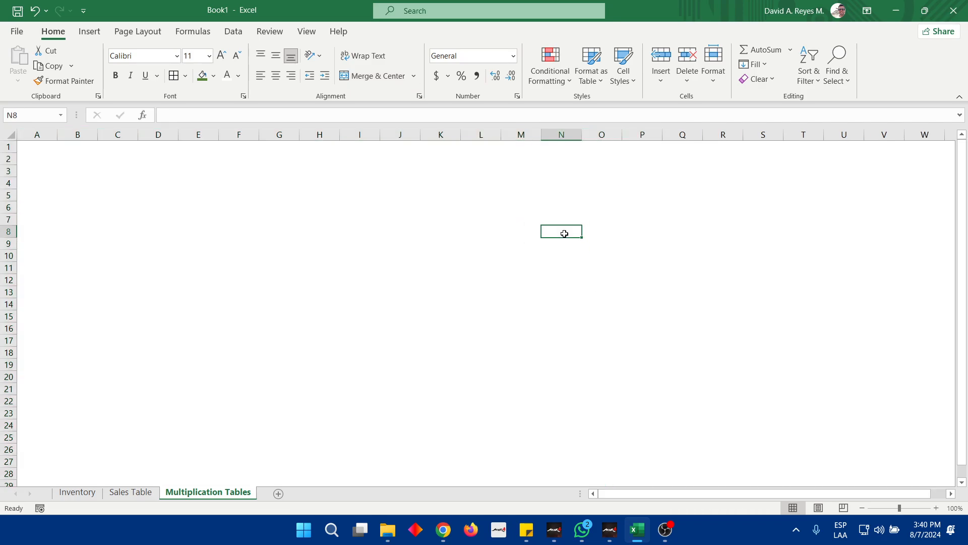
Delete the MultiplicationProcess macro from the workbook's macro list
{"action": "left_click", "coordinate": [84, 160]}
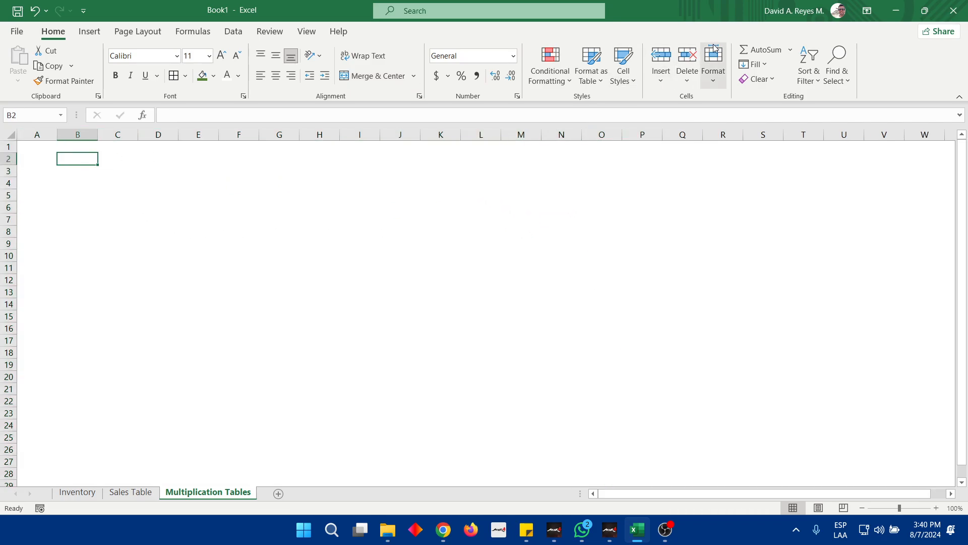
{"action": "left_click", "coordinate": [307, 31]}
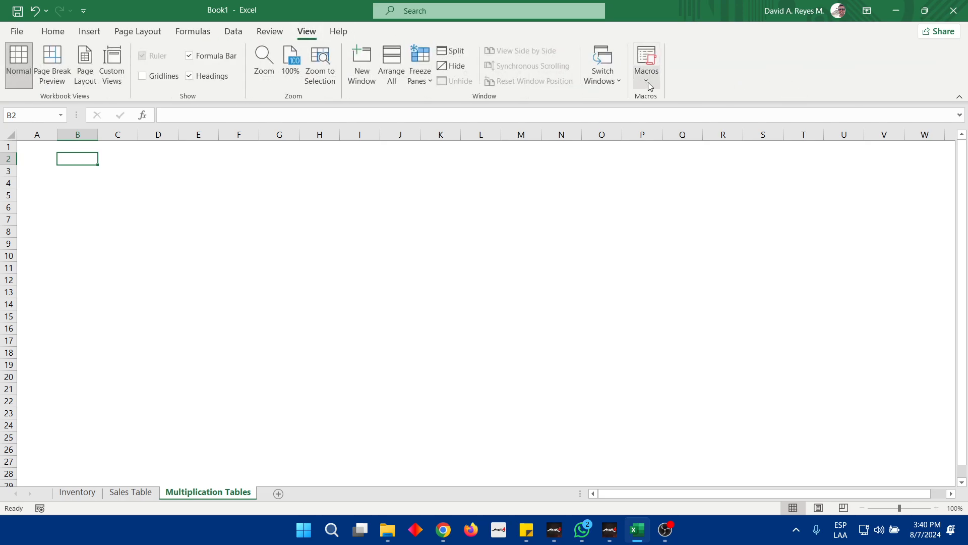
{"action": "left_click", "coordinate": [649, 83]}
{"action": "left_click", "coordinate": [656, 98]}
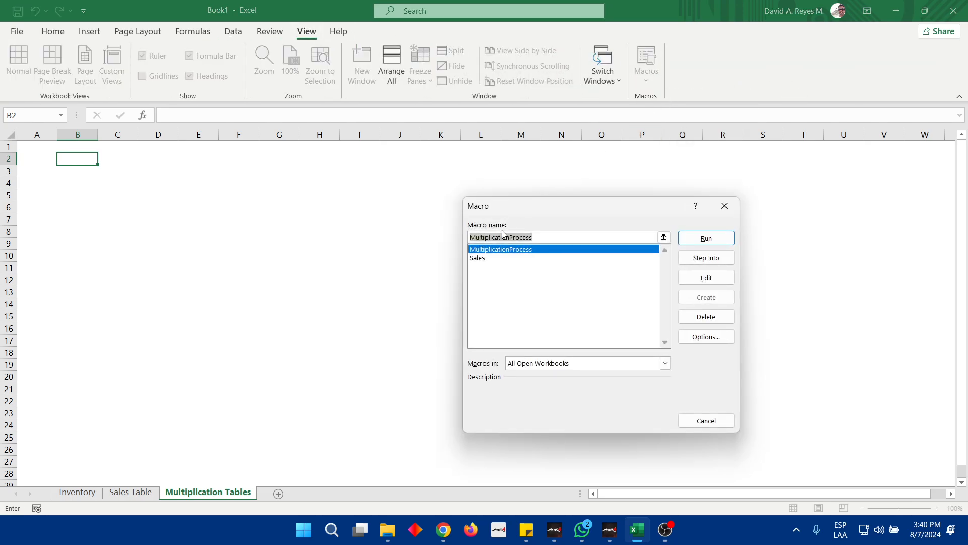
{"action": "left_click", "coordinate": [705, 317]}
{"action": "left_click", "coordinate": [474, 297]}
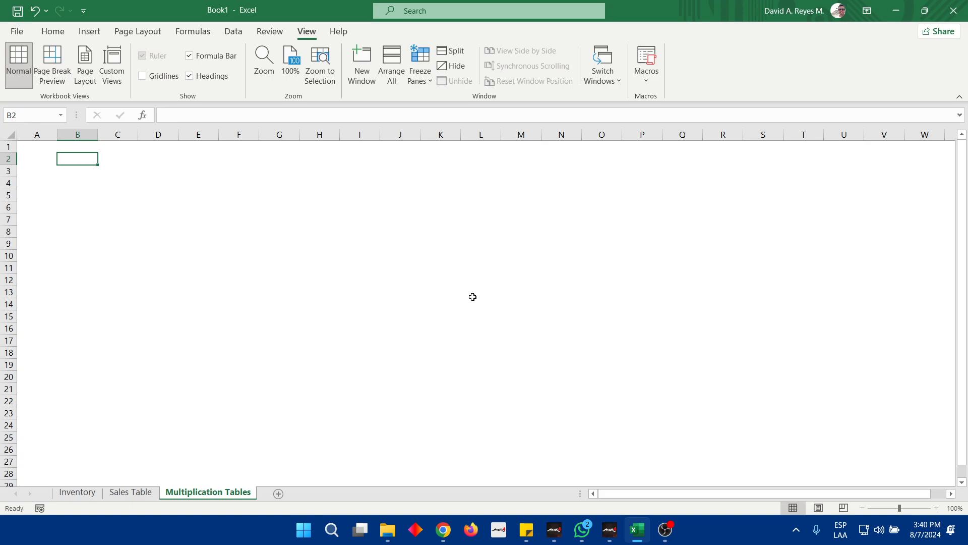
Enter the heading "Type a Number" in cell J2 and fit column J's width to the text
{"action": "key", "text": "Right"}
{"action": "key", "text": "Right"}
{"action": "key", "text": "Right"}
{"action": "key", "text": "Right"}
{"action": "key", "text": "Right"}
{"action": "key", "text": "Right"}
{"action": "key", "text": "Right"}
{"action": "key", "text": "Right"}
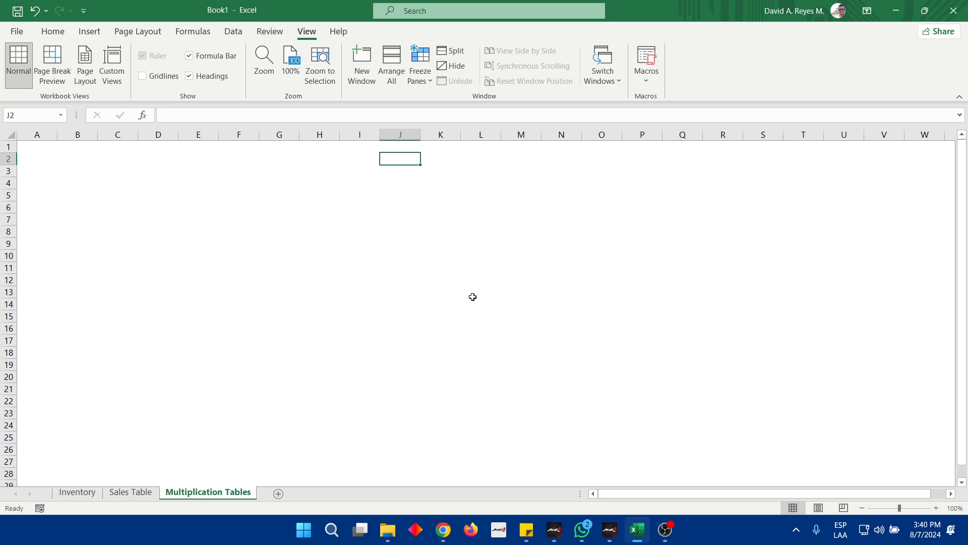
{"action": "type", "text": "Type "}
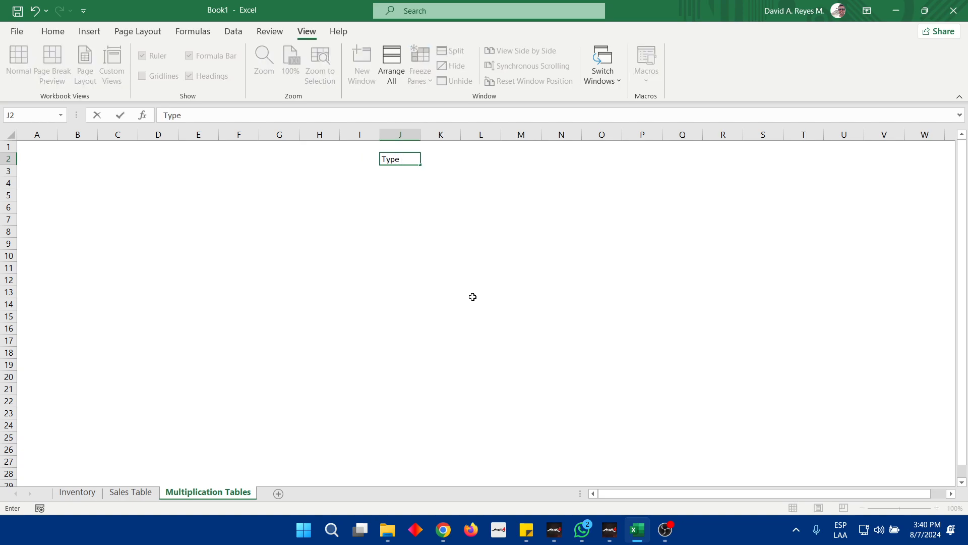
{"action": "type", "text": "a Number"}
{"action": "key", "text": "Return"}
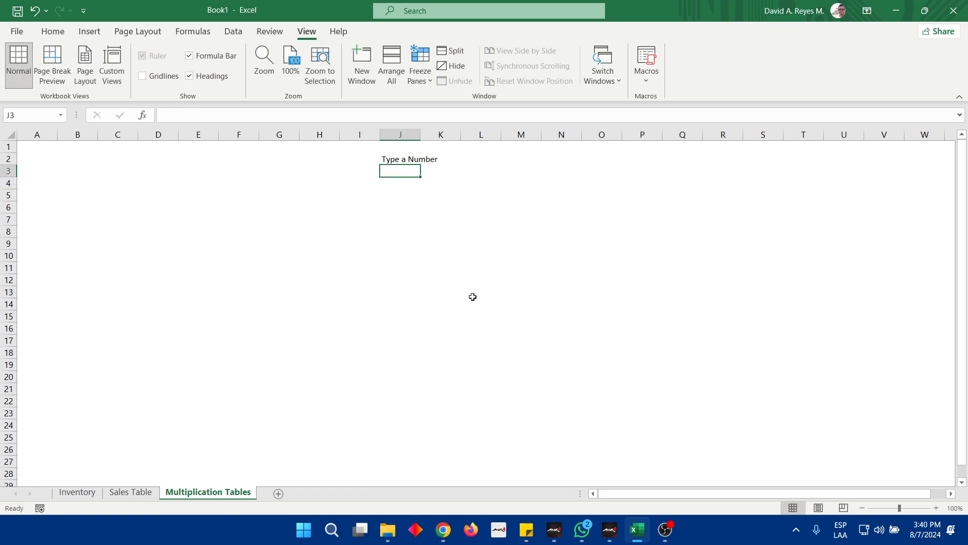
{"action": "key", "text": "Up"}
{"action": "left_click", "coordinate": [53, 31]}
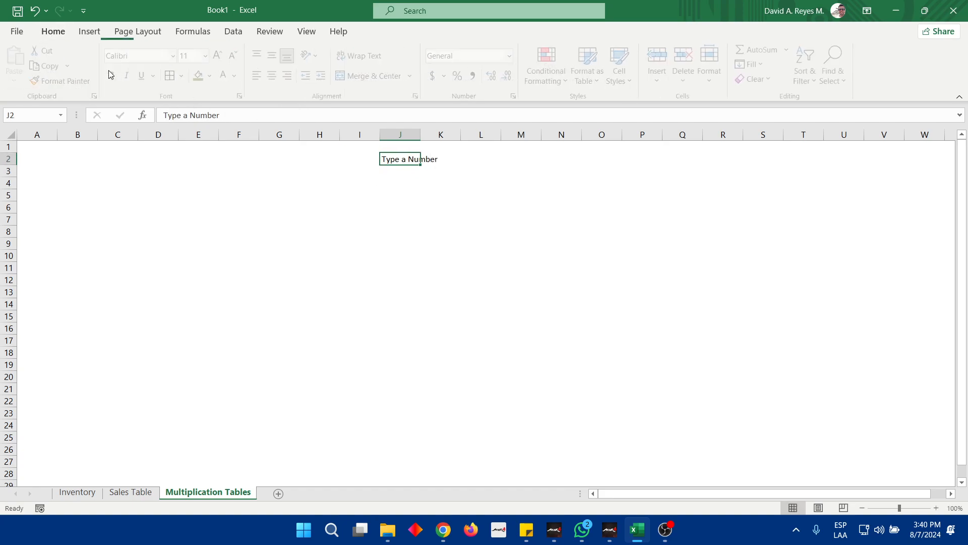
{"action": "double_click", "coordinate": [421, 134]}
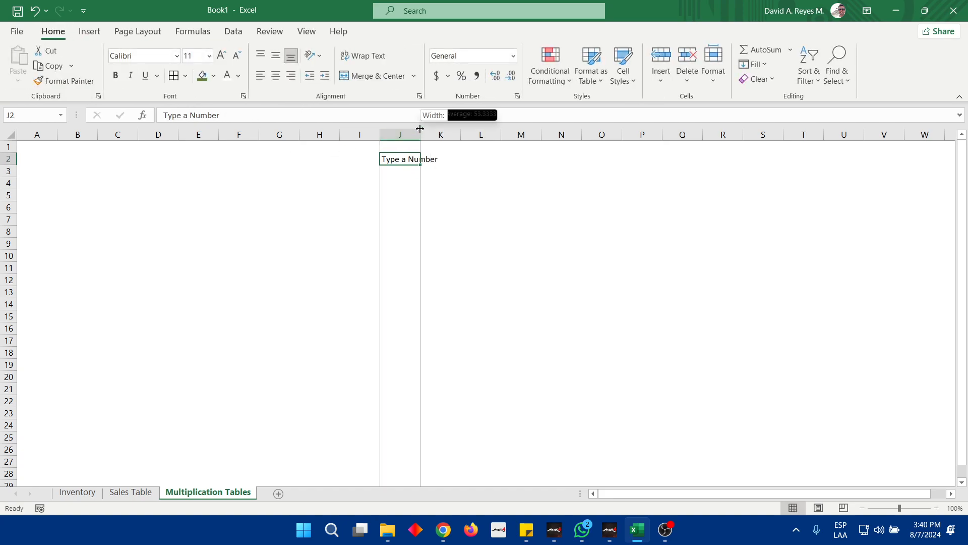
Enter 7 in cell J3 beneath the "Type a Number" heading
{"action": "left_click", "coordinate": [408, 171]}
{"action": "type", "text": "7"}
{"action": "key", "text": "Return"}
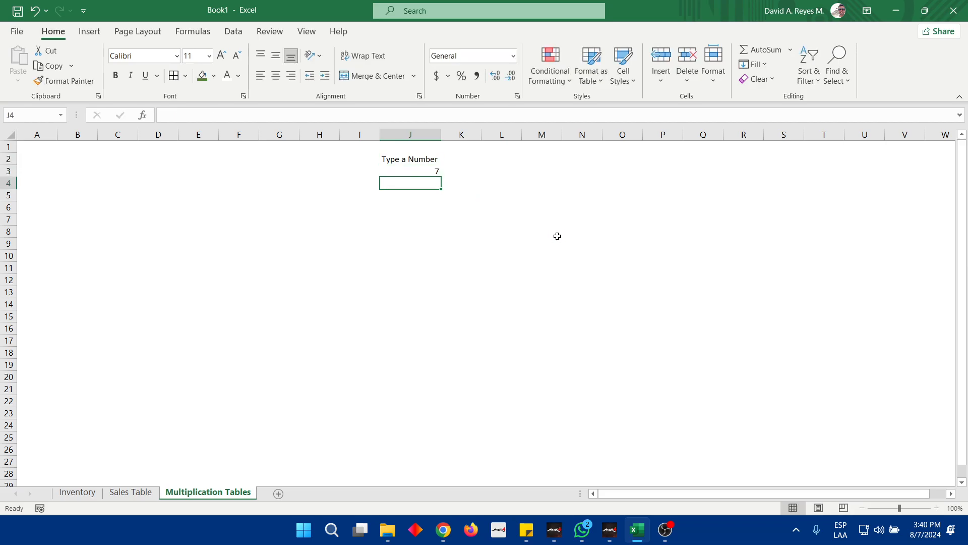
Center the contents of J2:J3 horizontally and add borders around both cells
{"action": "key", "text": "Up"}
{"action": "key", "text": "shift+Up"}
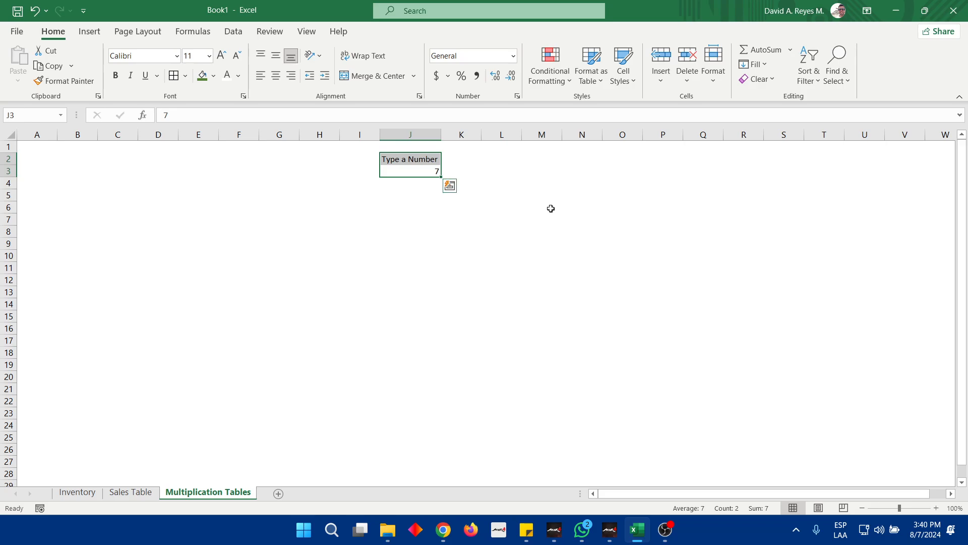
{"action": "left_click", "coordinate": [275, 76]}
{"action": "left_click", "coordinate": [502, 207]}
Give the "Type a Number" heading in J2 a green fill and white font
{"action": "left_click", "coordinate": [419, 156]}
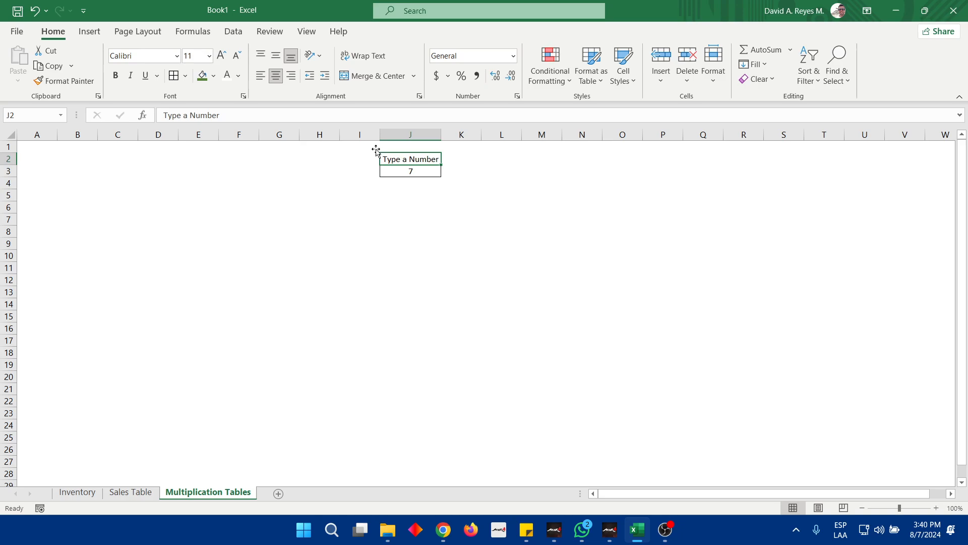
{"action": "left_click", "coordinate": [202, 75]}
{"action": "left_click", "coordinate": [227, 75]}
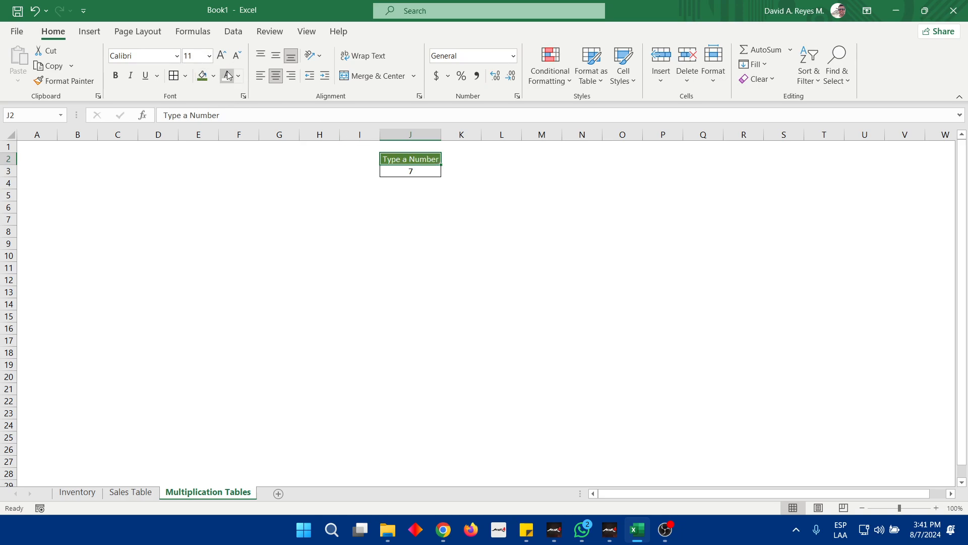
{"action": "left_click", "coordinate": [437, 220]}
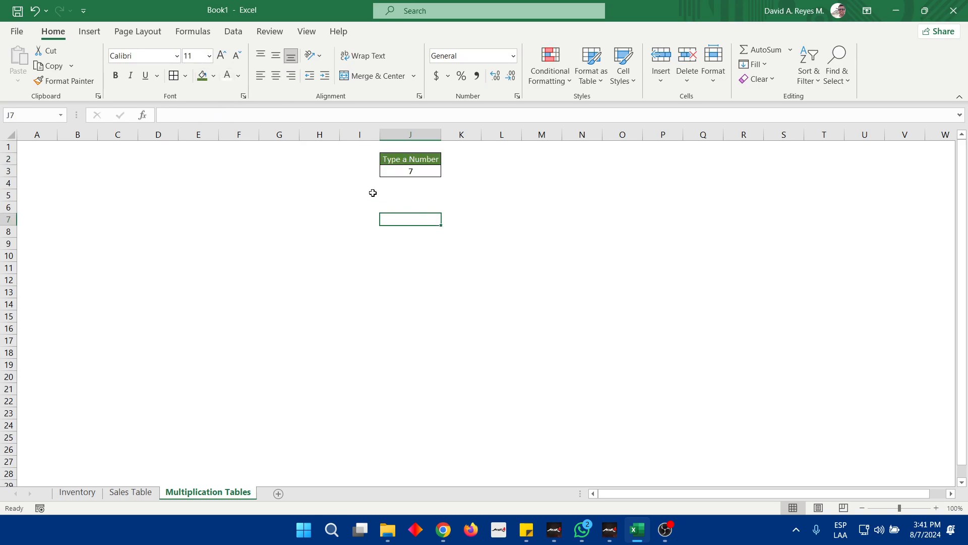
Start the multiplier column by entering 1 in B4 and 2 in B5
{"action": "left_click", "coordinate": [421, 172]}
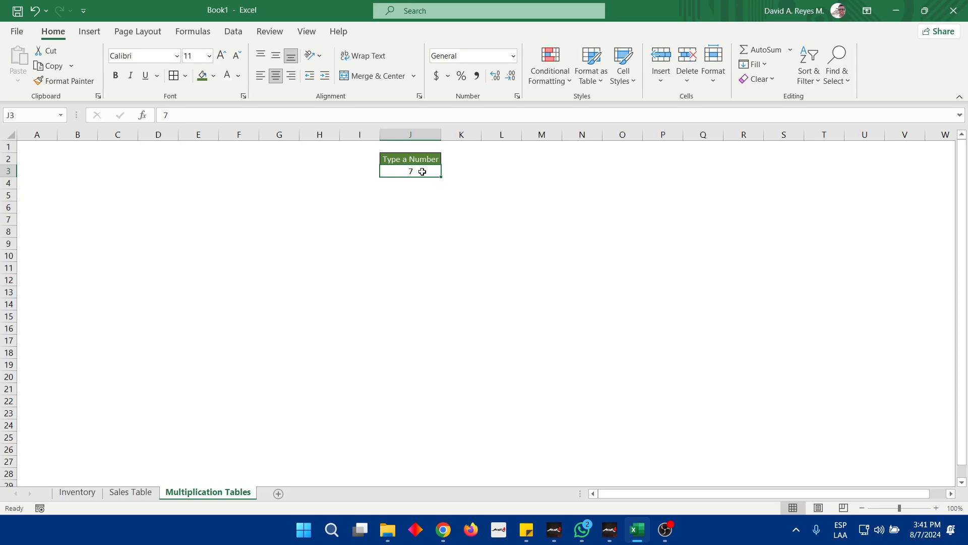
{"action": "key", "text": "Left"}
{"action": "key", "text": "Left"}
{"action": "key", "text": "Left"}
{"action": "key", "text": "Left"}
{"action": "key", "text": "Left"}
{"action": "key", "text": "Left"}
{"action": "key", "text": "Left"}
{"action": "key", "text": "Left"}
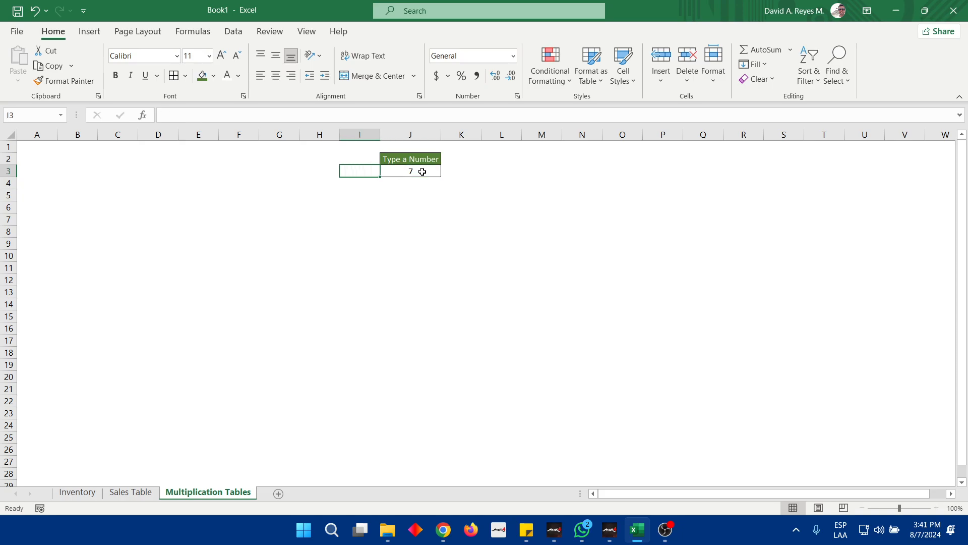
{"action": "key", "text": "Down"}
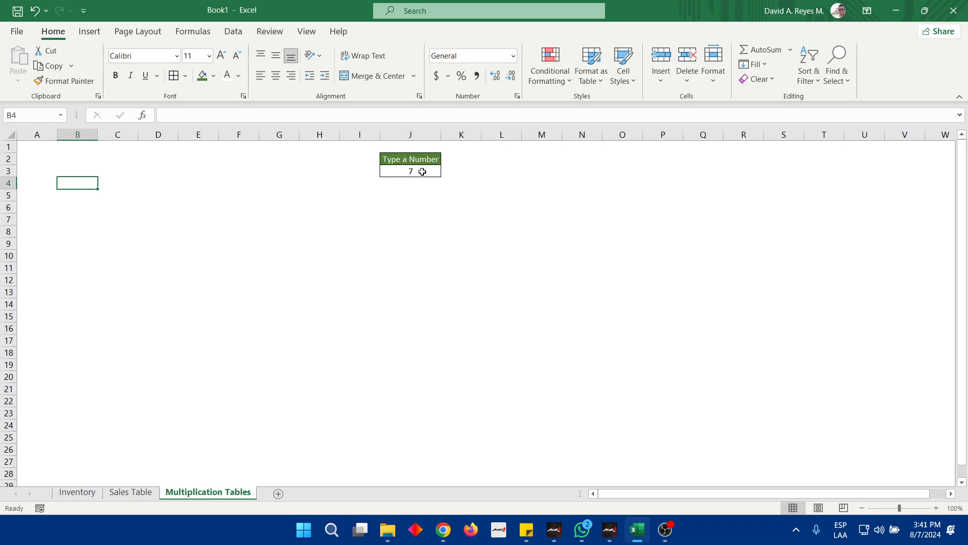
{"action": "type", "text": "1"}
{"action": "key", "text": "Return"}
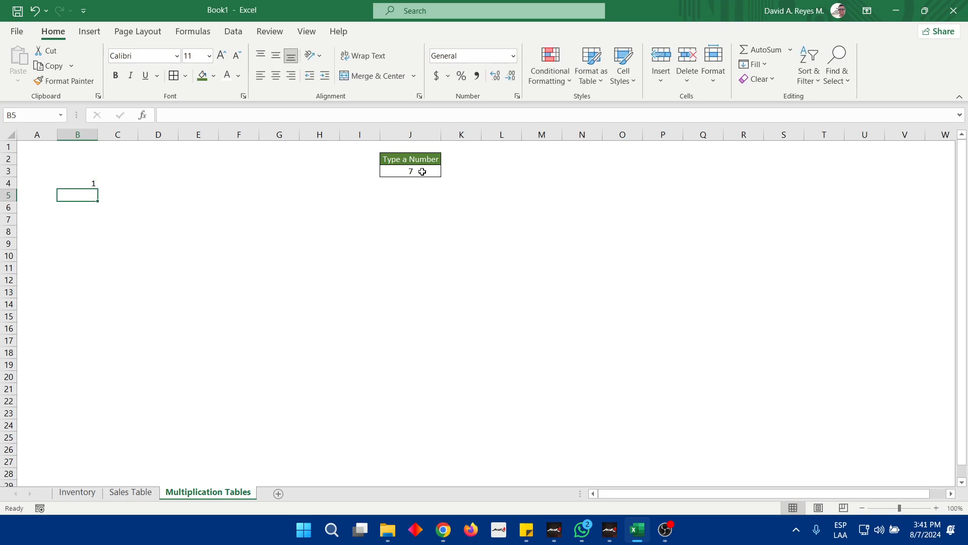
{"action": "type", "text": "2"}
{"action": "key", "text": "Return"}
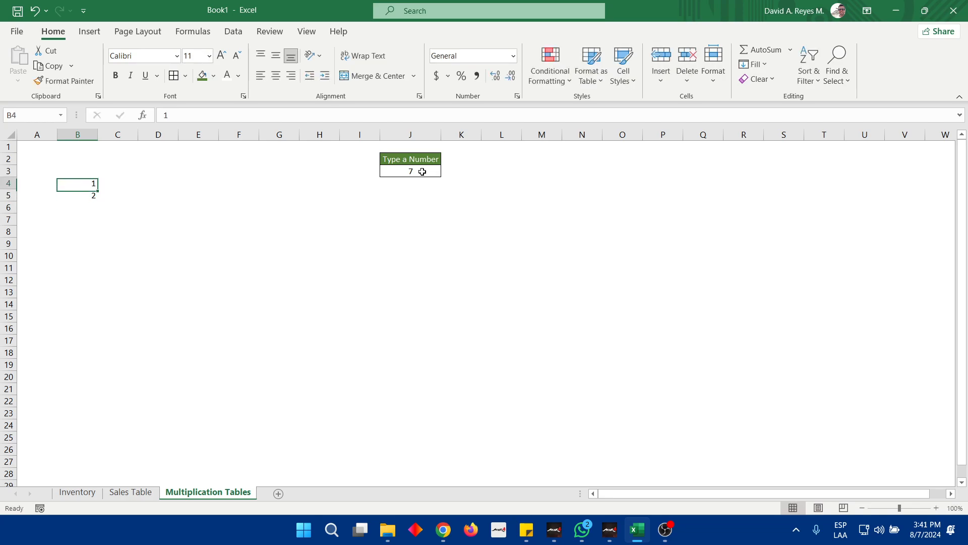
Extend the number series in B4:B5 down to 10 in B13 and center the values
{"action": "key", "text": "Up"}
{"action": "key", "text": "Up"}
{"action": "key", "text": "shift+Down"}
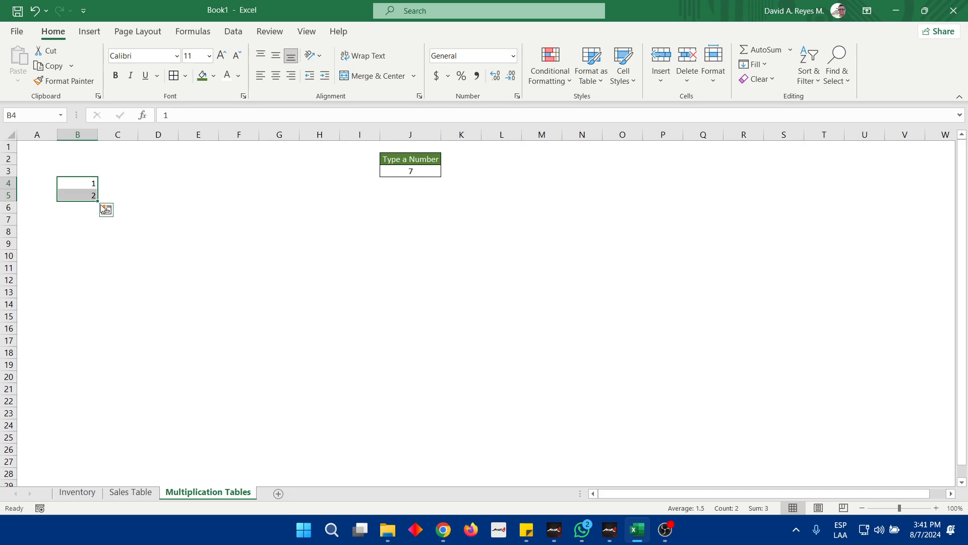
{"action": "left_click_drag", "start_coordinate": [98, 200], "coordinate": [93, 294]}
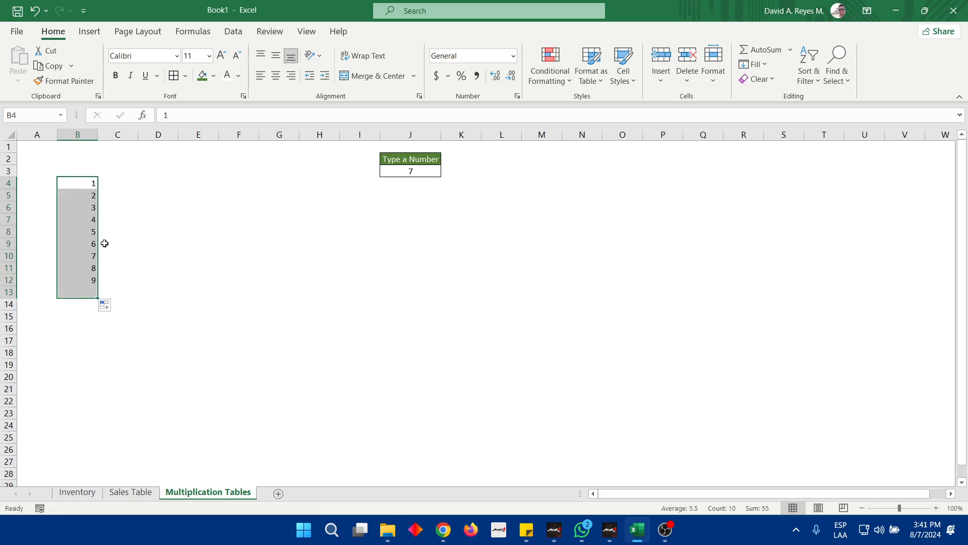
{"action": "left_click", "coordinate": [275, 76]}
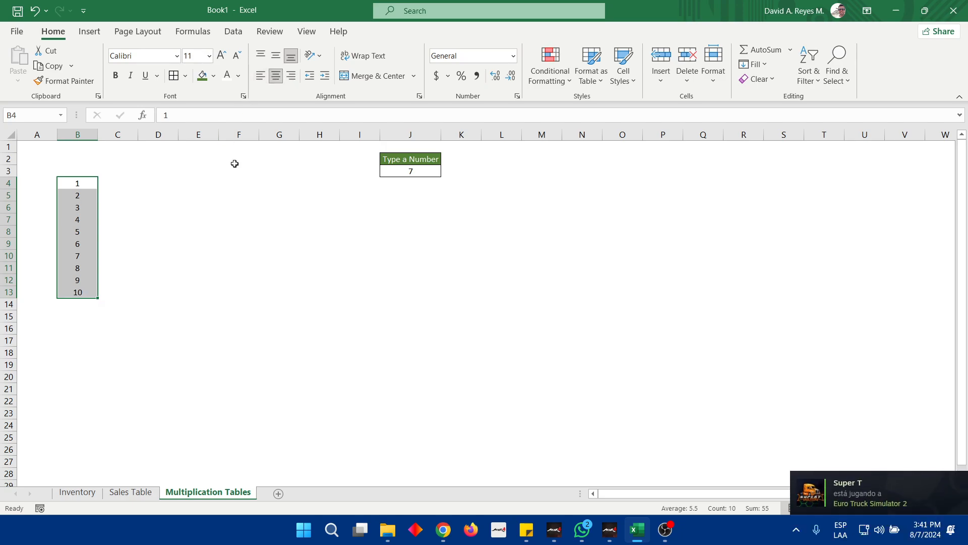
Enter x in C4 and fill it down through C13
{"action": "key", "text": "Right"}
{"action": "type", "text": "x"}
{"action": "key", "text": "Return"}
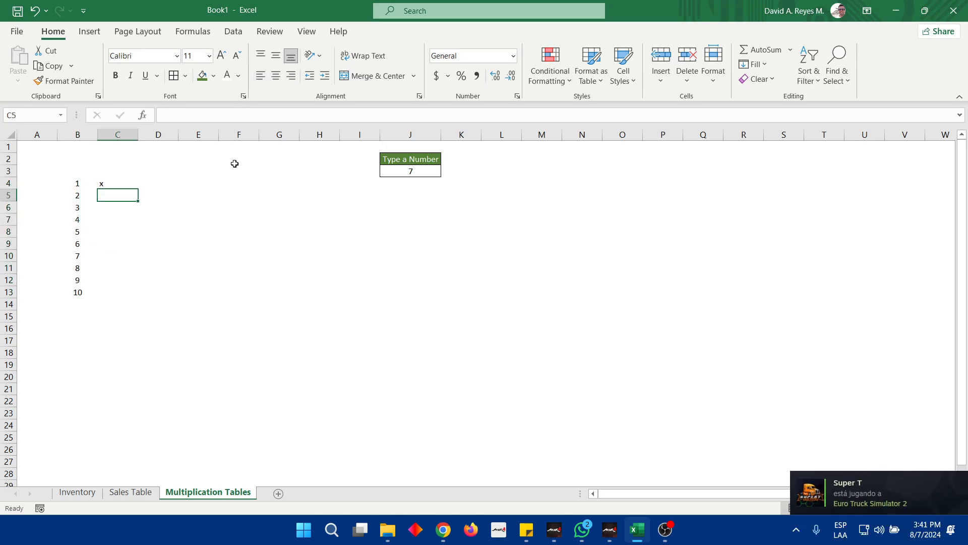
{"action": "key", "text": "Up"}
{"action": "key", "text": "shift+Down"}
{"action": "key", "text": "shift+Down"}
{"action": "key", "text": "shift+Down"}
{"action": "key", "text": "shift+Down"}
{"action": "key", "text": "shift+Down"}
{"action": "key", "text": "shift+Down"}
{"action": "key", "text": "shift+Down"}
{"action": "key", "text": "shift+Down"}
{"action": "key", "text": "shift+Down"}
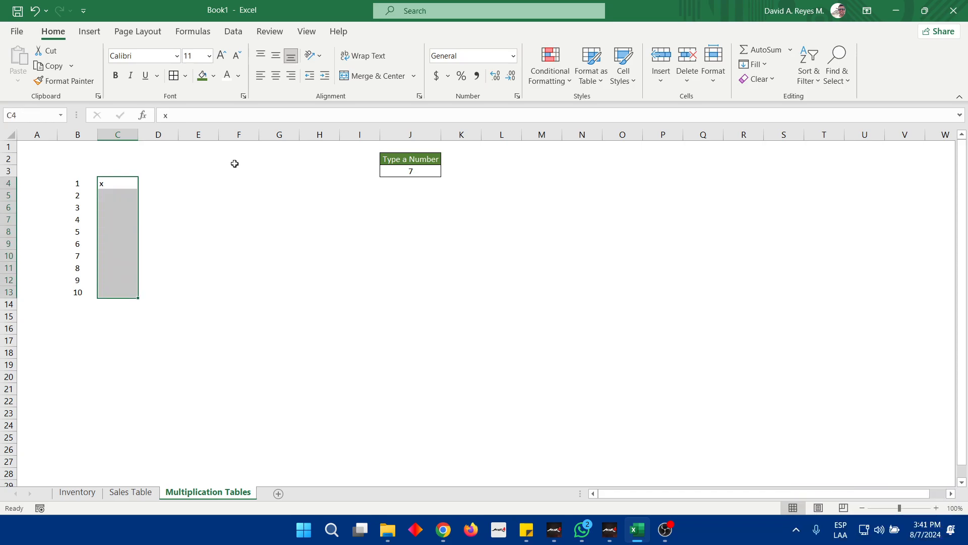
{"action": "key", "text": "ctrl+d"}
Replace the value in C4 with y and fill it down through C13
{"action": "left_click", "coordinate": [126, 184]}
{"action": "type", "text": "y"}
{"action": "key", "text": "Return"}
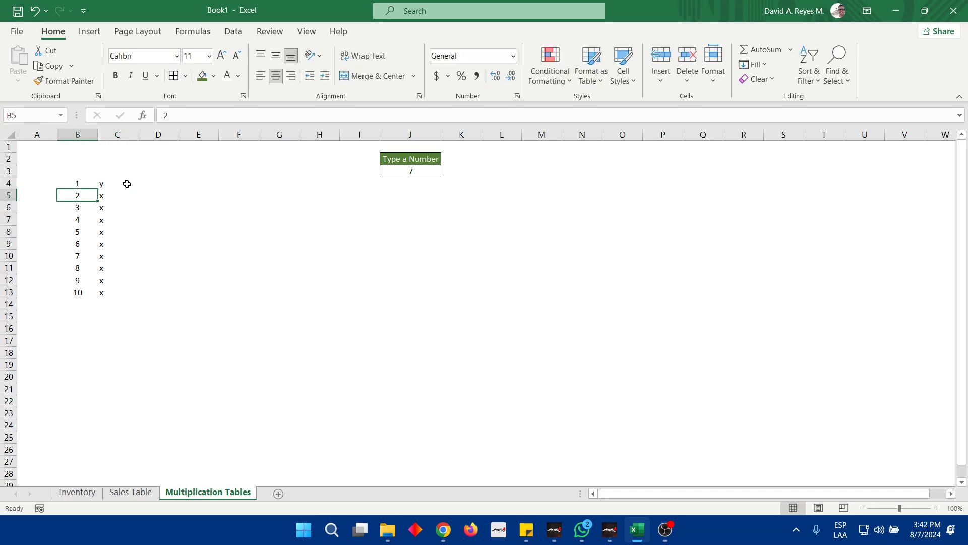
{"action": "left_click", "coordinate": [127, 184]}
{"action": "key", "text": "shift+Down"}
{"action": "key", "text": "shift+Down"}
{"action": "key", "text": "shift+Down"}
{"action": "key", "text": "shift+Down"}
{"action": "key", "text": "shift+Down"}
{"action": "key", "text": "shift+Down"}
{"action": "key", "text": "shift+Down"}
{"action": "key", "text": "shift+Down"}
{"action": "key", "text": "shift+Down"}
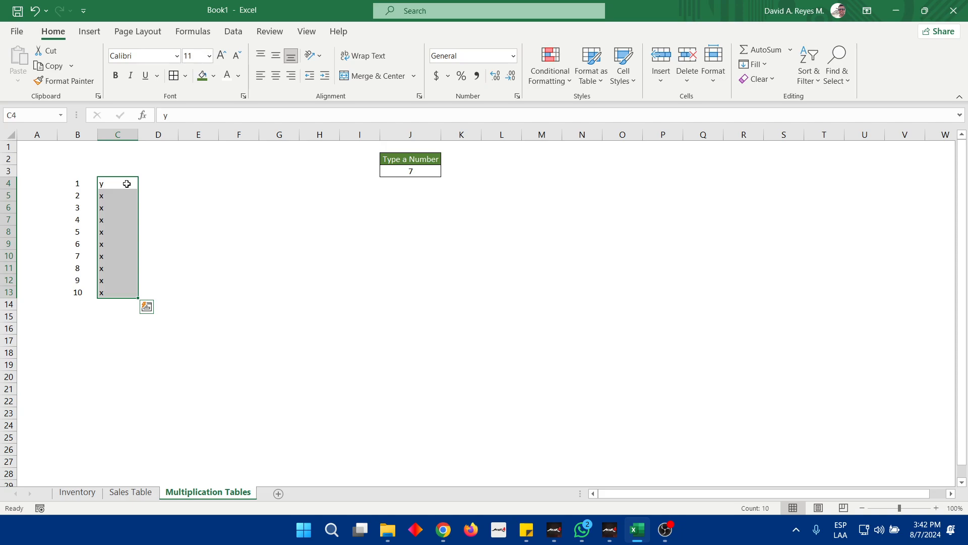
{"action": "key", "text": "ctrl+d"}
Replace the value in C4 with X and copy it down through C13
{"action": "left_click", "coordinate": [127, 184]}
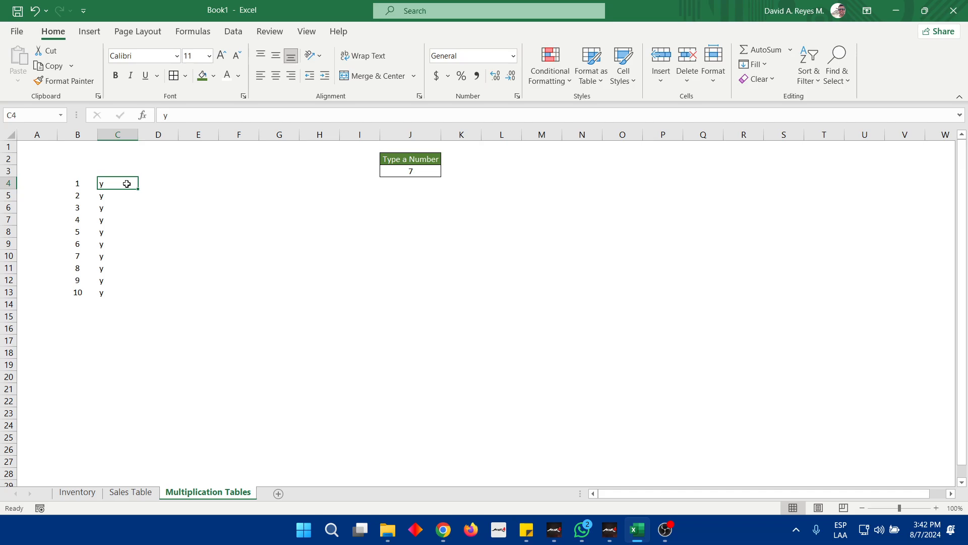
{"action": "type", "text": "X"}
{"action": "key", "text": "ctrl+Return"}
{"action": "key", "text": "ctrl+c"}
{"action": "key", "text": "Down"}
{"action": "key", "text": "shift+Down"}
{"action": "key", "text": "shift+Down"}
{"action": "key", "text": "shift+Down"}
{"action": "key", "text": "shift+Down"}
{"action": "key", "text": "shift+Down"}
{"action": "key", "text": "shift+Down"}
{"action": "key", "text": "shift+Down"}
{"action": "key", "text": "shift+Down"}
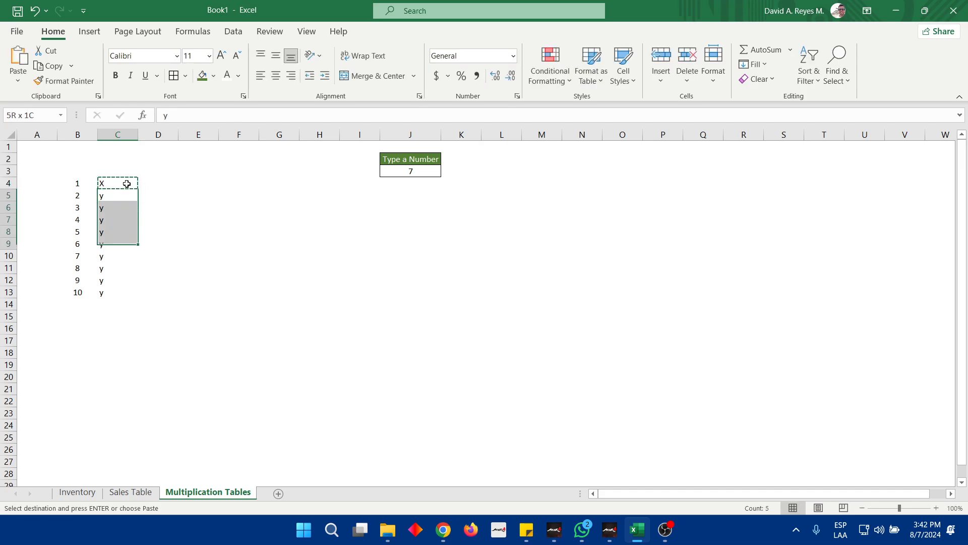
{"action": "key", "text": "ctrl+v"}
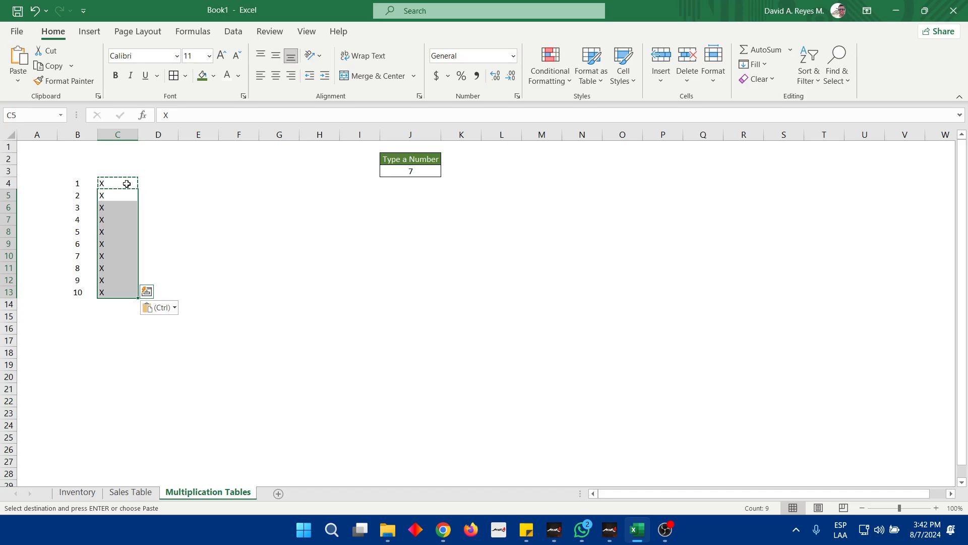
{"action": "key", "text": "Up"}
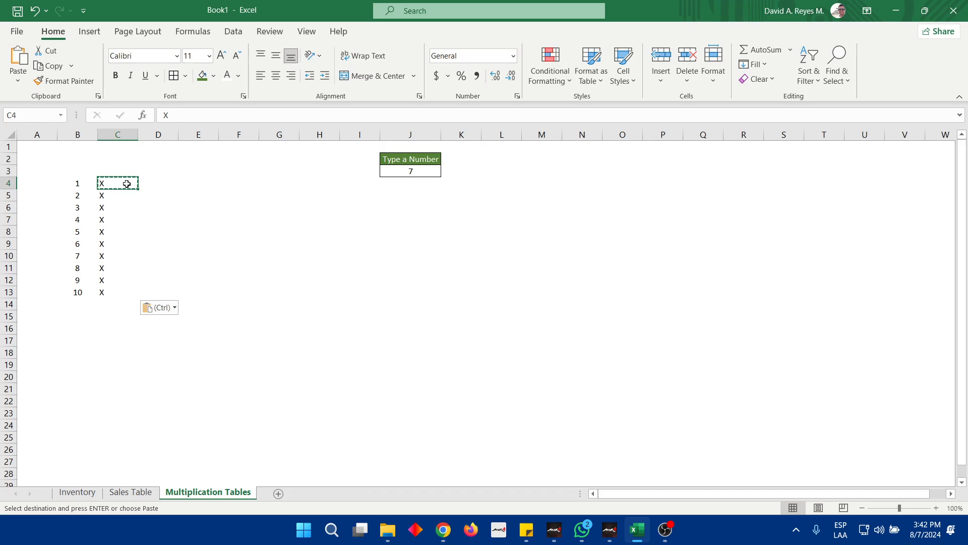
{"action": "key", "text": "Right"}
{"action": "key", "text": "shift+Down"}
{"action": "key", "text": "shift+Up"}
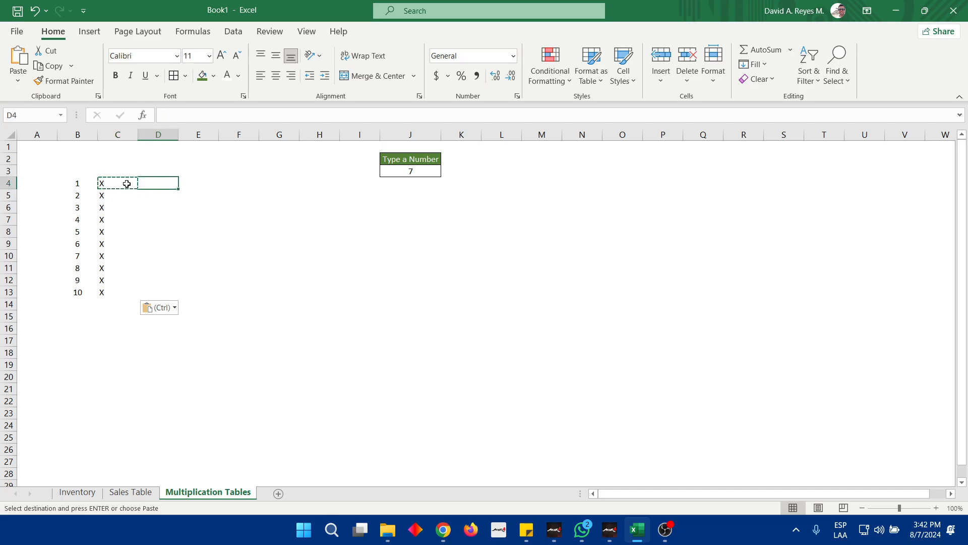
{"action": "key", "text": "shift+Down"}
{"action": "key", "text": "shift+Down"}
{"action": "key", "text": "shift+Down"}
{"action": "key", "text": "shift+Down"}
{"action": "key", "text": "shift+Down"}
{"action": "key", "text": "shift+Down"}
{"action": "key", "text": "shift+Down"}
{"action": "key", "text": "shift+Down"}
{"action": "key", "text": "shift+Down"}
{"action": "key", "text": "shift+Down"}
{"action": "key", "text": "shift+Up"}
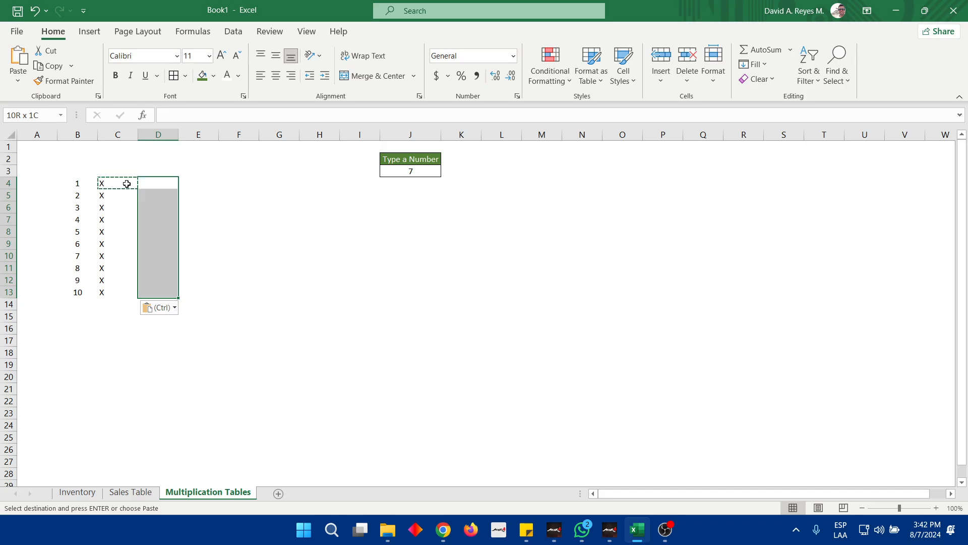
{"action": "left_click", "coordinate": [422, 172]}
Enter an equals sign as text in E4 and fill it down through E13
{"action": "key", "text": "Left"}
{"action": "key", "text": "Left"}
{"action": "key", "text": "Left"}
{"action": "key", "text": "Left"}
{"action": "key", "text": "Left"}
{"action": "key", "text": "Left"}
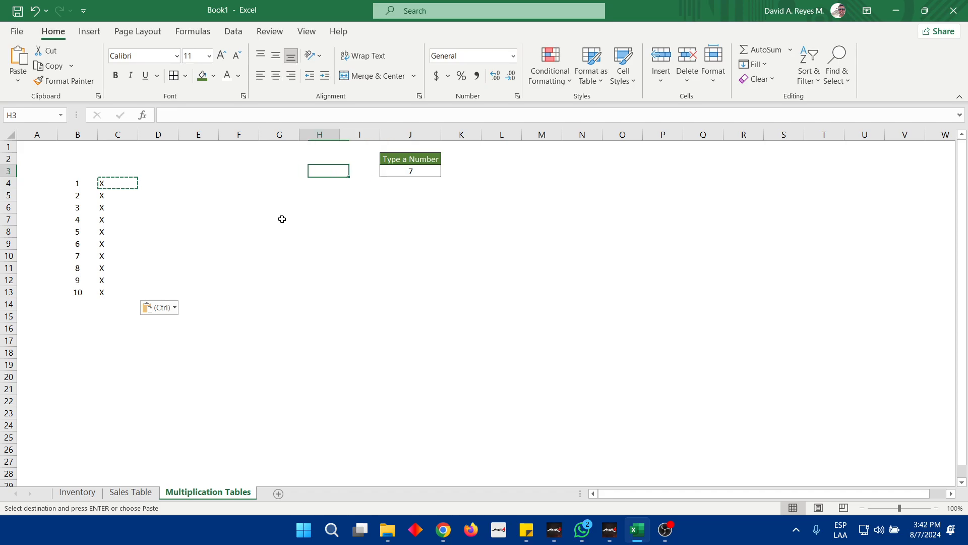
{"action": "key", "text": "Down"}
{"action": "key", "text": "Right"}
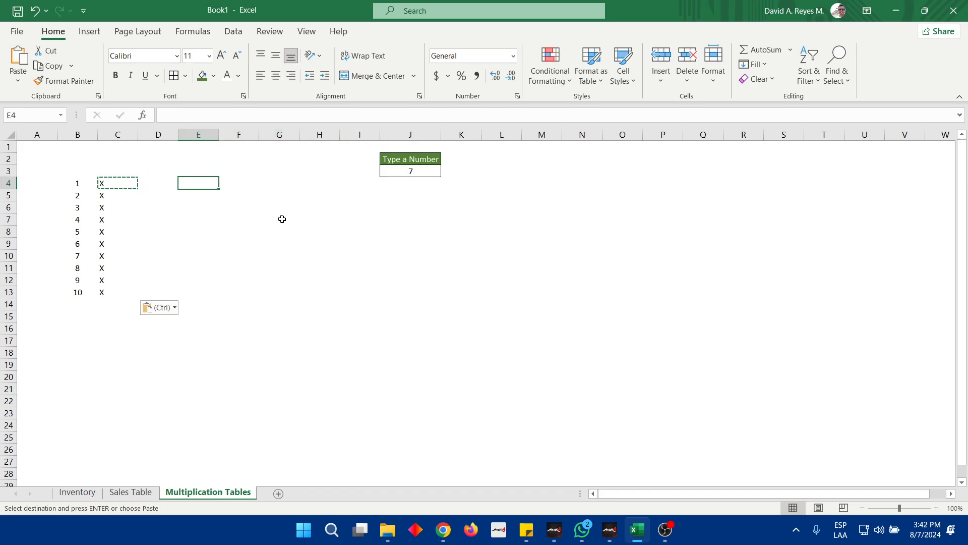
{"action": "type", "text": "="}
{"action": "key", "text": "Return"}
{"action": "key", "text": "Up"}
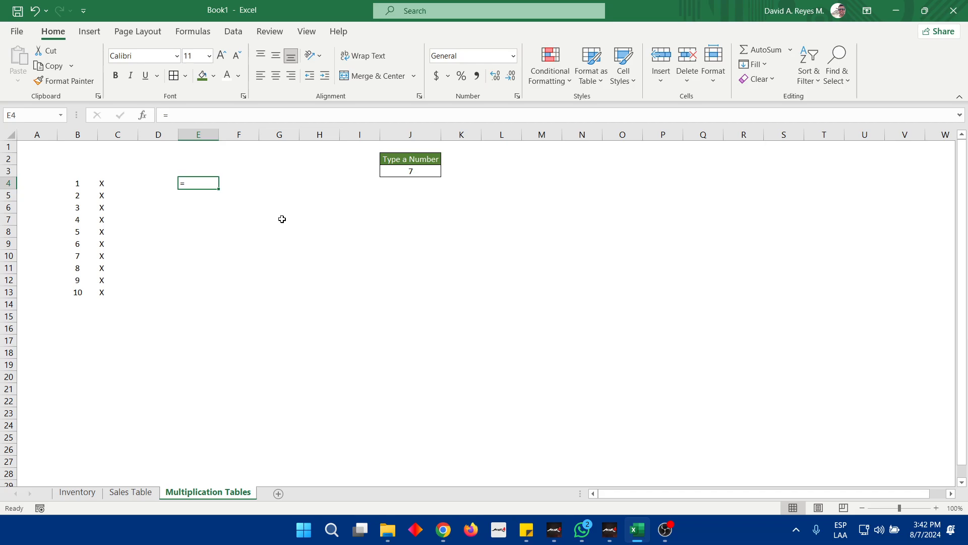
{"action": "key", "text": "shift+Down"}
{"action": "key", "text": "shift+Down"}
{"action": "key", "text": "shift+Down"}
{"action": "key", "text": "shift+Down"}
{"action": "key", "text": "shift+Down"}
{"action": "key", "text": "shift+Down"}
{"action": "key", "text": "shift+Down"}
{"action": "key", "text": "shift+Down"}
{"action": "key", "text": "shift+Down"}
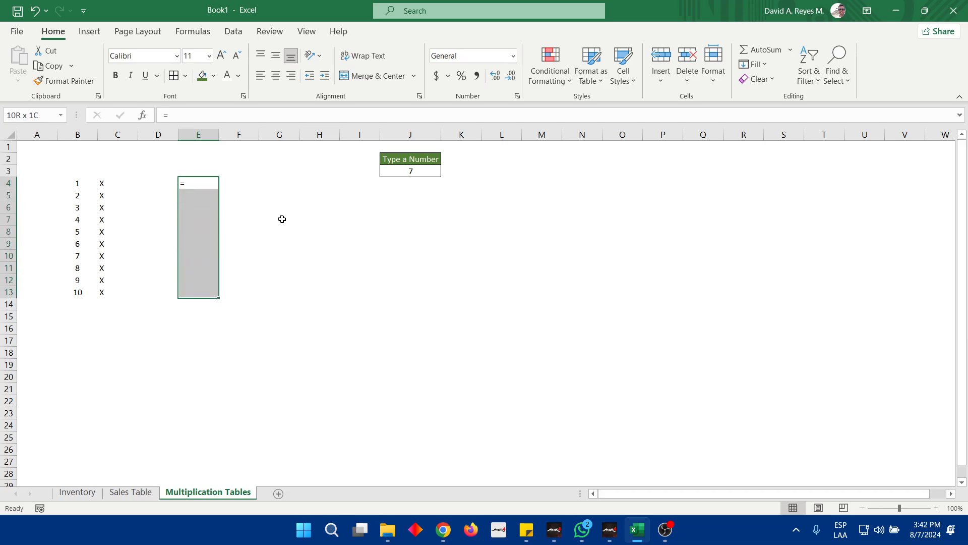
{"action": "key", "text": "ctrl+d"}
Apply all borders to B4:F13 and center the contents of the range
{"action": "key", "text": "Left"}
{"action": "key", "text": "Left"}
{"action": "key", "text": "Left"}
{"action": "key", "text": "shift+Right"}
{"action": "key", "text": "shift+Right"}
{"action": "key", "text": "shift+Right"}
{"action": "key", "text": "shift+Right"}
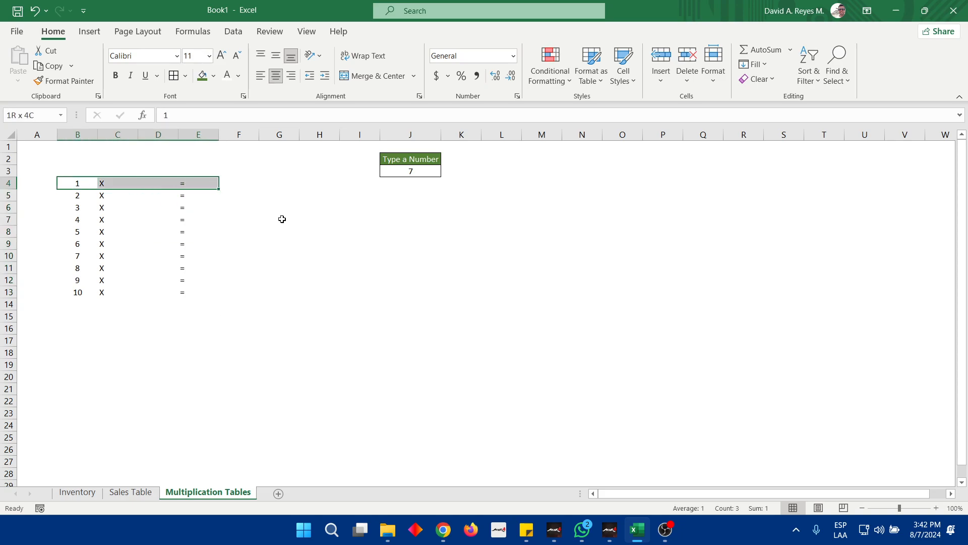
{"action": "key", "text": "shift+Down"}
{"action": "key", "text": "shift+Down"}
{"action": "key", "text": "shift+Down"}
{"action": "key", "text": "shift+Down"}
{"action": "key", "text": "shift+Down"}
{"action": "key", "text": "shift+Down"}
{"action": "key", "text": "shift+Down"}
{"action": "key", "text": "shift+Down"}
{"action": "key", "text": "shift+Down"}
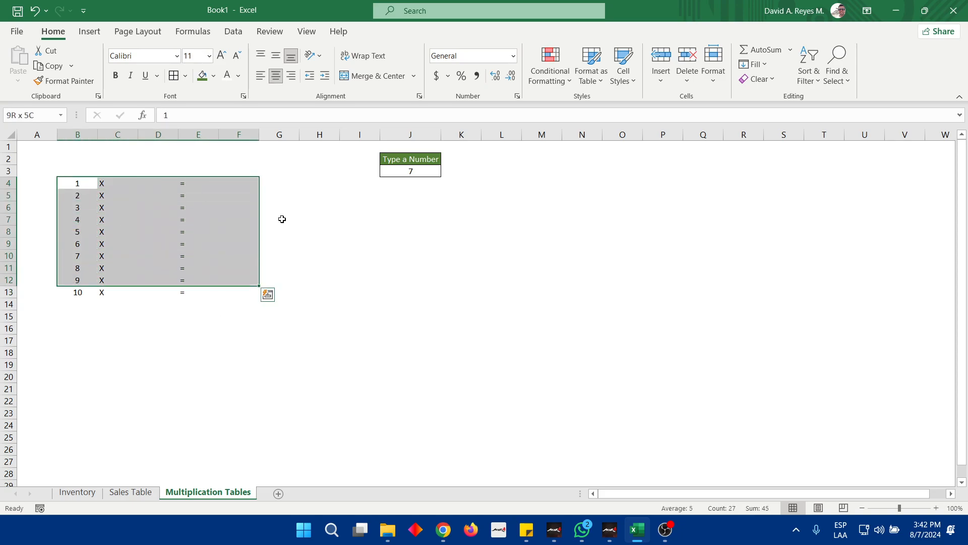
{"action": "left_click", "coordinate": [173, 76]}
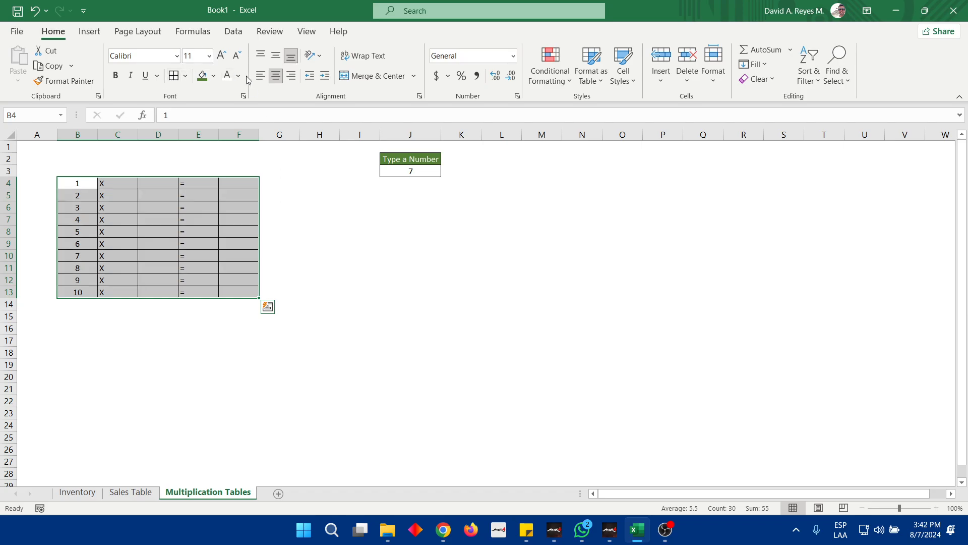
{"action": "left_click", "coordinate": [276, 78]}
{"action": "left_click", "coordinate": [276, 79]}
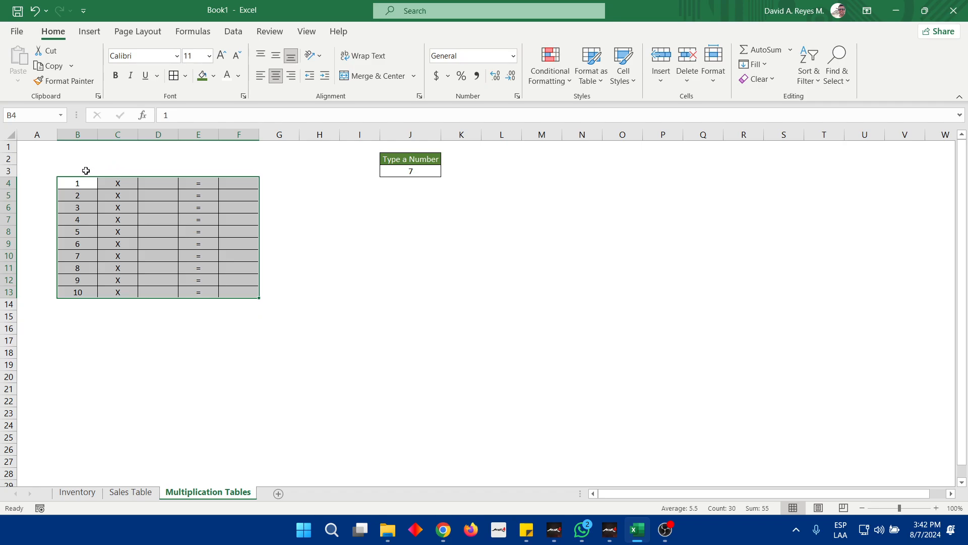
Merge and center B3:F3 to form a header cell above the multiplication table
{"action": "left_click_drag", "start_coordinate": [85, 171], "coordinate": [246, 169]}
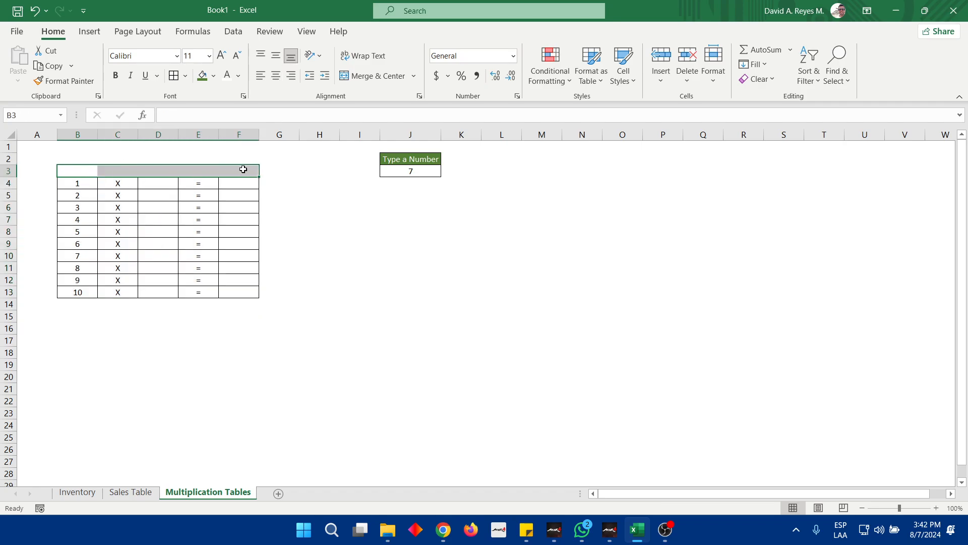
{"action": "left_click", "coordinate": [373, 76]}
{"action": "left_click", "coordinate": [331, 204]}
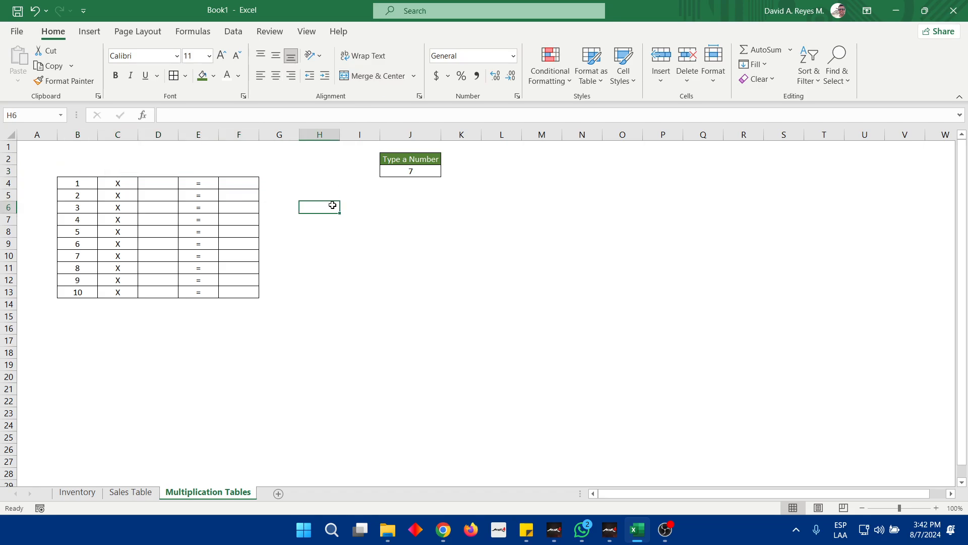
Unmerge the header B3:F3 and merge and center it again with borders applied
{"action": "left_click", "coordinate": [69, 172]}
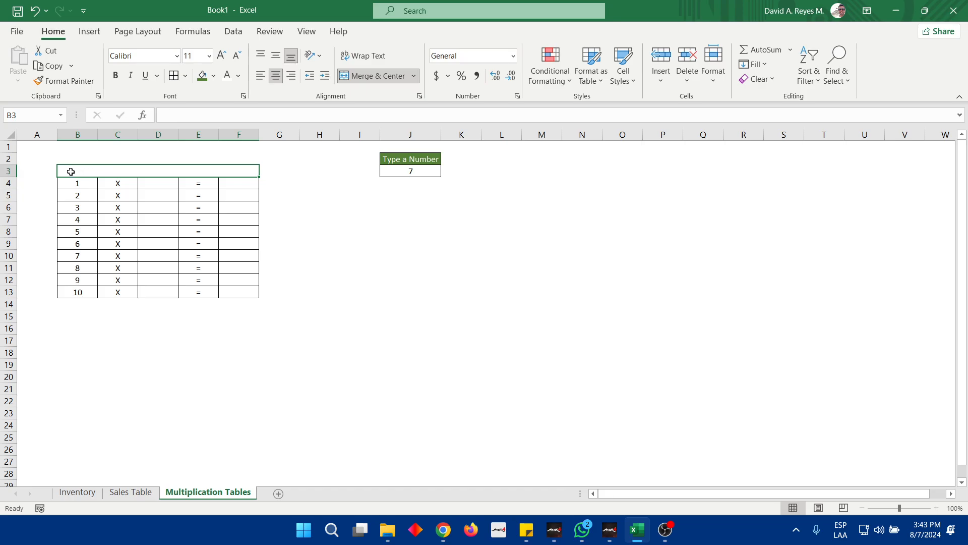
{"action": "left_click", "coordinate": [363, 77]}
{"action": "left_click", "coordinate": [81, 170]}
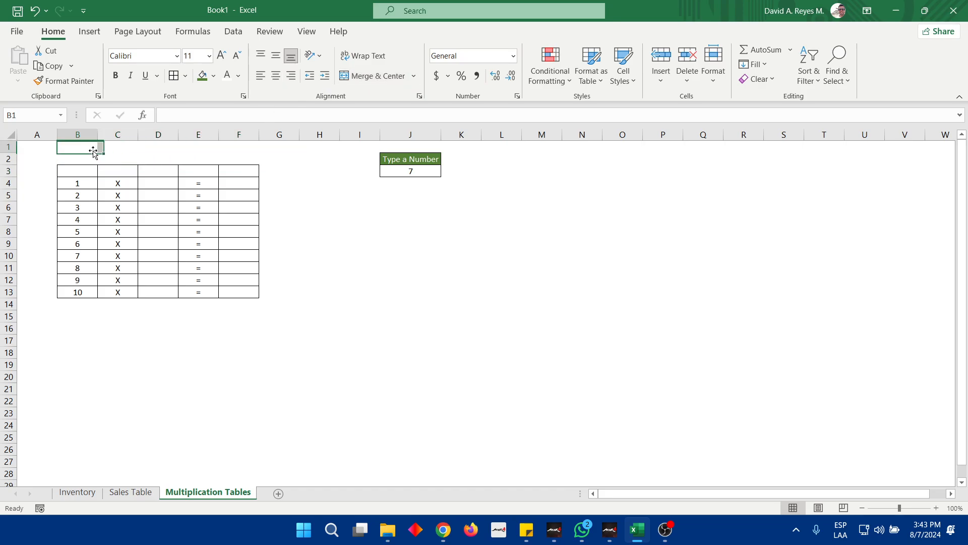
{"action": "left_click_drag", "start_coordinate": [71, 173], "coordinate": [243, 169]}
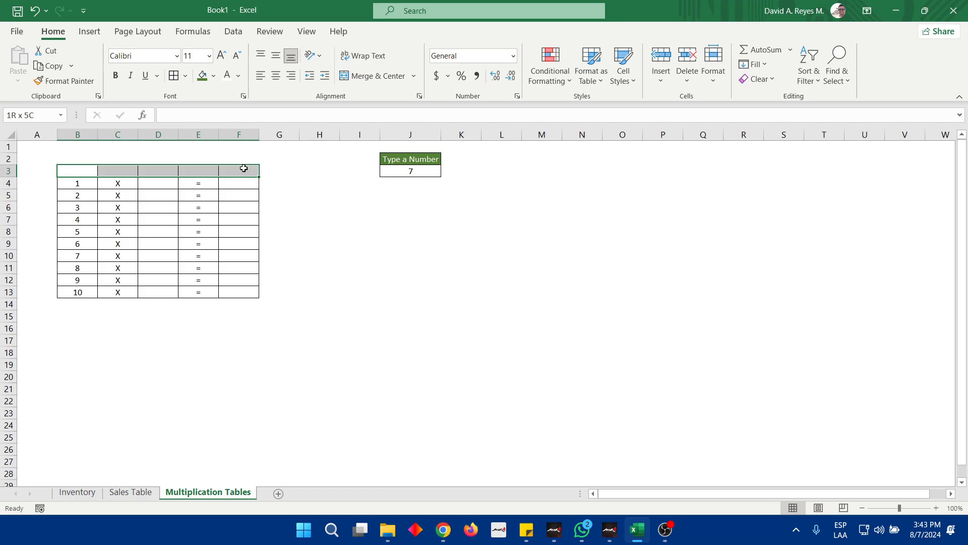
{"action": "left_click", "coordinate": [376, 76]}
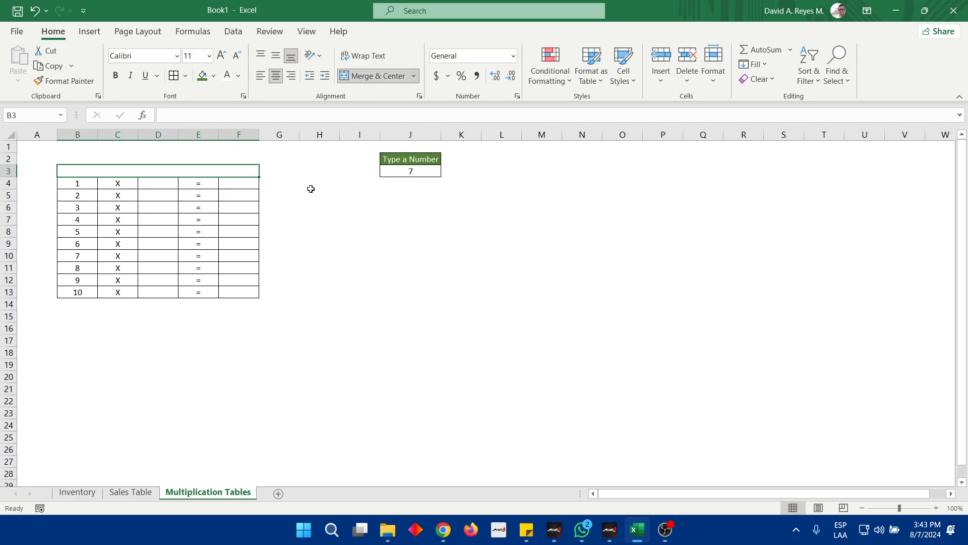
Enter the formula =CONCAT("Number ",J3," Multiplication table") in the merged header cell B3
{"action": "left_click", "coordinate": [303, 116]}
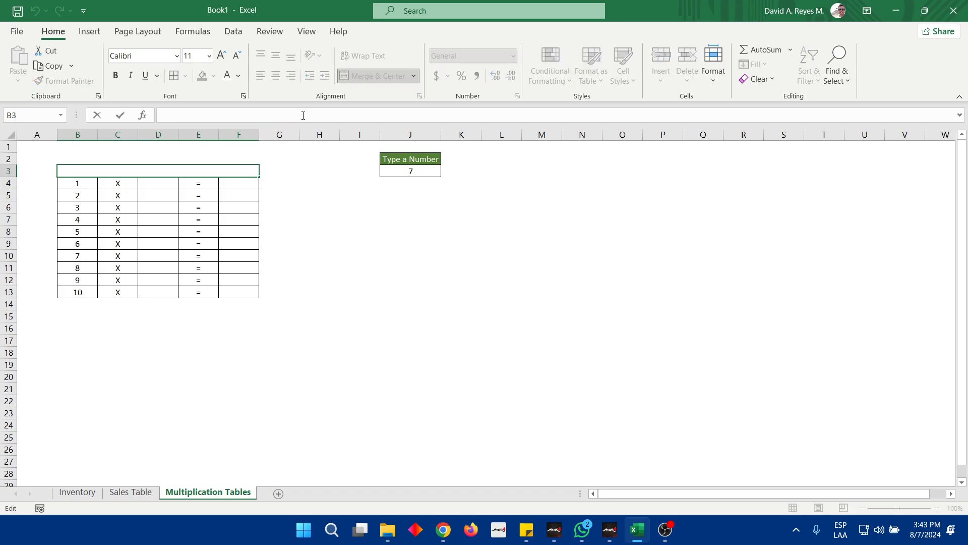
{"action": "type", "text": "="}
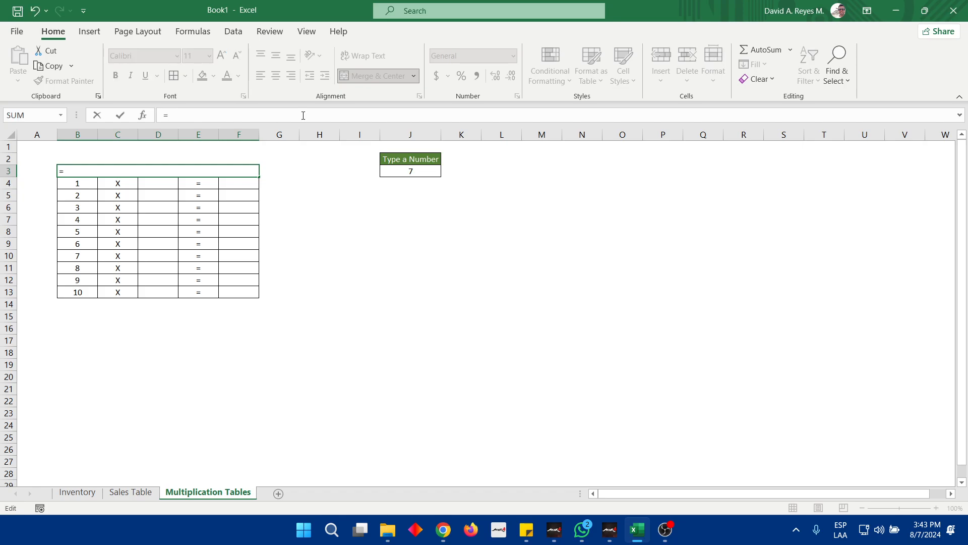
{"action": "type", "text": "CONCAT("}
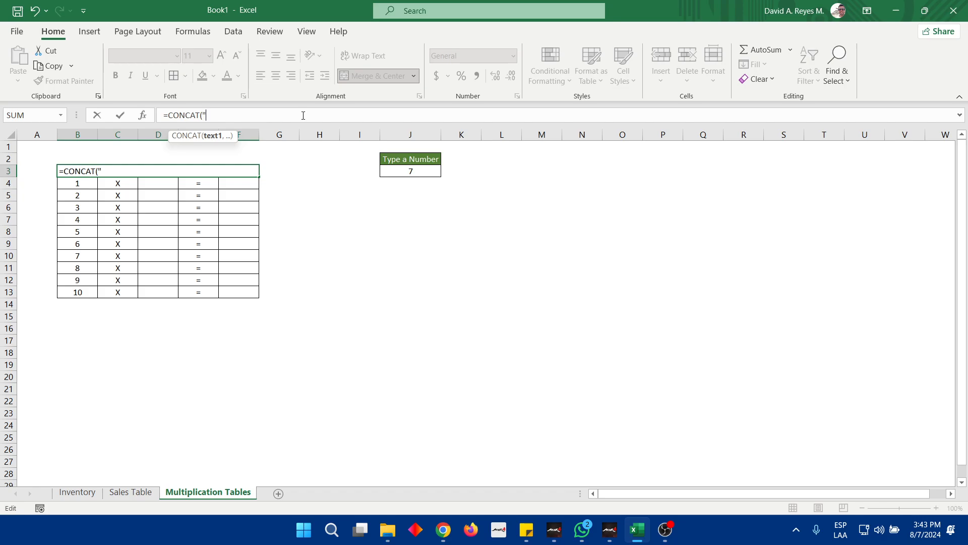
{"action": "type", "text": "Number"}
{"action": "type", "text": ","}
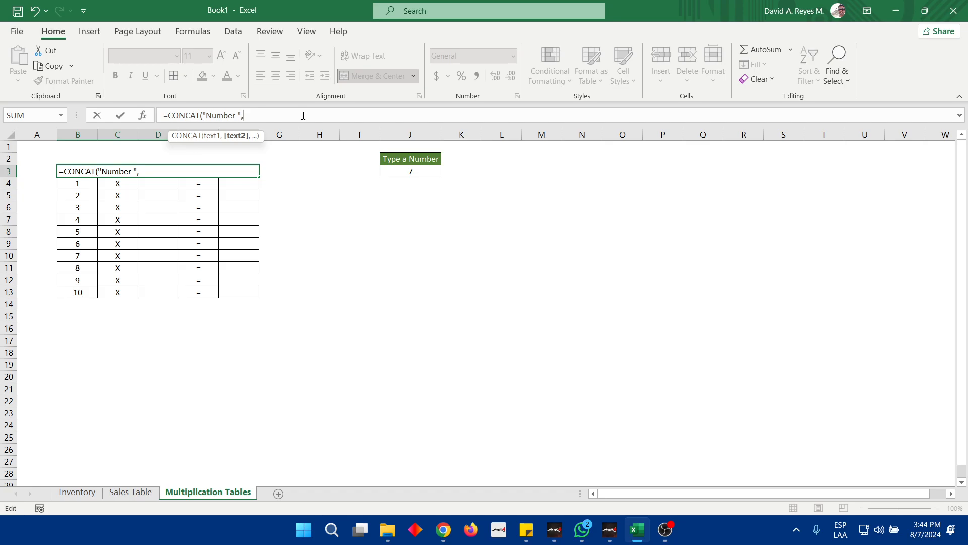
{"action": "left_click", "coordinate": [419, 172]}
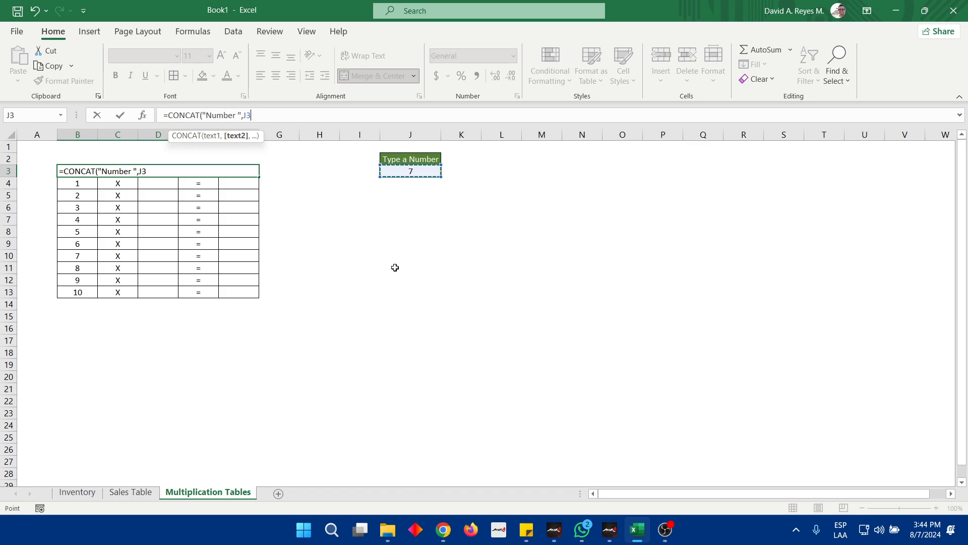
{"action": "type", "text": ","}
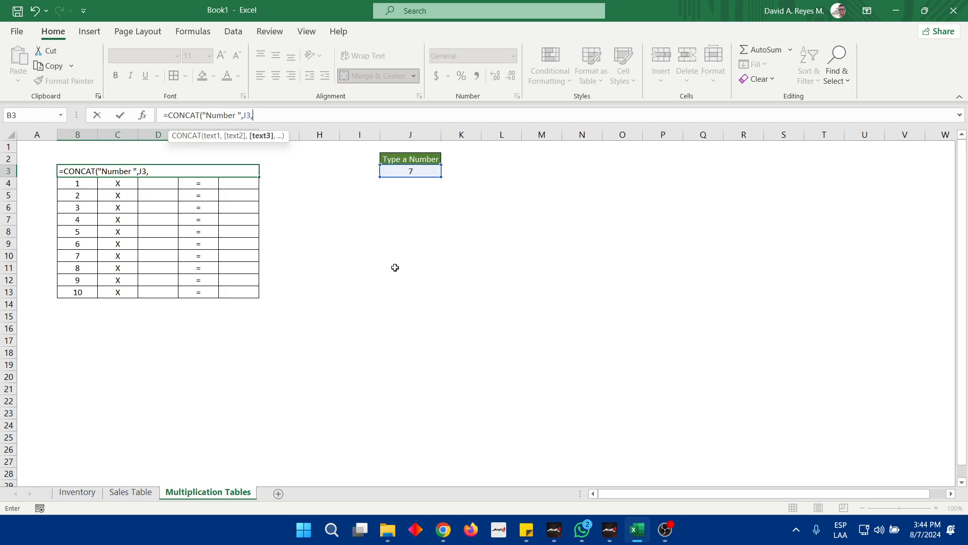
{"action": "type", "text": "\" Multiplication table"}
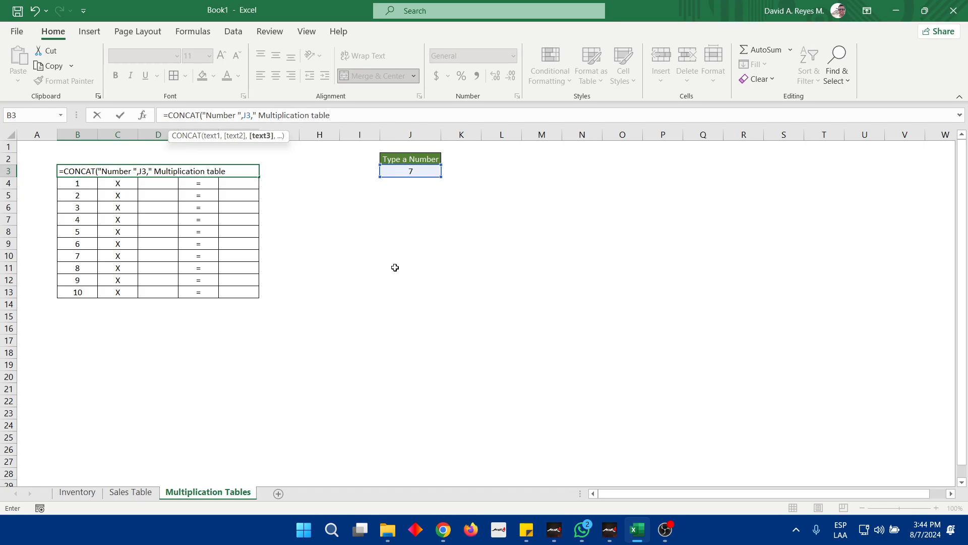
{"action": "type", "text": "\")"}
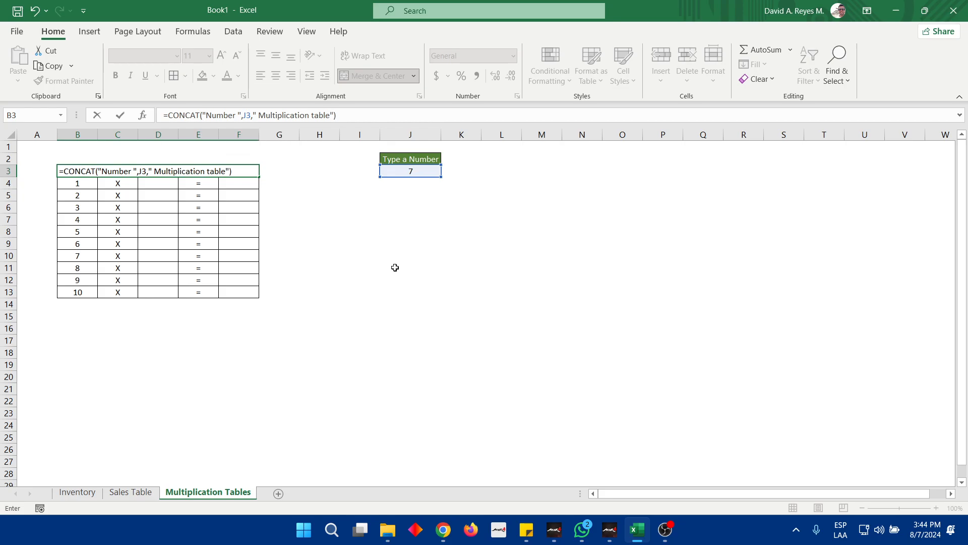
{"action": "key", "text": "Return"}
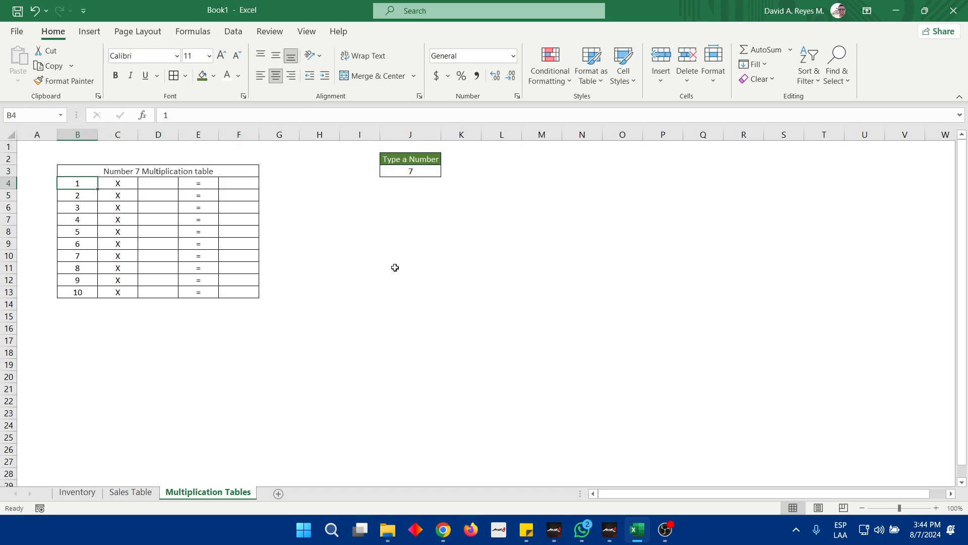
Format the table header in B3 with a green fill and bold white text
{"action": "key", "text": "Up"}
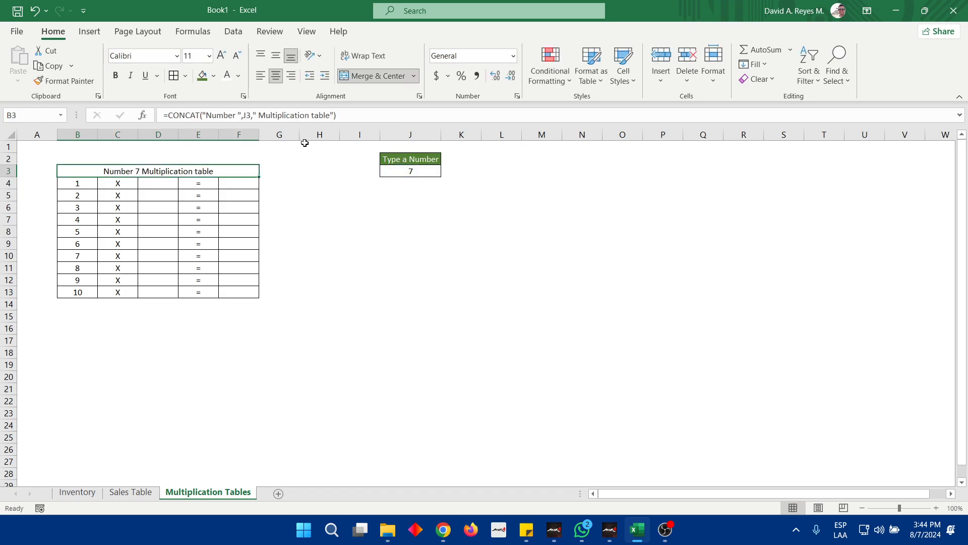
{"action": "left_click", "coordinate": [202, 75]}
{"action": "left_click", "coordinate": [228, 75]}
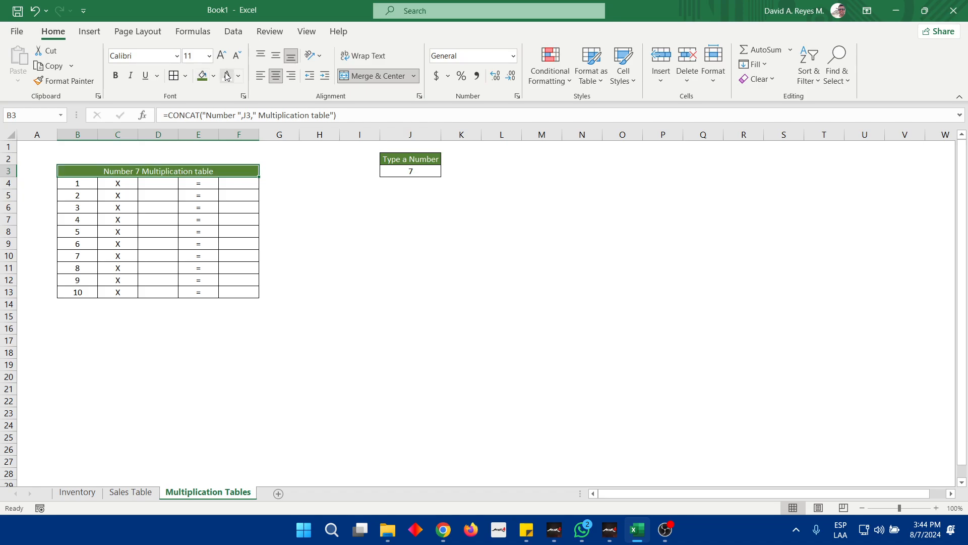
{"action": "left_click", "coordinate": [115, 75]}
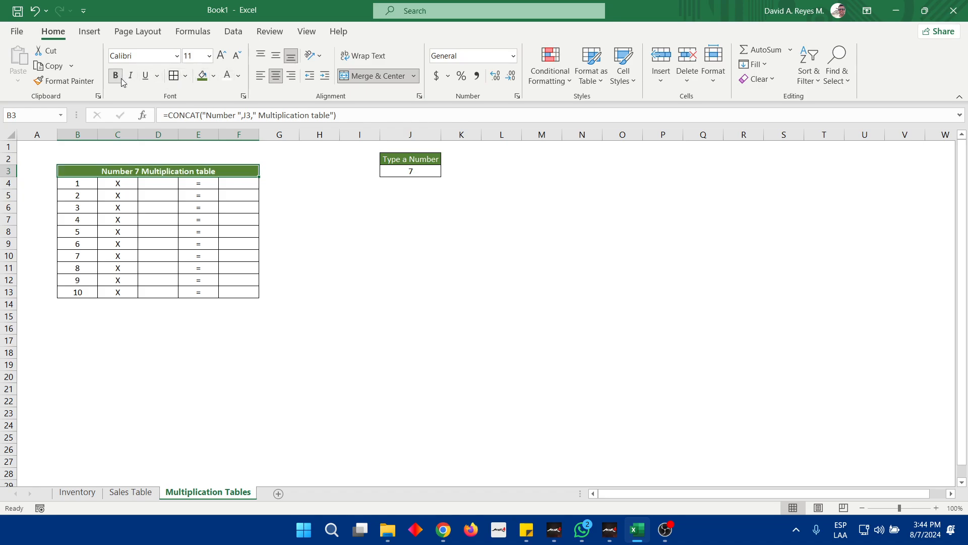
Set the number in input cell J3 to 9 to test the dynamic table header
{"action": "left_click", "coordinate": [417, 171]}
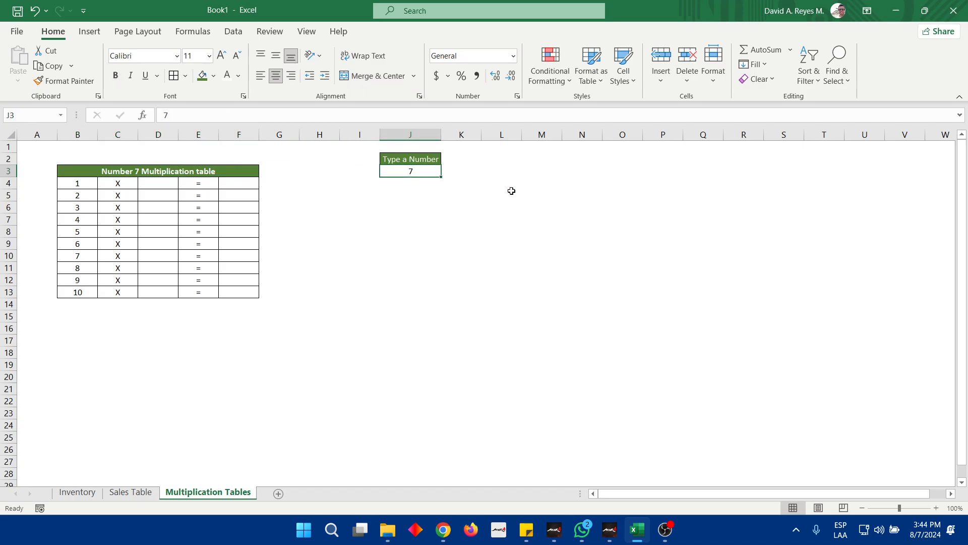
{"action": "type", "text": "9"}
{"action": "key", "text": "Return"}
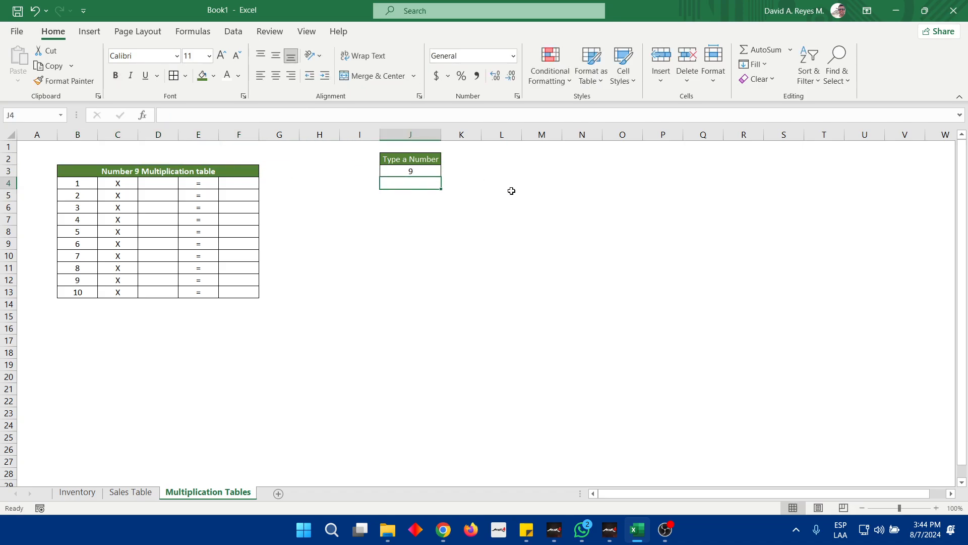
{"action": "key", "text": "Up"}
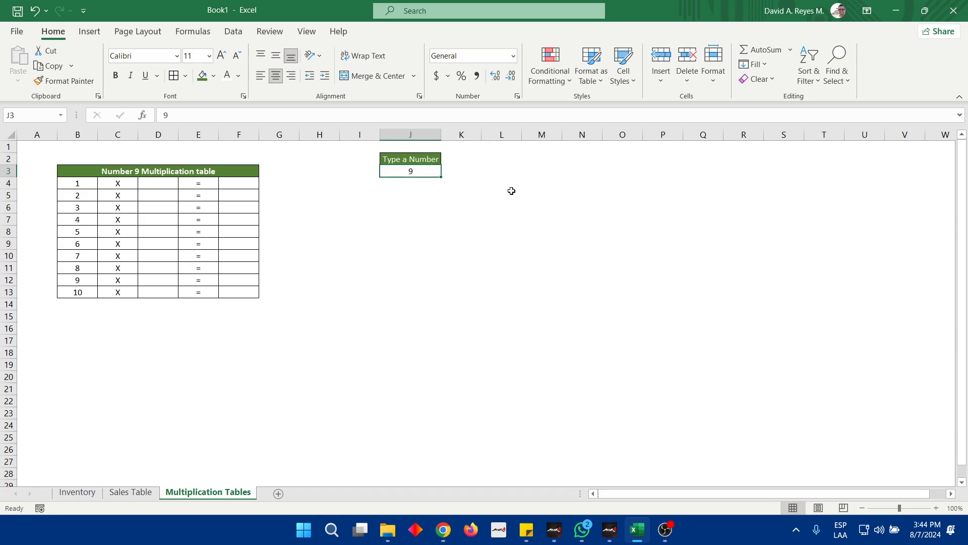
Set the number in input cell J3 to 20
{"action": "type", "text": "20"}
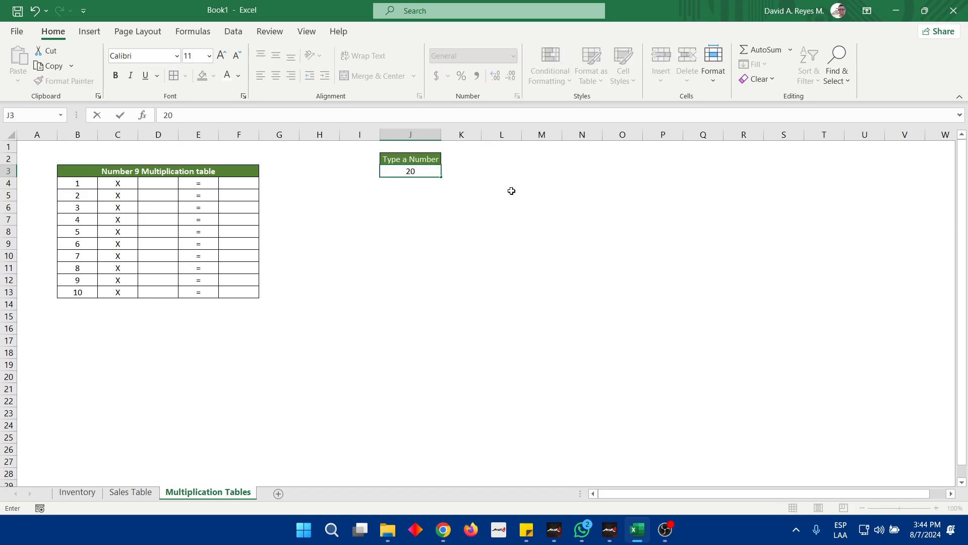
{"action": "key", "text": "Return"}
{"action": "key", "text": "Up"}
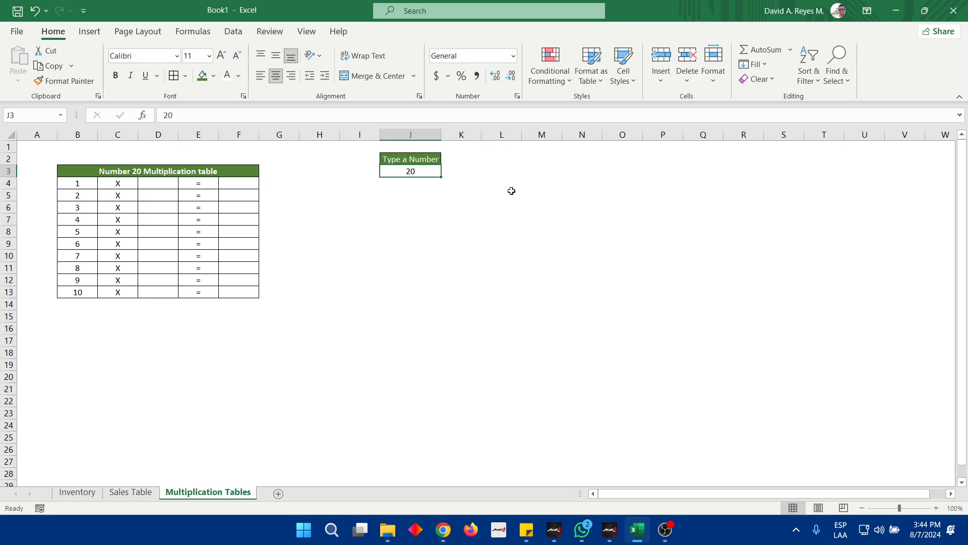
Try the formula =D4*B4 in result cell F4, and clear the cell again
{"action": "key", "text": "Left"}
{"action": "key", "text": "Left"}
{"action": "key", "text": "Left"}
{"action": "key", "text": "Left"}
{"action": "key", "text": "Down"}
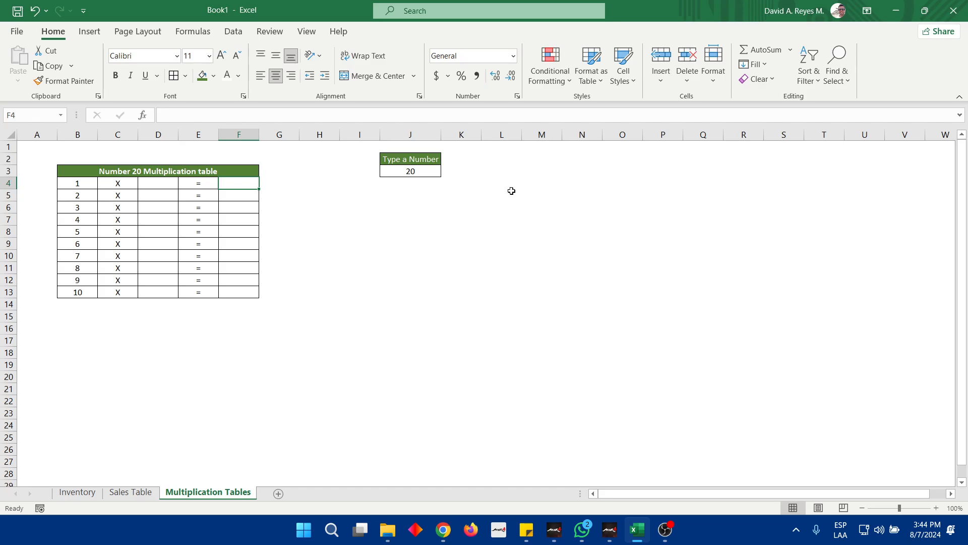
{"action": "type", "text": "="}
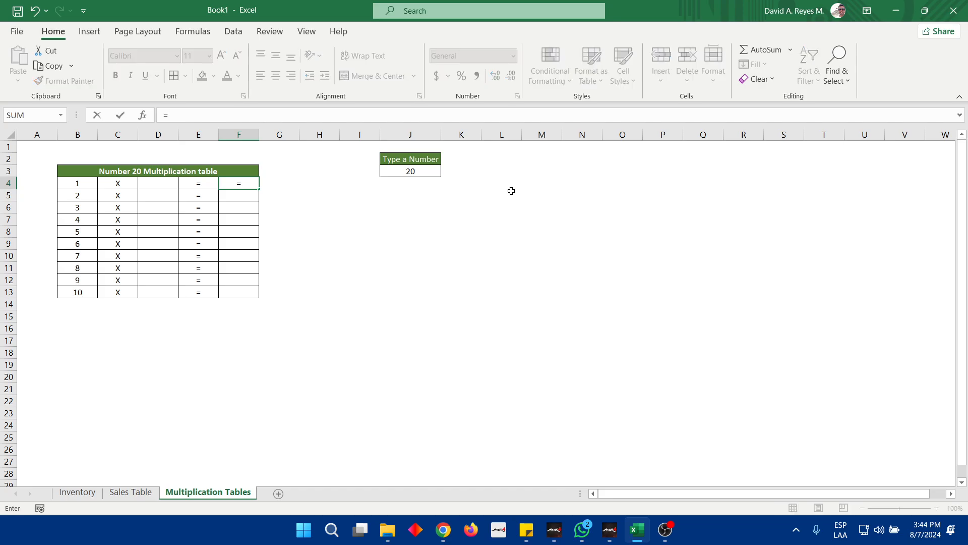
{"action": "key", "text": "Left"}
{"action": "key", "text": "Left"}
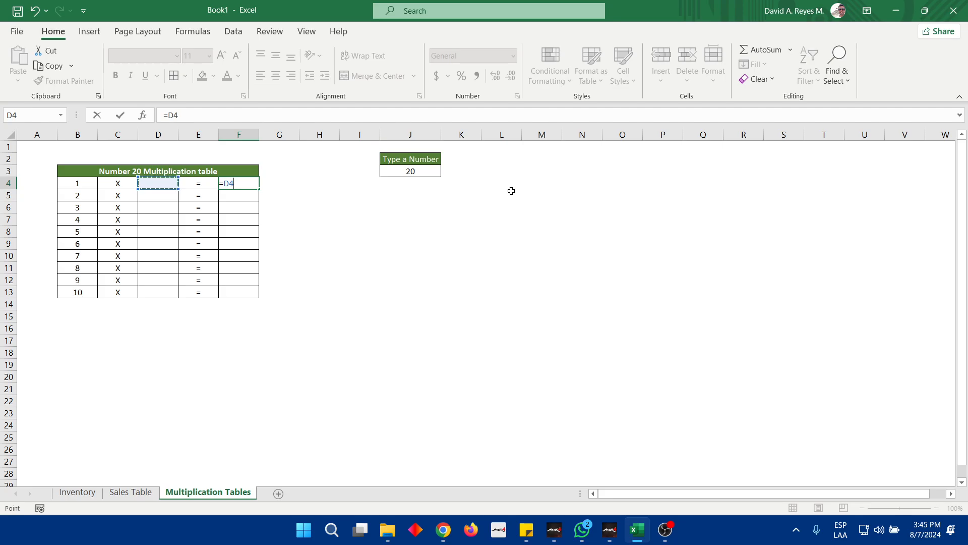
{"action": "type", "text": "*"}
{"action": "key", "text": "Left"}
{"action": "key", "text": "Left"}
{"action": "key", "text": "Left"}
{"action": "key", "text": "Left"}
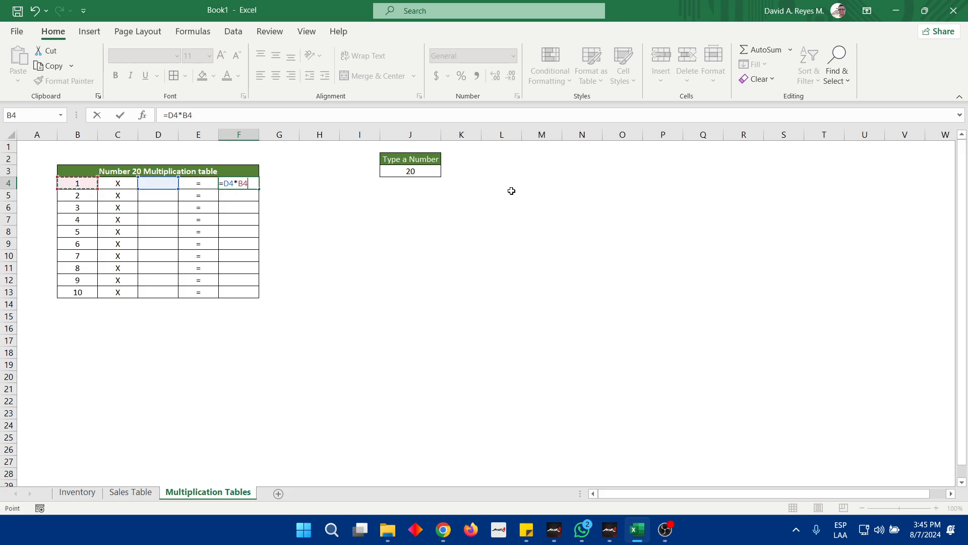
{"action": "key", "text": "Return"}
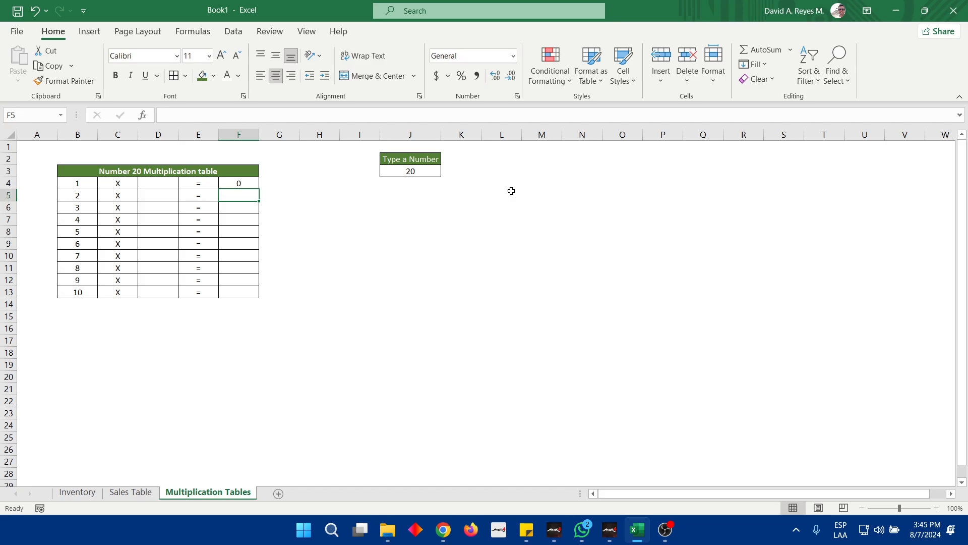
{"action": "key", "text": "Up"}
{"action": "key", "text": "Delete"}
Start recording a macro named for the multiplication table, stored in This Workbook, and select input cell J3
{"action": "key", "text": "shift+Right"}
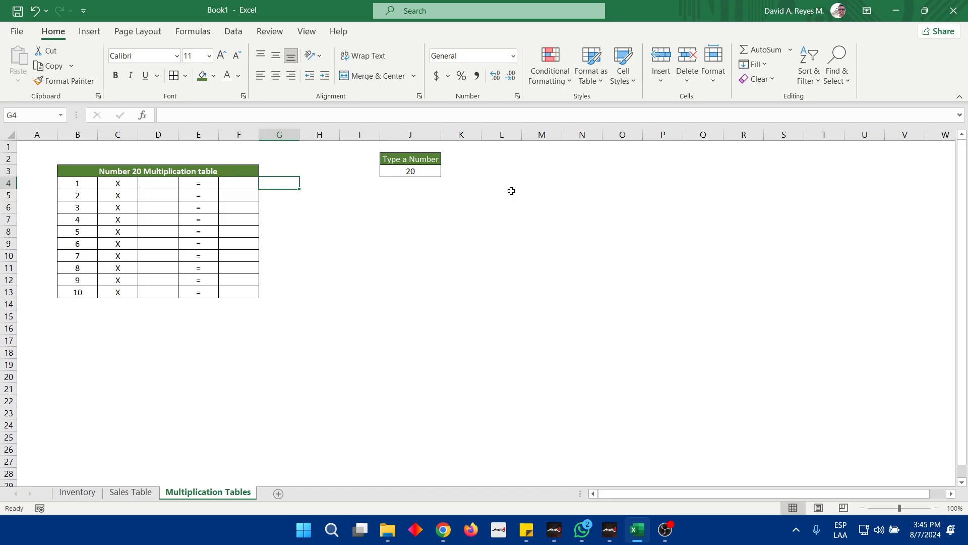
{"action": "key", "text": "shift+Left"}
{"action": "key", "text": "Right"}
{"action": "key", "text": "Right"}
{"action": "key", "text": "Right"}
{"action": "key", "text": "Right"}
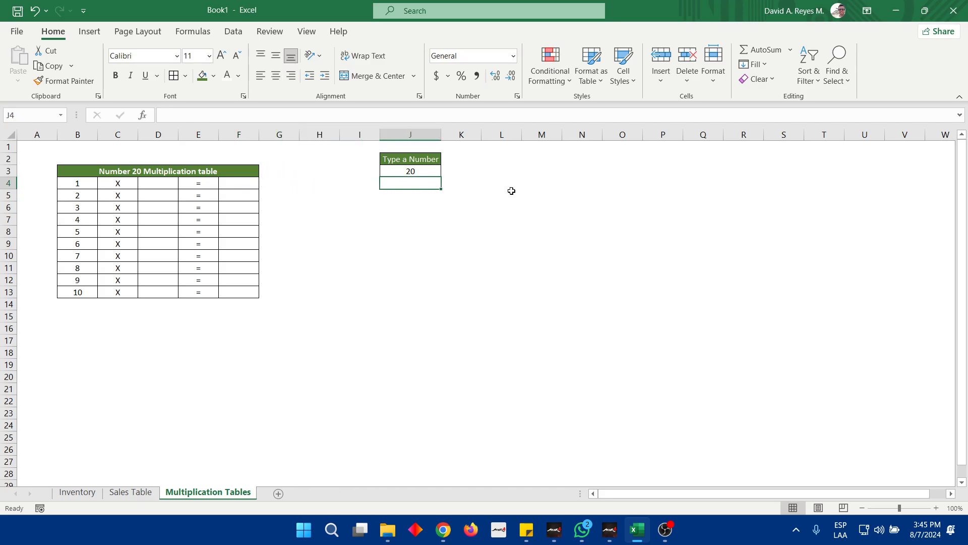
{"action": "key", "text": "Up"}
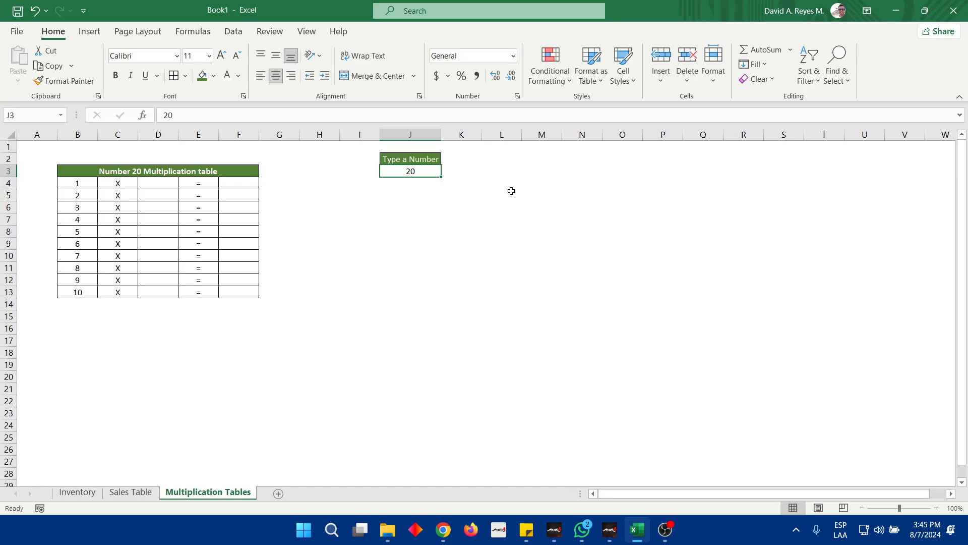
{"action": "left_click", "coordinate": [306, 31]}
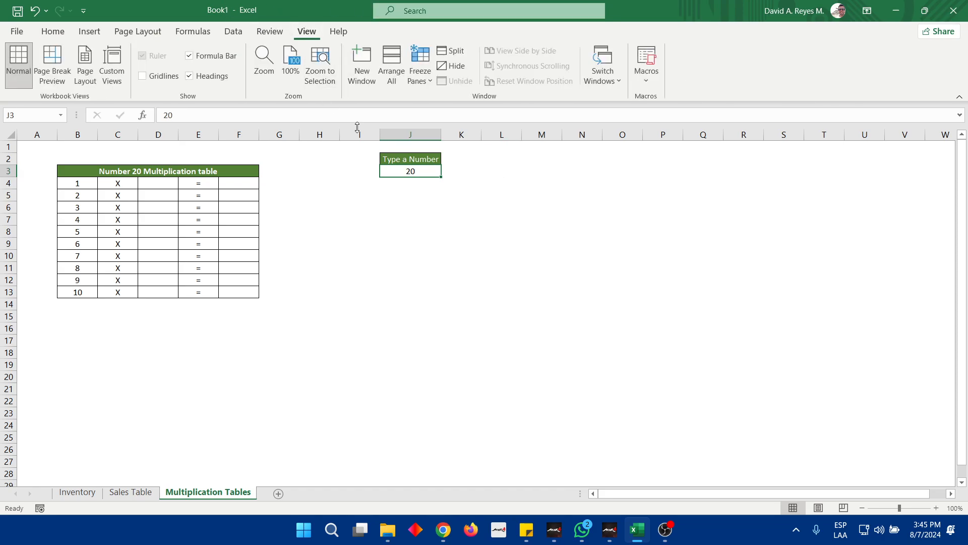
{"action": "left_click", "coordinate": [648, 83]}
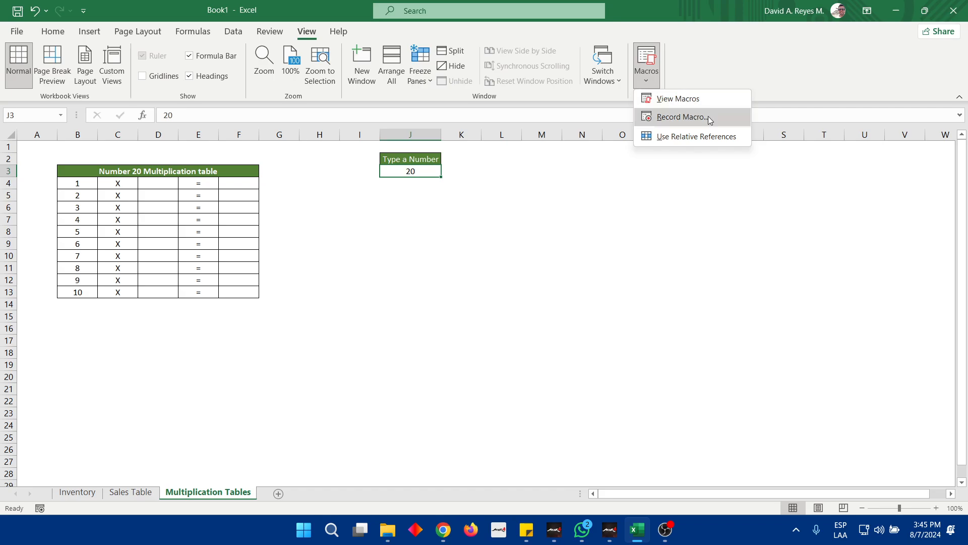
{"action": "left_click", "coordinate": [680, 117]}
{"action": "type", "text": "Mul"}
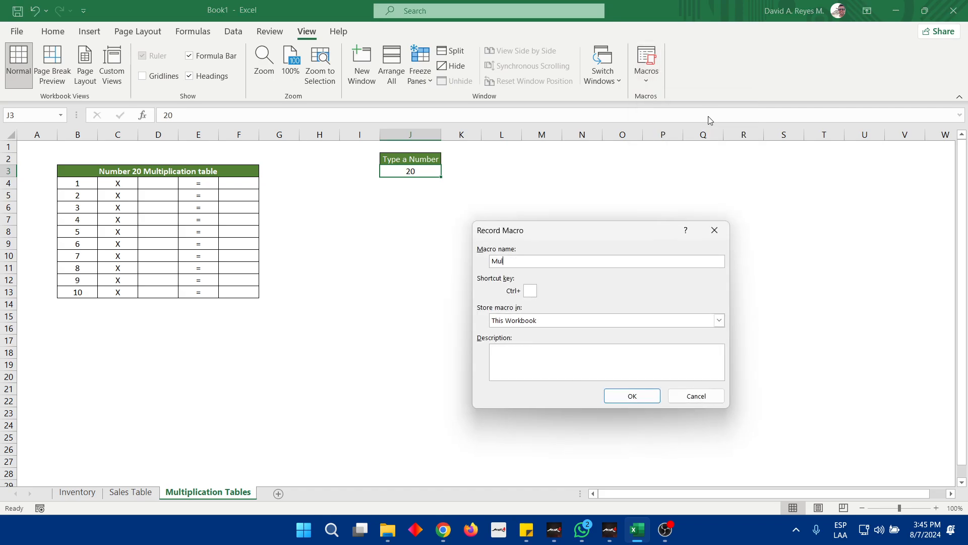
{"action": "type", "text": "tiplication Table"}
{"action": "key", "text": "Return"}
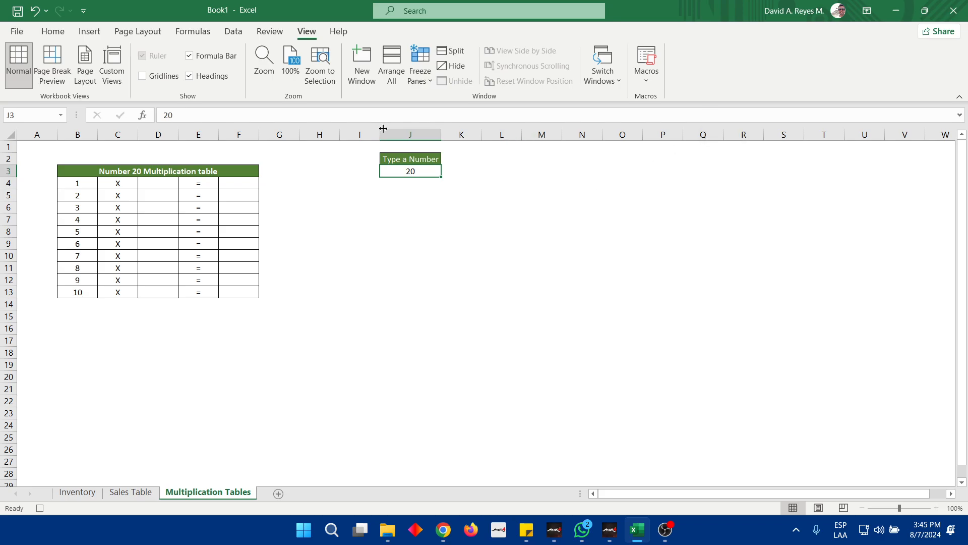
{"action": "left_click_drag", "start_coordinate": [151, 184], "coordinate": [154, 292]}
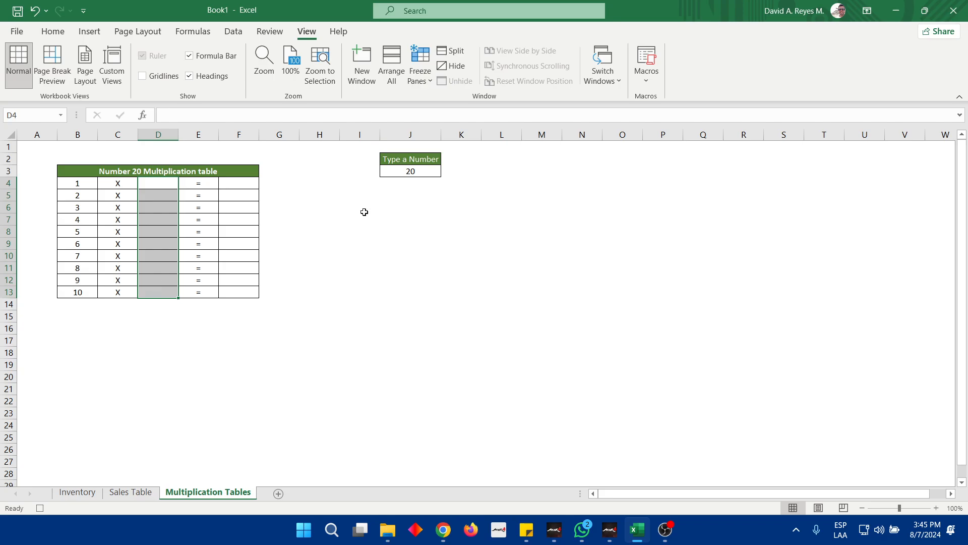
{"action": "left_click", "coordinate": [411, 170]}
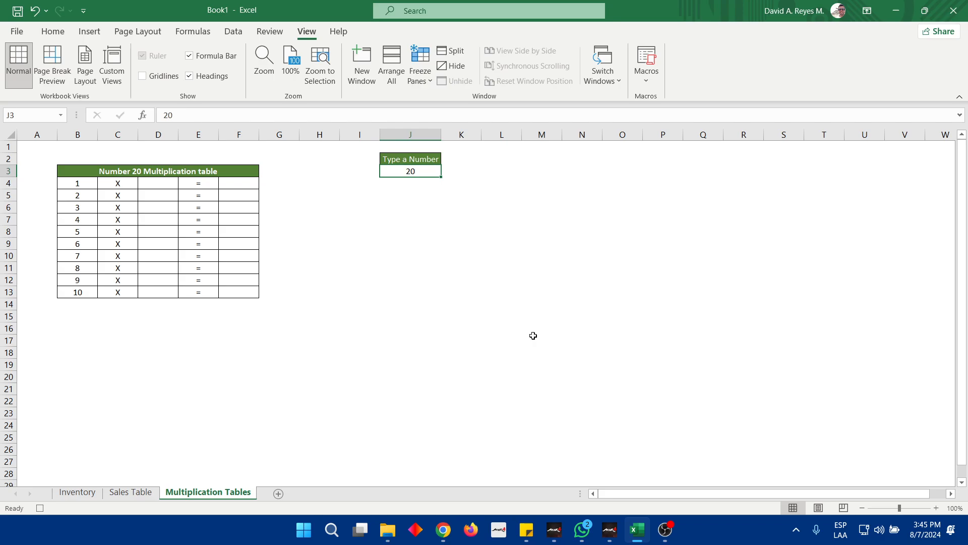
{"action": "left_click", "coordinate": [665, 535]}
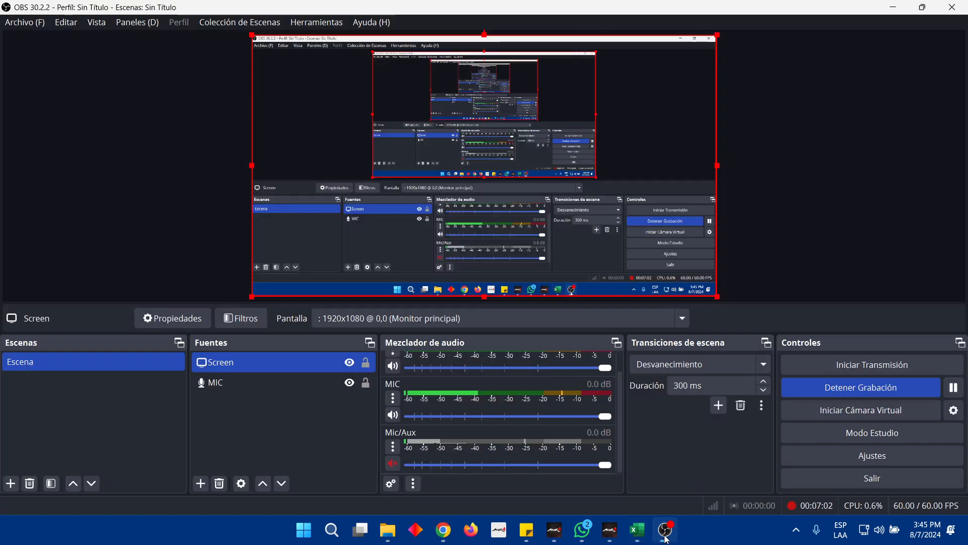
{"action": "double_click", "coordinate": [266, 367]}
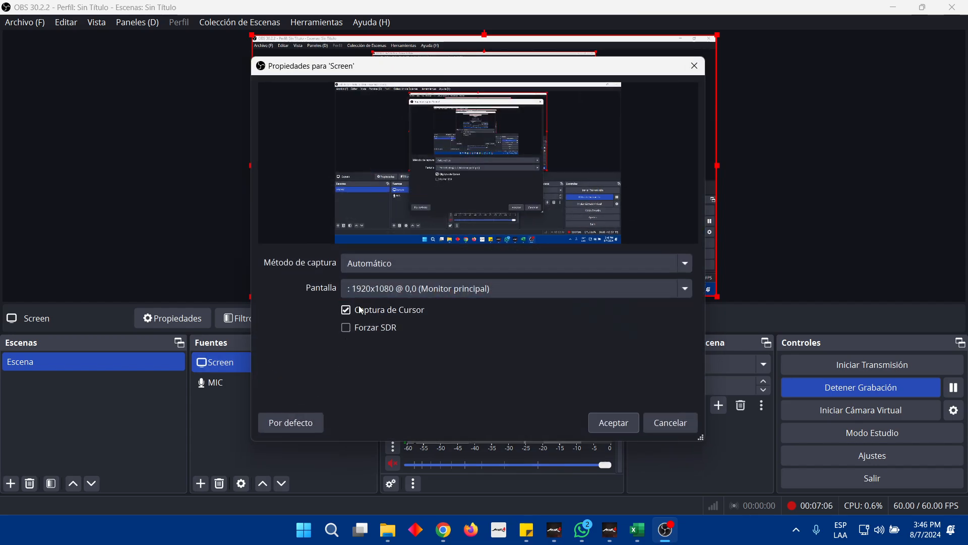
{"action": "left_click", "coordinate": [607, 425]}
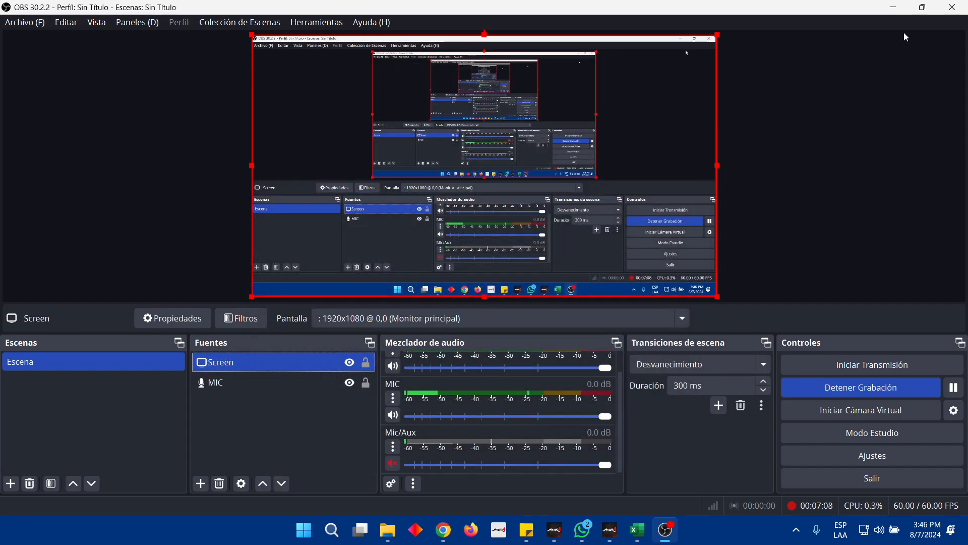
{"action": "left_click", "coordinate": [893, 7]}
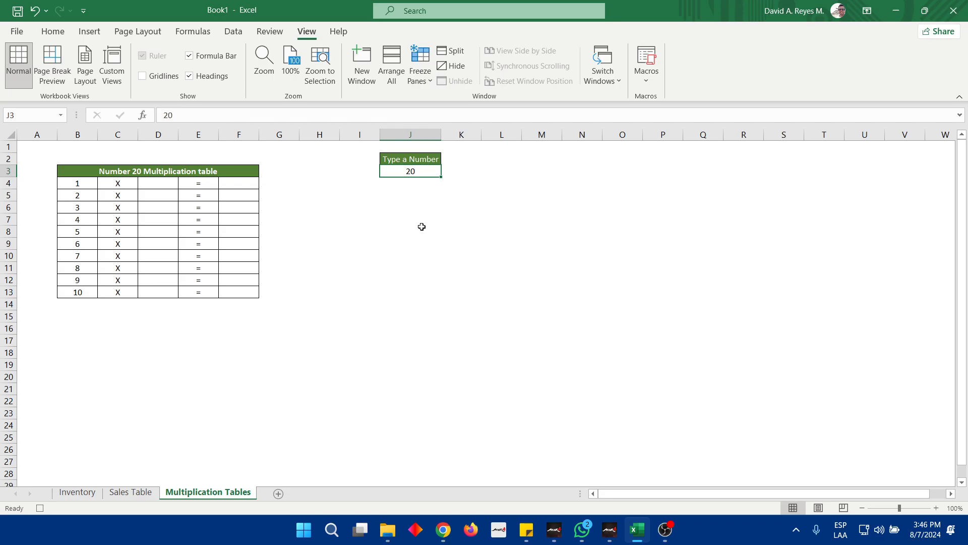
Copy the number from input cell J3 into all the multiplier cells D4:D13
{"action": "type", "text": "c"}
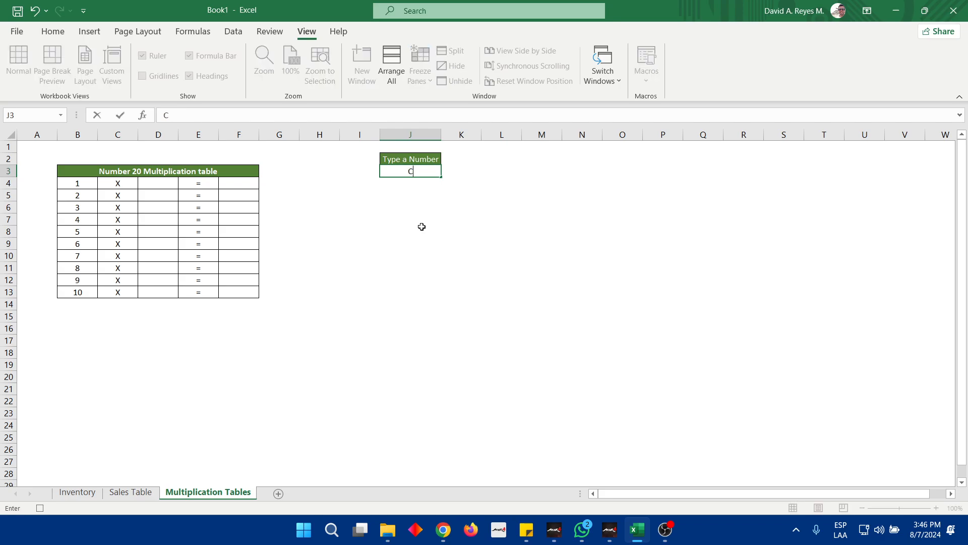
{"action": "key", "text": "Escape"}
{"action": "key", "text": "ctrl+c"}
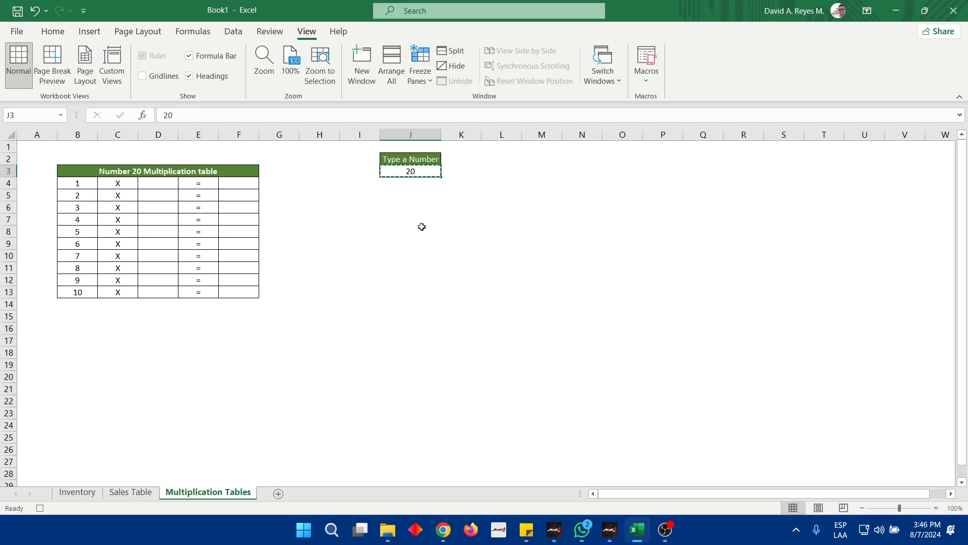
{"action": "key", "text": "Left"}
{"action": "key", "text": "Left"}
{"action": "key", "text": "Left"}
{"action": "key", "text": "Left"}
{"action": "key", "text": "Left"}
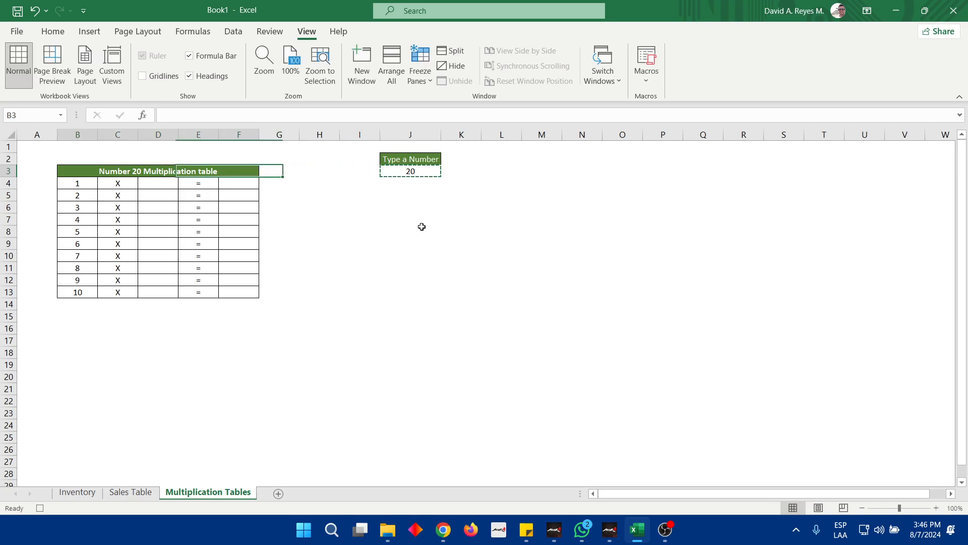
{"action": "key", "text": "Right"}
{"action": "key", "text": "Right"}
{"action": "key", "text": "Left"}
{"action": "key", "text": "Left"}
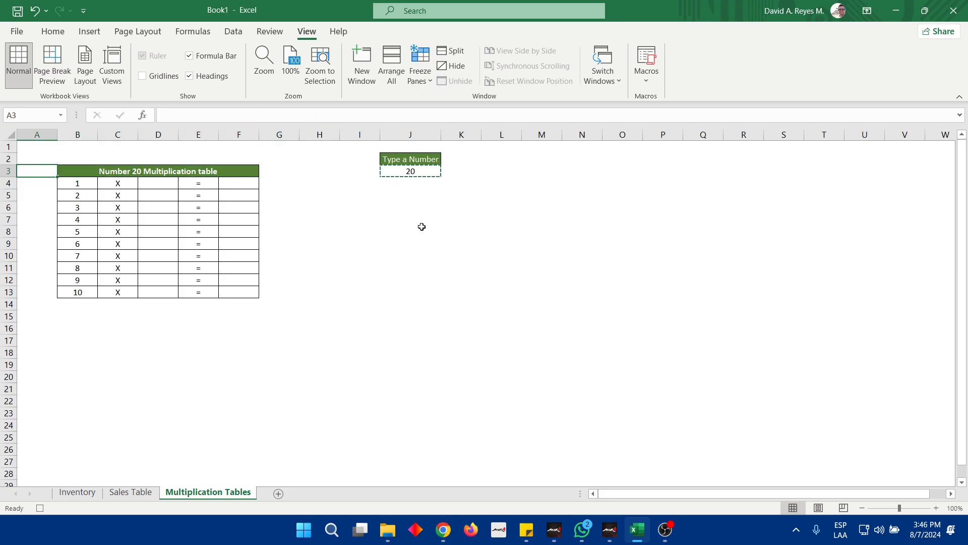
{"action": "key", "text": "Down"}
{"action": "key", "text": "Right"}
{"action": "key", "text": "Right"}
{"action": "key", "text": "Right"}
{"action": "key", "text": "shift+Down"}
{"action": "key", "text": "shift+Down"}
{"action": "key", "text": "shift+Down"}
{"action": "key", "text": "shift+Down"}
{"action": "key", "text": "shift+Down"}
{"action": "key", "text": "shift+Down"}
{"action": "key", "text": "shift+Down"}
{"action": "key", "text": "shift+Down"}
{"action": "key", "text": "shift+Down"}
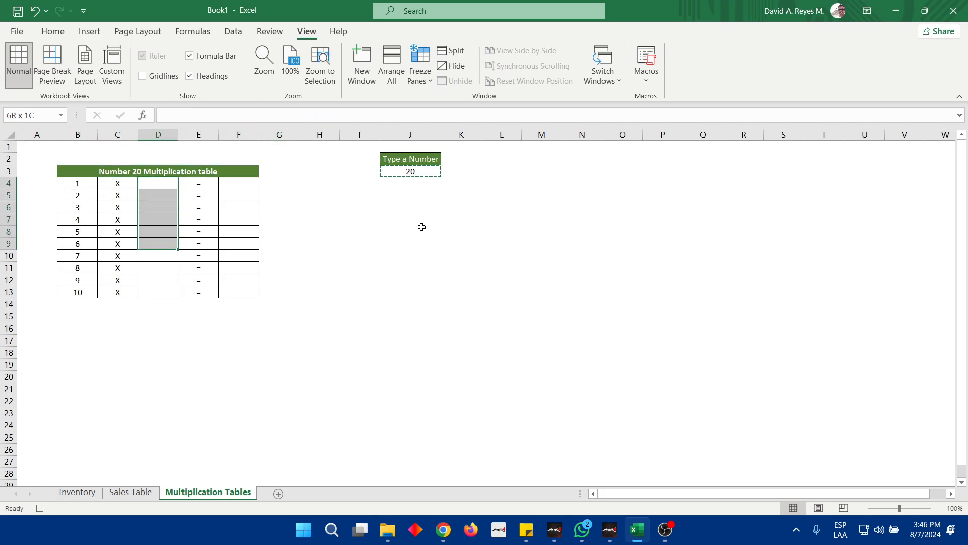
{"action": "key", "text": "ctrl+v"}
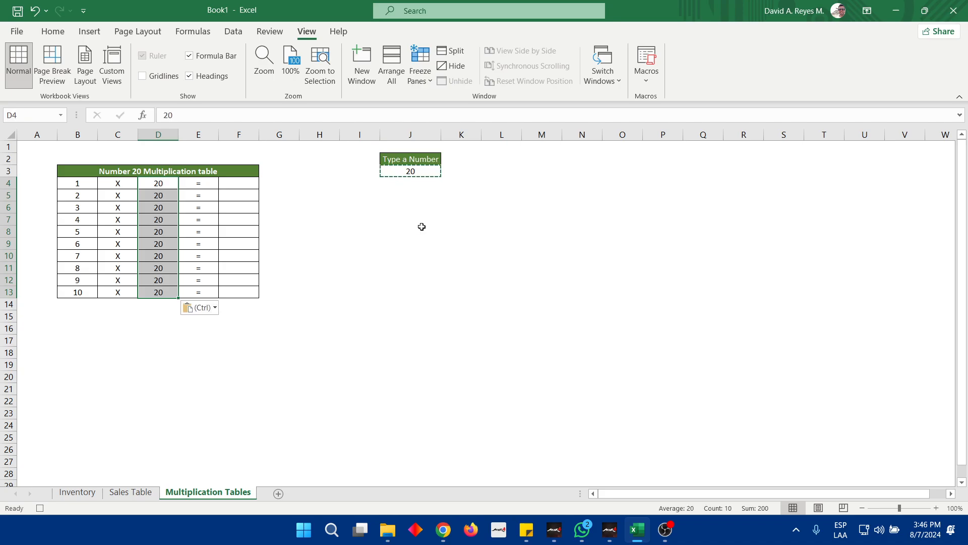
{"action": "key", "text": "Right"}
{"action": "key", "text": "Right"}
{"action": "key", "text": "Escape"}
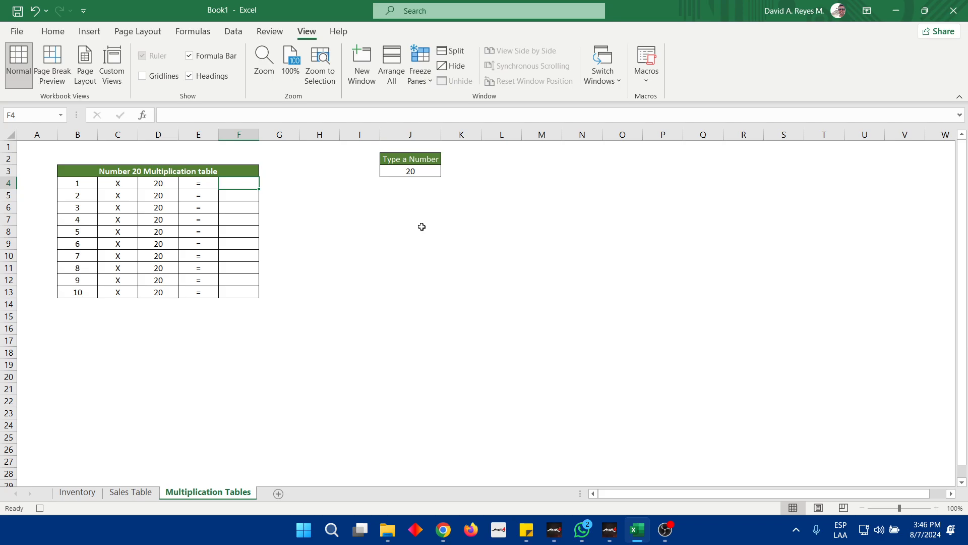
Enter the formula =D4*B4 in F4 and fill it down through F13
{"action": "type", "text": "="}
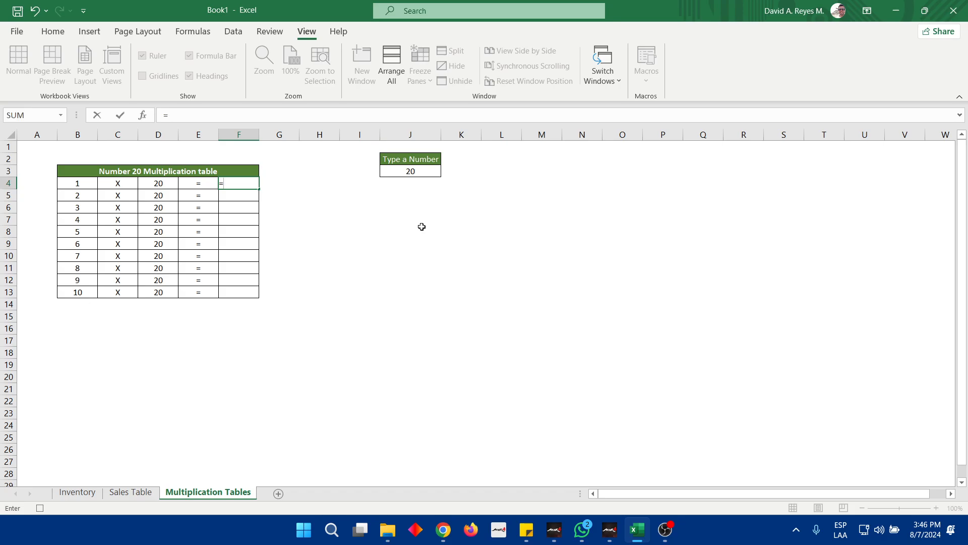
{"action": "key", "text": "Left"}
{"action": "key", "text": "Left"}
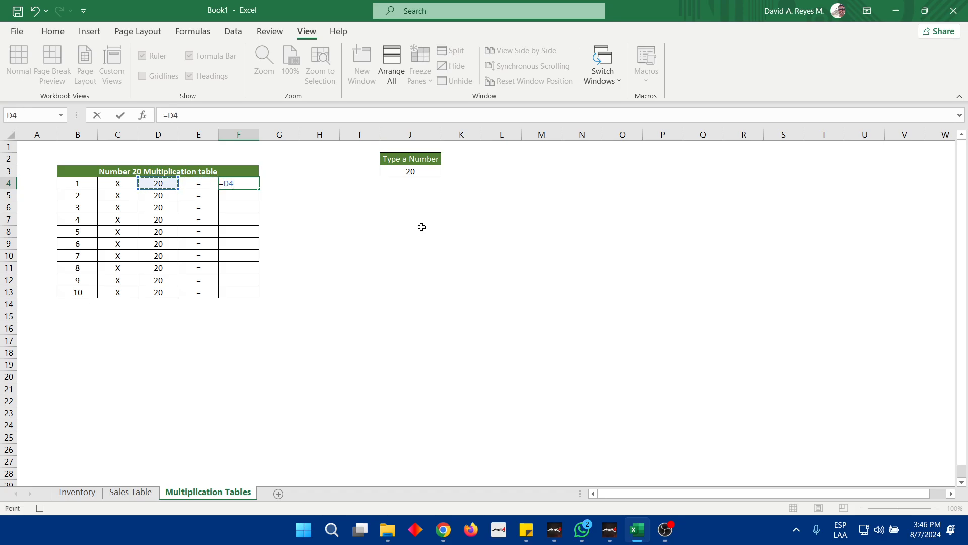
{"action": "type", "text": "*"}
{"action": "key", "text": "Left"}
{"action": "key", "text": "Left"}
{"action": "key", "text": "Left"}
{"action": "key", "text": "Left"}
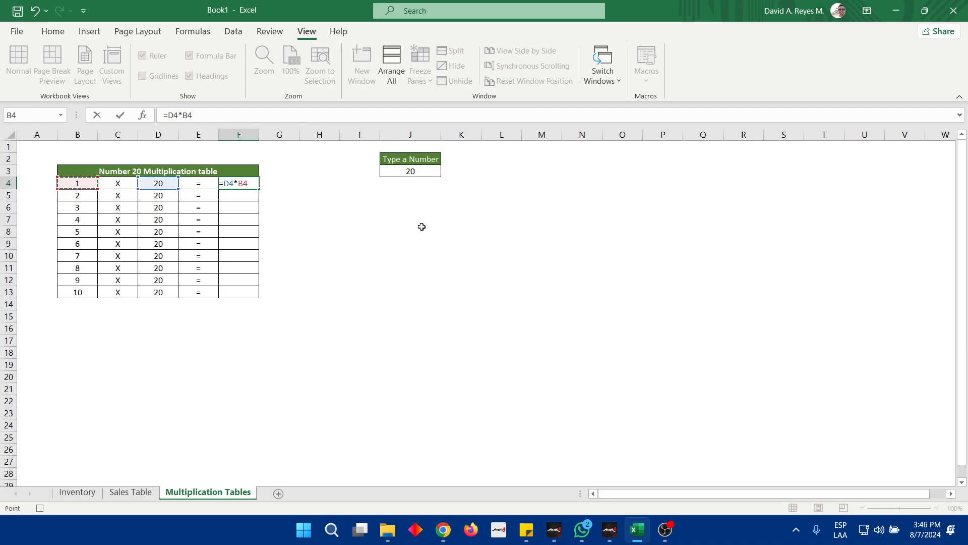
{"action": "key", "text": "Return"}
{"action": "key", "text": "Up"}
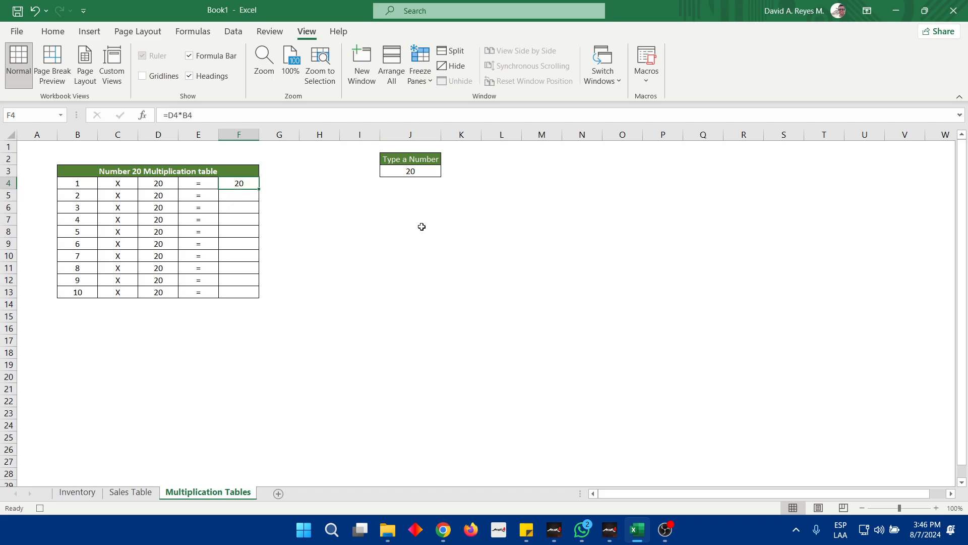
{"action": "double_click", "coordinate": [259, 189]}
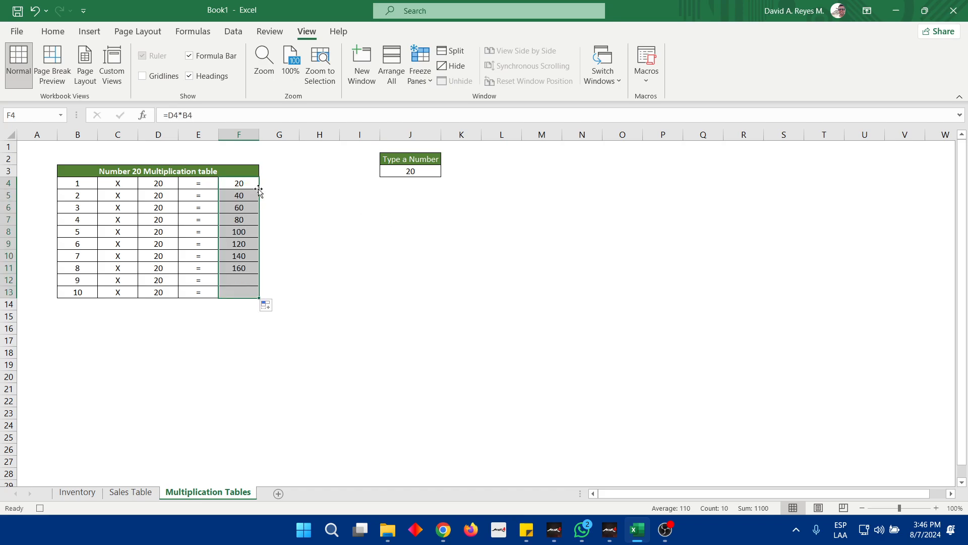
{"action": "left_click", "coordinate": [297, 243]}
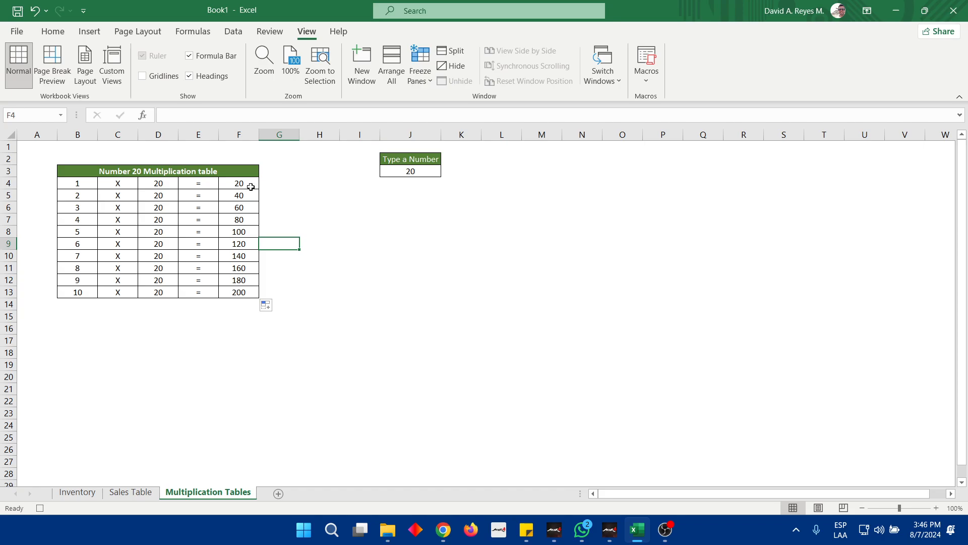
Select the number input cell J3 and stop recording the multiplication table macro
{"action": "left_click", "coordinate": [247, 187]}
{"action": "left_click", "coordinate": [405, 169]}
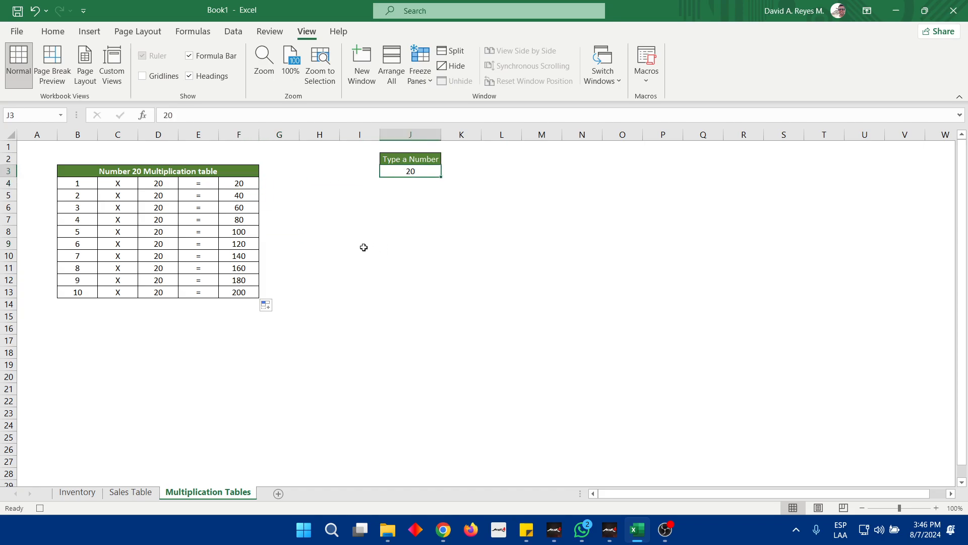
{"action": "left_click", "coordinate": [652, 86]}
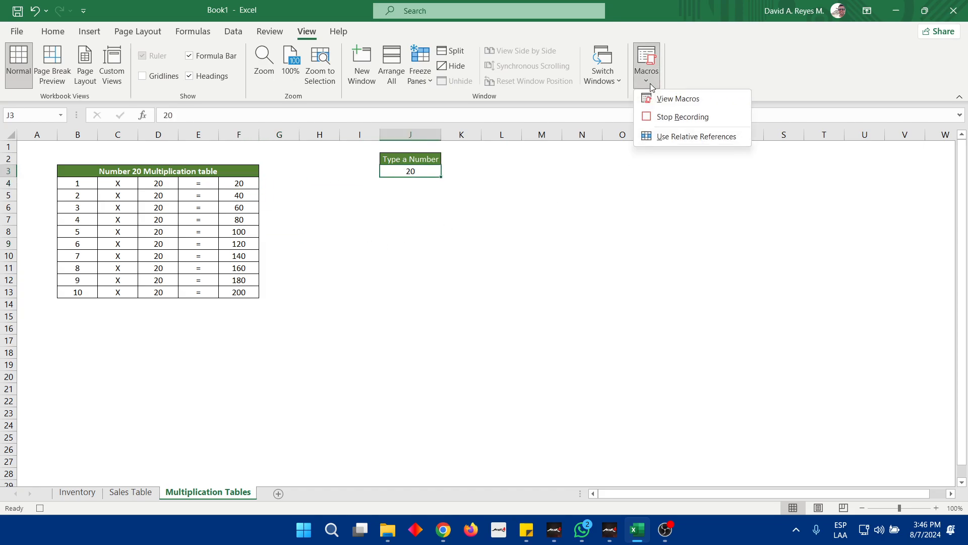
{"action": "left_click", "coordinate": [674, 113]}
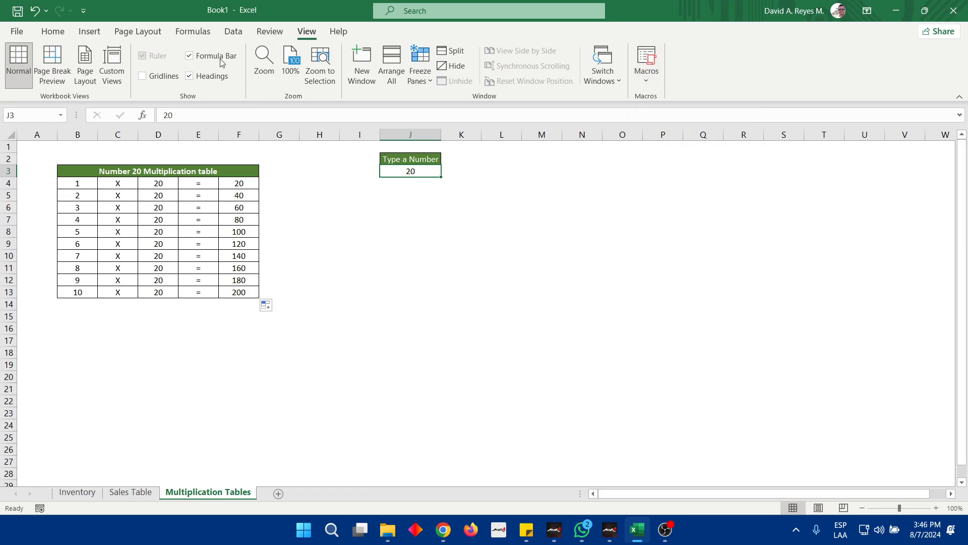
Draw a five-pointed star about 0.98" high and 1.23" wide beside the Type a Number input cell
{"action": "left_click", "coordinate": [89, 32]}
{"action": "left_click", "coordinate": [183, 49]}
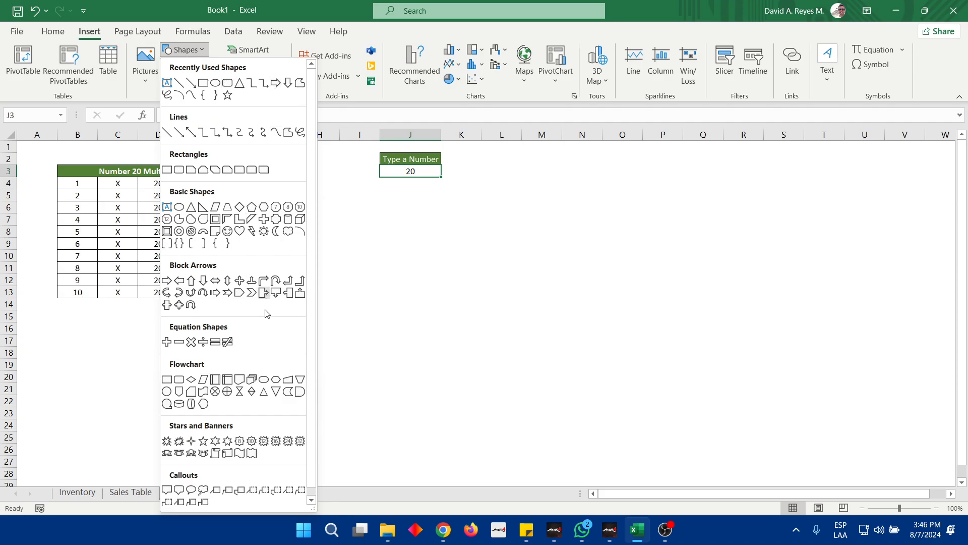
{"action": "left_click", "coordinate": [203, 442]}
{"action": "left_click_drag", "start_coordinate": [488, 156], "coordinate": [560, 217]}
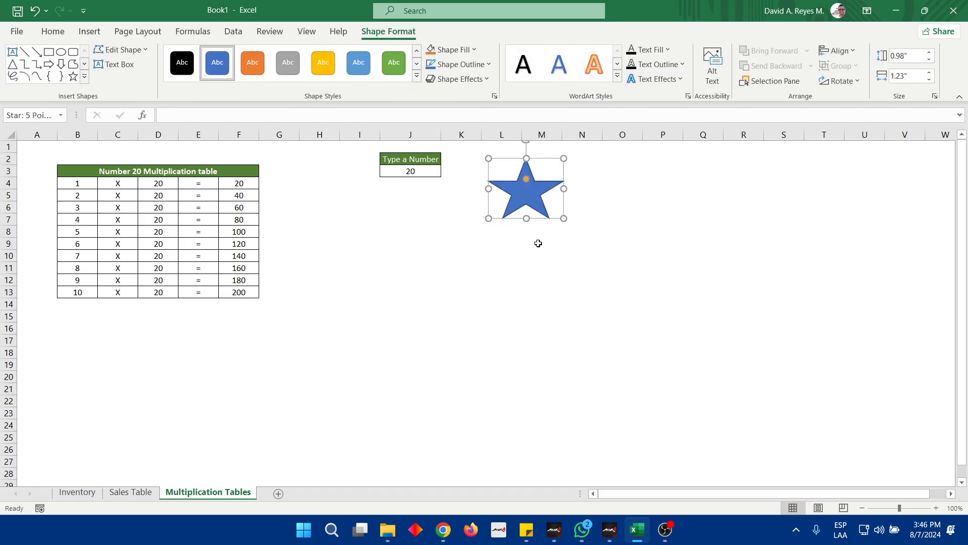
Apply the gray theme style from the last Theme Styles row to the star shape
{"action": "left_click", "coordinate": [514, 257]}
{"action": "left_click", "coordinate": [531, 180]}
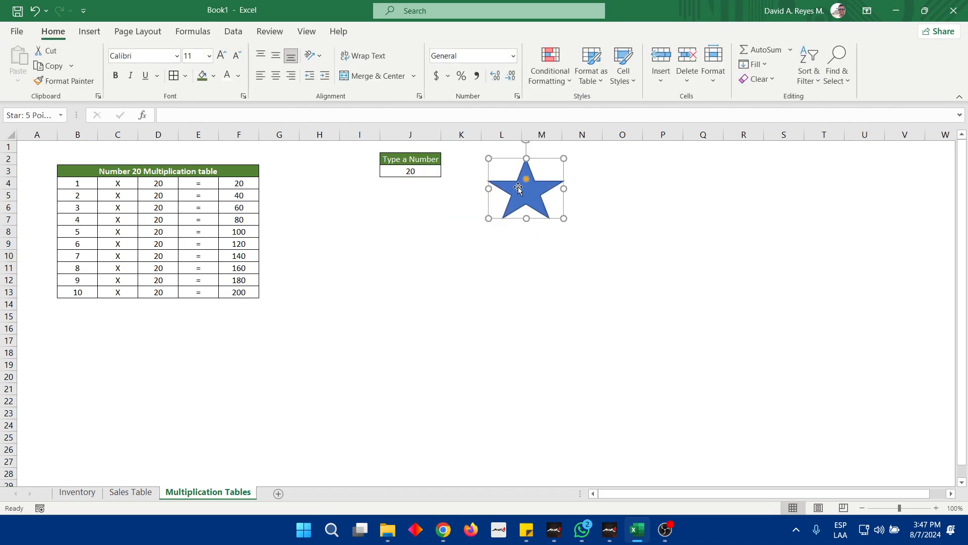
{"action": "left_click", "coordinate": [416, 74]}
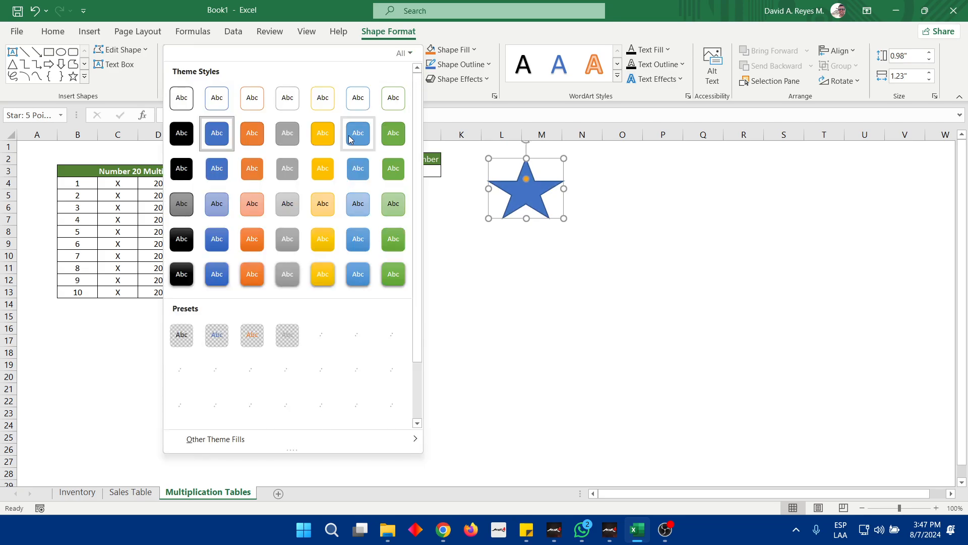
{"action": "left_click", "coordinate": [287, 276]}
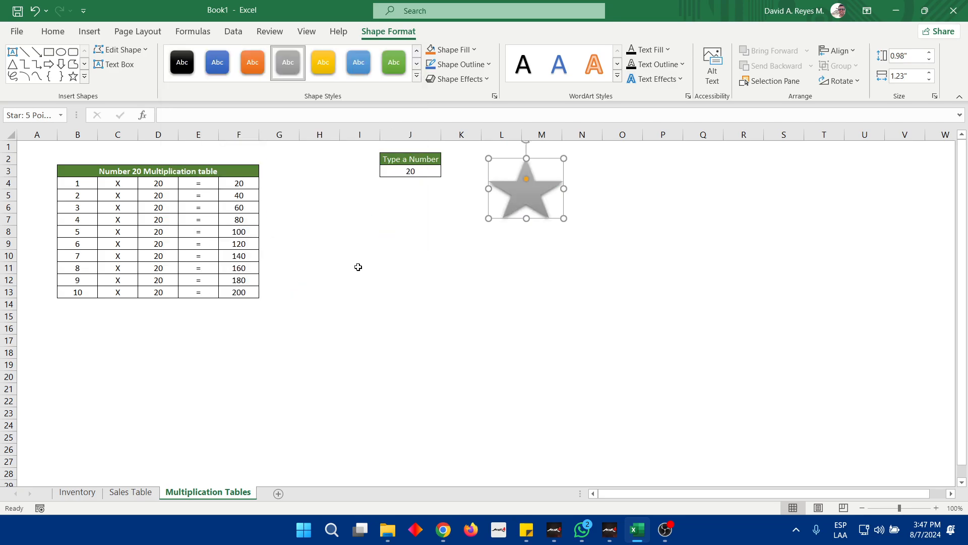
Assign the MultiplicationTable macro to the star shape
{"action": "right_click", "coordinate": [526, 200]}
{"action": "left_click", "coordinate": [555, 428]}
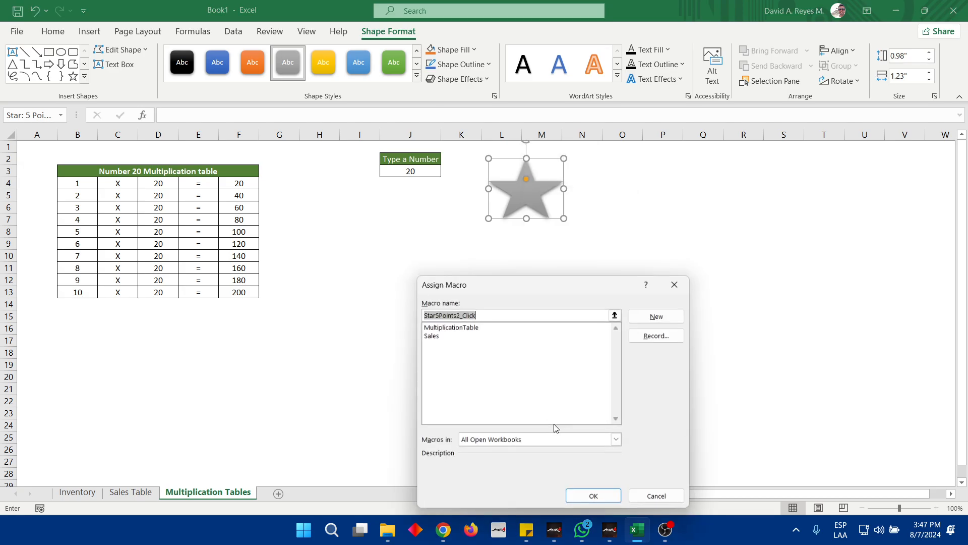
{"action": "left_click", "coordinate": [440, 327]}
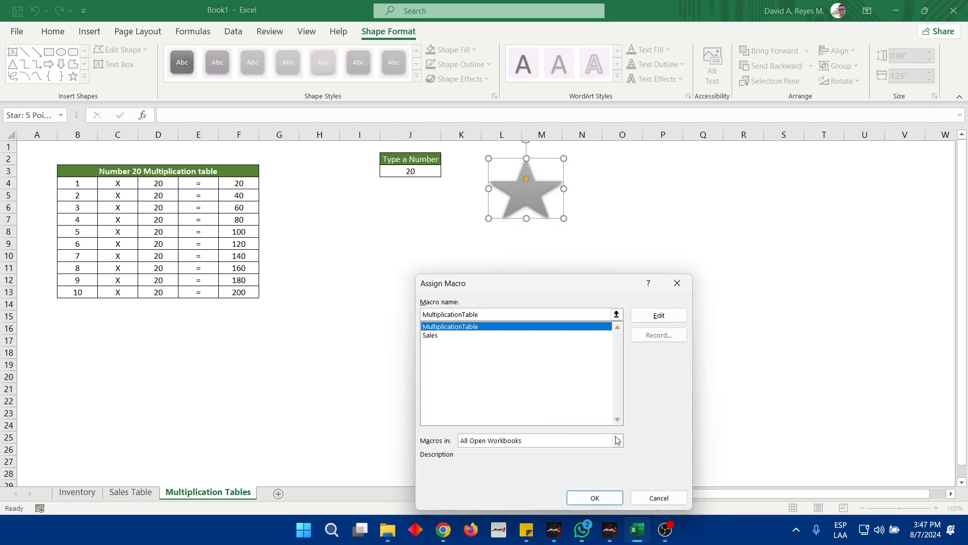
{"action": "left_click", "coordinate": [613, 498]}
Enter 3 in input cell J3 and run the assigned macro with the star to refill the multiplication table
{"action": "left_click", "coordinate": [414, 180]}
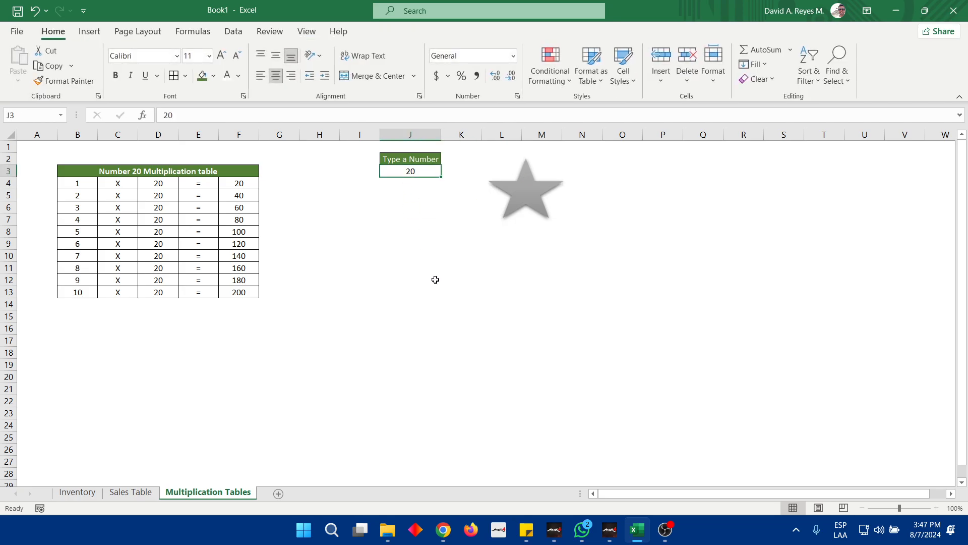
{"action": "type", "text": "3"}
{"action": "key", "text": "Return"}
{"action": "key", "text": "Up"}
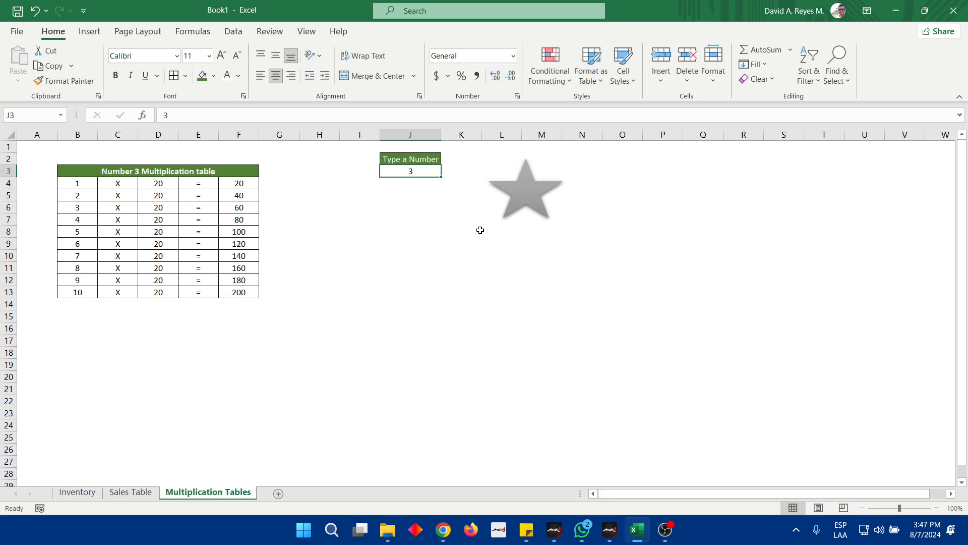
{"action": "left_click", "coordinate": [533, 196]}
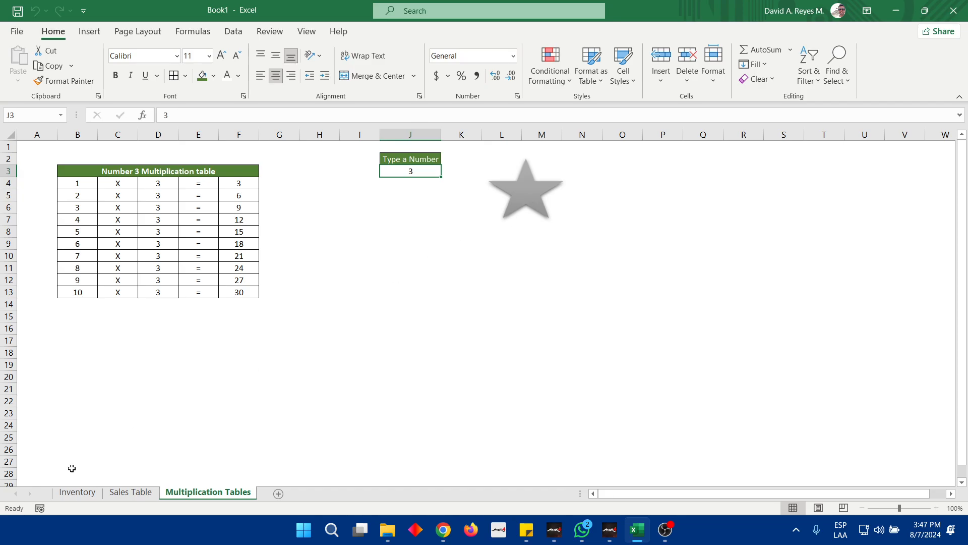
On the Sales Table sheet, delete all the sale record rows beneath the table header, starting at row 7
{"action": "left_click", "coordinate": [84, 495]}
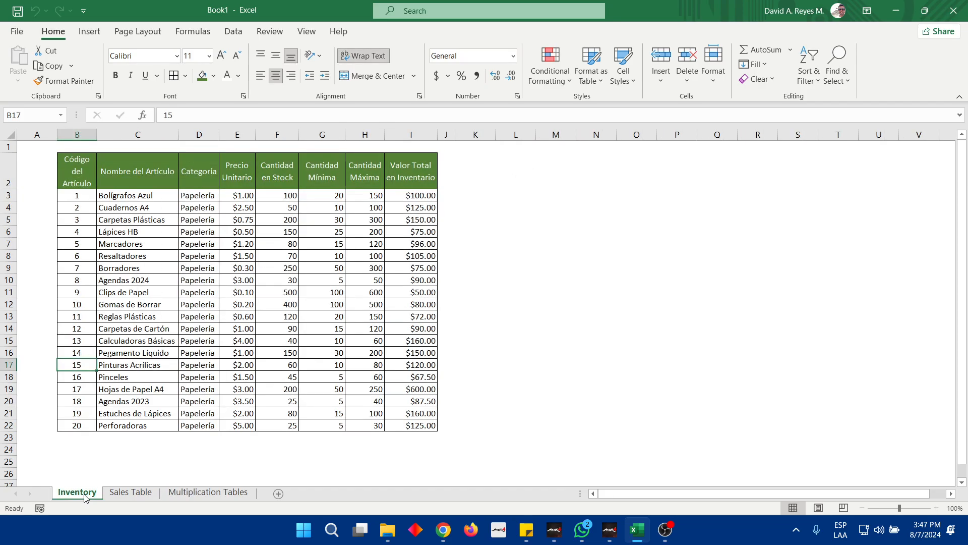
{"action": "left_click", "coordinate": [117, 498]}
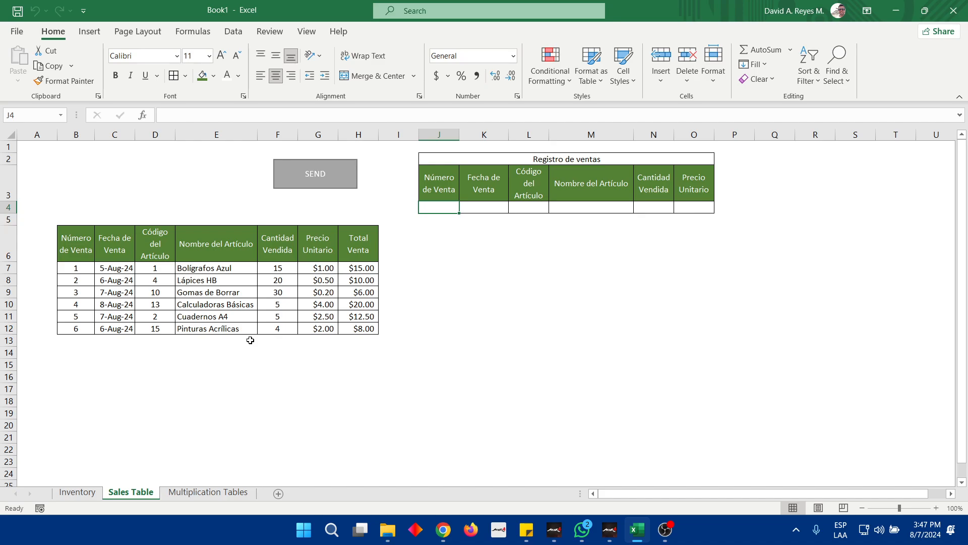
{"action": "left_click", "coordinate": [11, 269]}
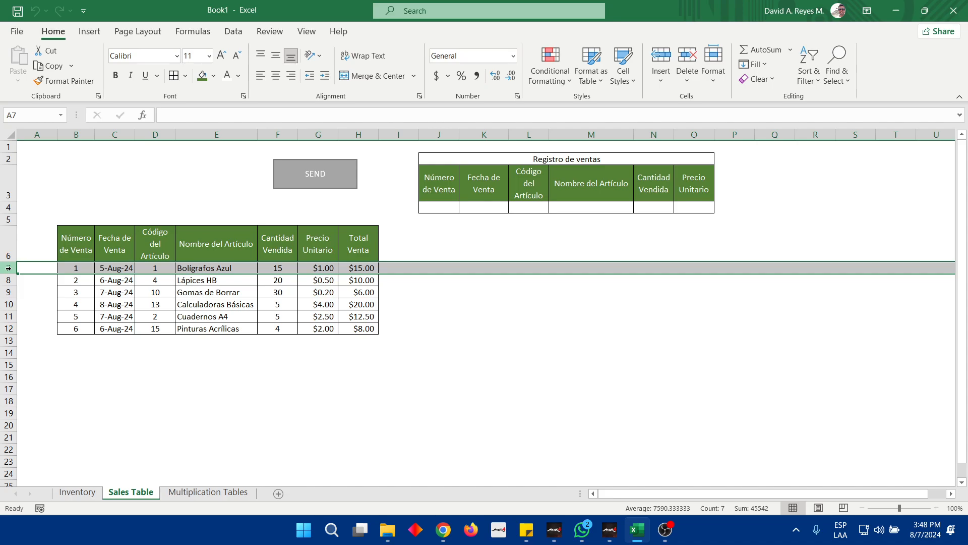
{"action": "key", "text": "ctrl+minus"}
{"action": "key", "text": "ctrl+minus"}
{"action": "key", "text": "ctrl+minus"}
{"action": "key", "text": "ctrl+minus"}
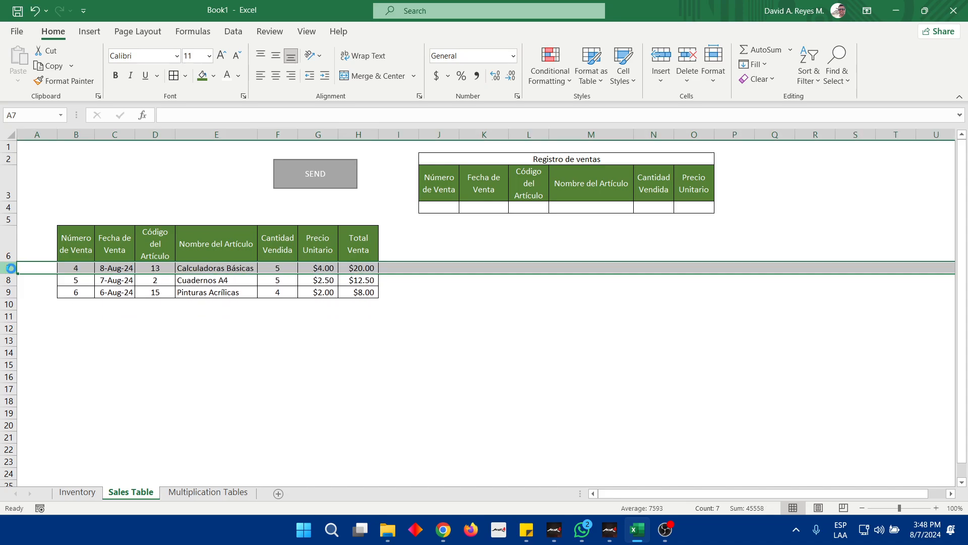
{"action": "key", "text": "ctrl+minus"}
{"action": "key", "text": "ctrl+minus"}
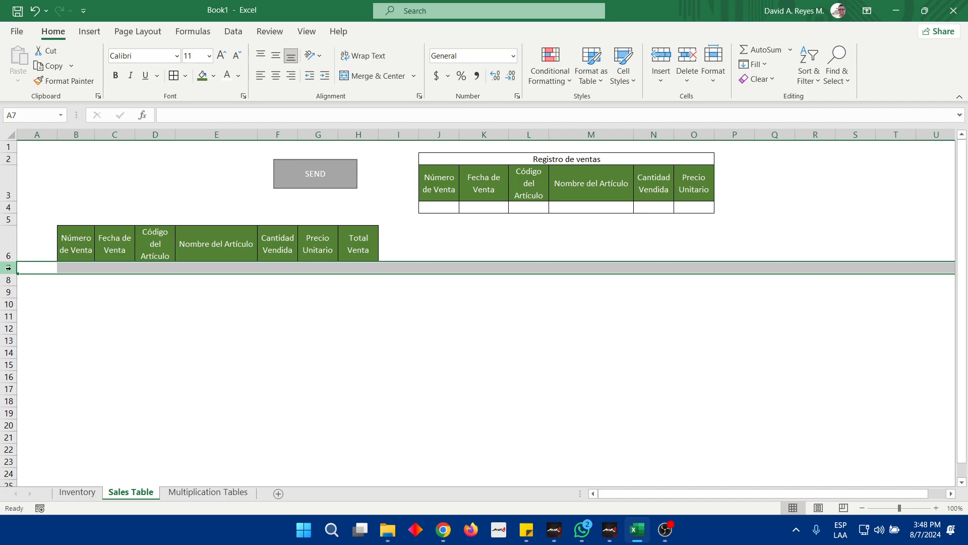
Delete the blank row 7 directly beneath the sales table header
{"action": "key", "text": "Right"}
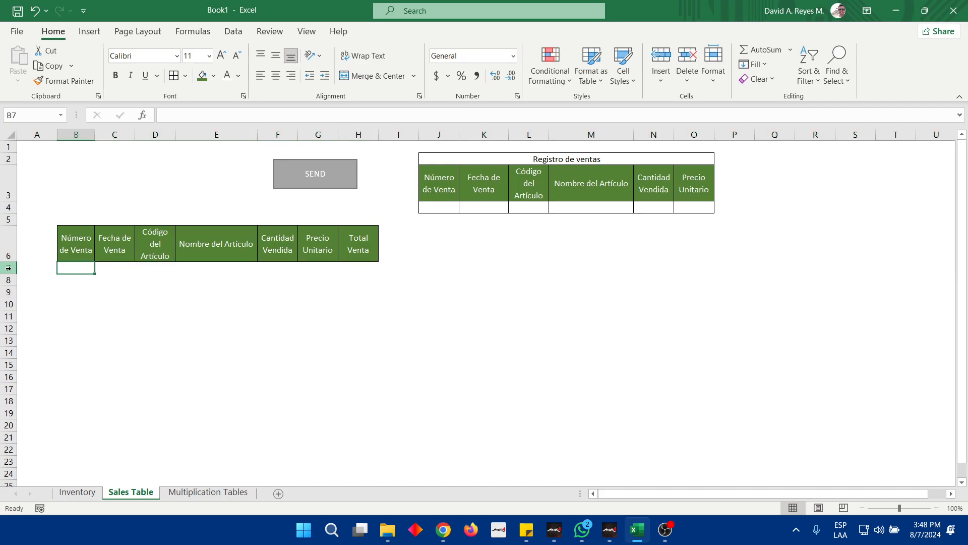
{"action": "right_click", "coordinate": [9, 268]}
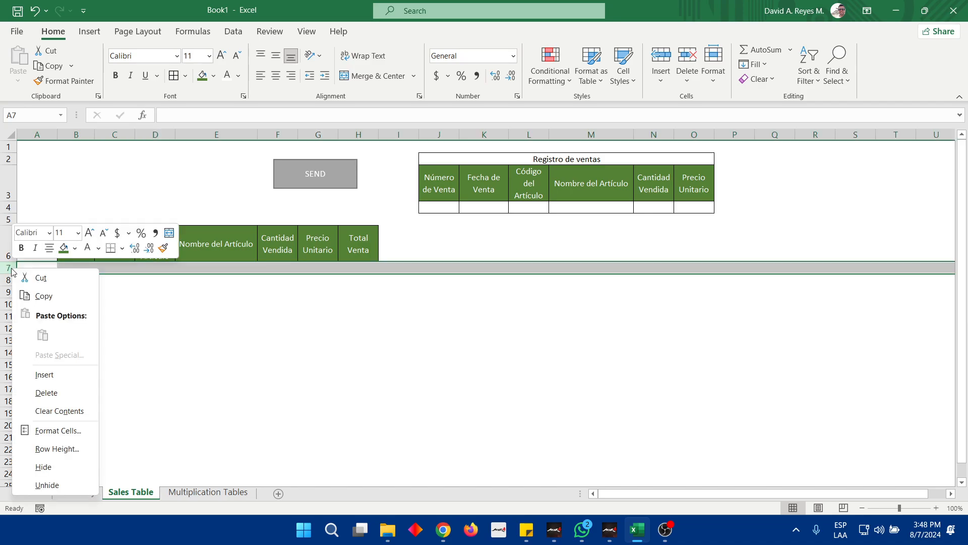
{"action": "left_click", "coordinate": [33, 398]}
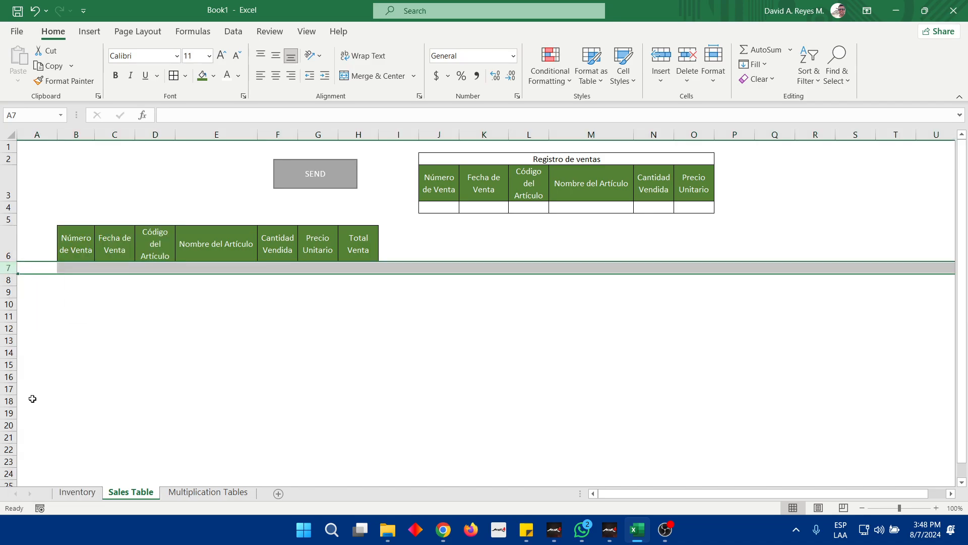
{"action": "left_click", "coordinate": [217, 354]}
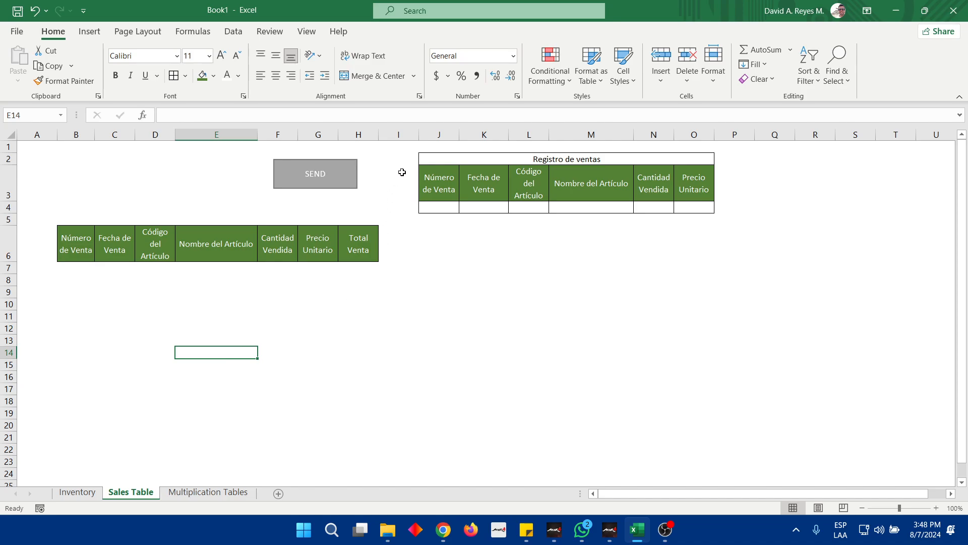
Insert blank columns at column I of the Sales Table sheet, and delete them again
{"action": "left_click", "coordinate": [390, 133]}
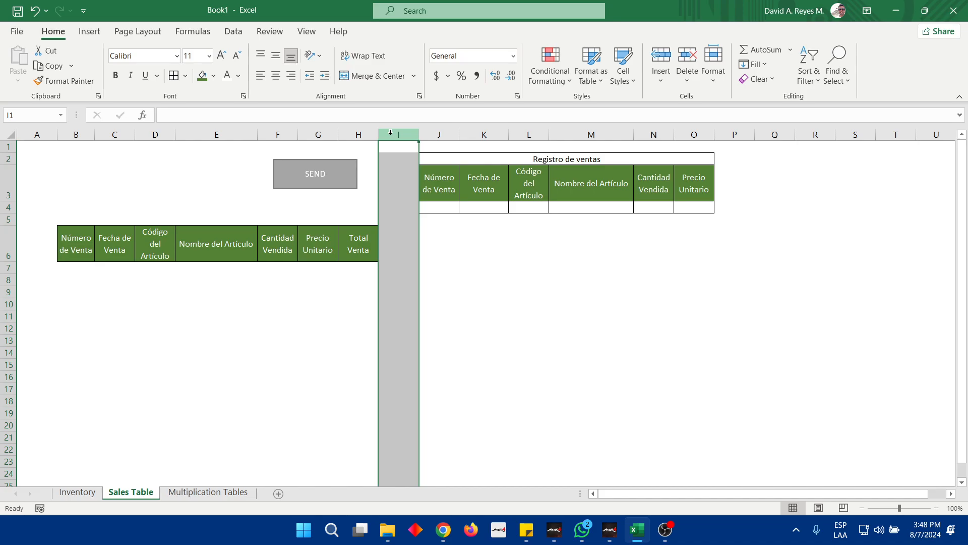
{"action": "key", "text": "ctrl+plus"}
{"action": "key", "text": "ctrl+plus"}
{"action": "key", "text": "ctrl+plus"}
{"action": "key", "text": "ctrl+plus"}
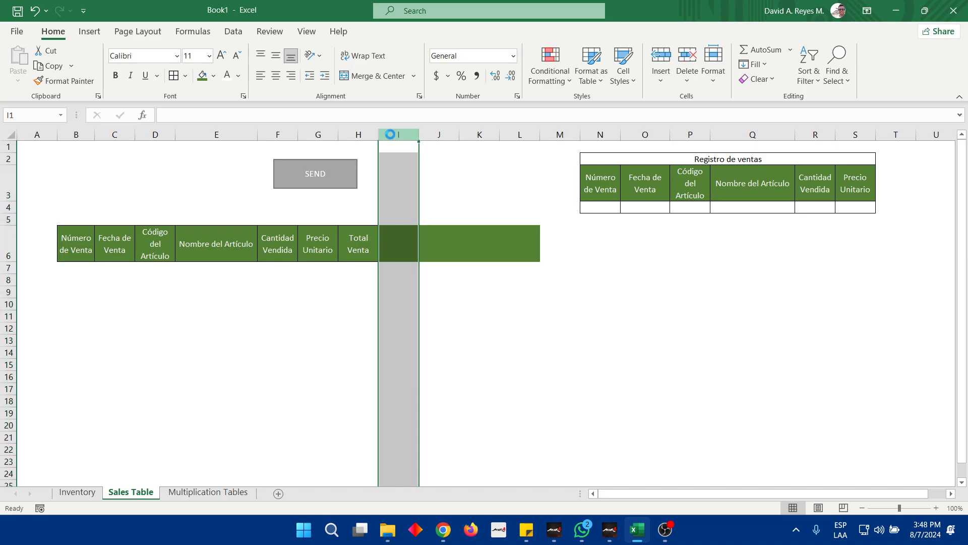
{"action": "key", "text": "ctrl+minus"}
{"action": "key", "text": "ctrl+minus"}
{"action": "key", "text": "ctrl+minus"}
{"action": "key", "text": "ctrl+minus"}
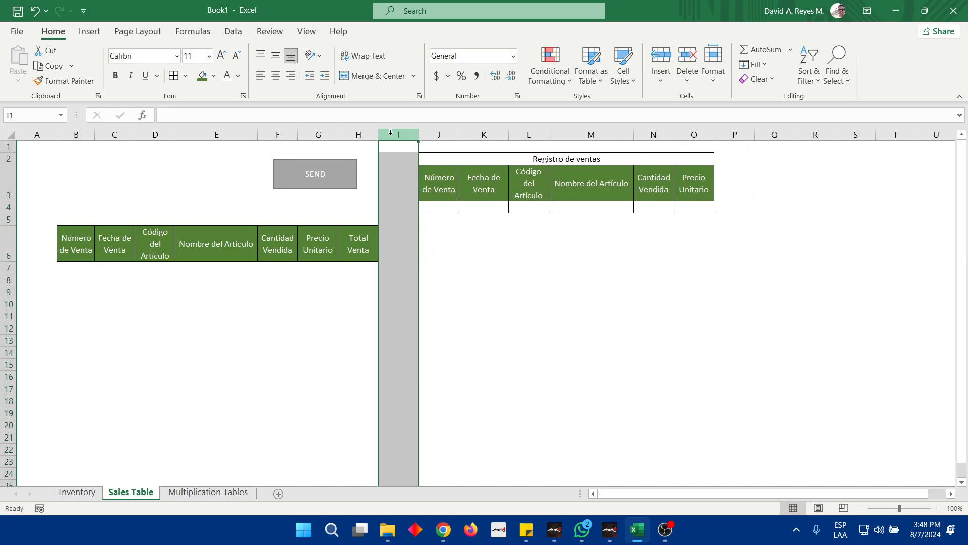
{"action": "key", "text": "Right"}
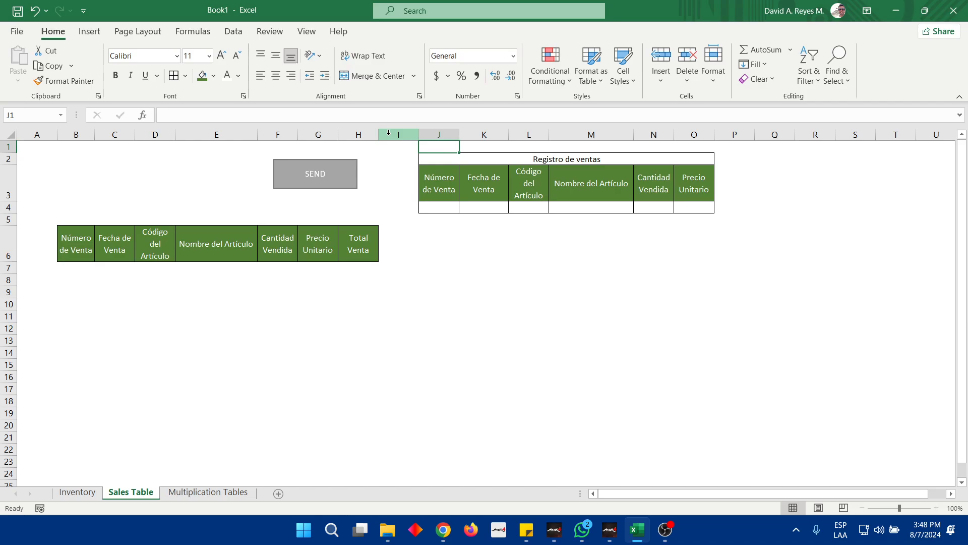
Go to the first entry cell, J4, under Número de Venta in the Registro de ventas table
{"action": "left_click_drag", "start_coordinate": [437, 208], "coordinate": [682, 208]}
{"action": "key", "text": "Right"}
{"action": "key", "text": "Right"}
{"action": "key", "text": "Right"}
{"action": "key", "text": "Right"}
{"action": "key", "text": "Right"}
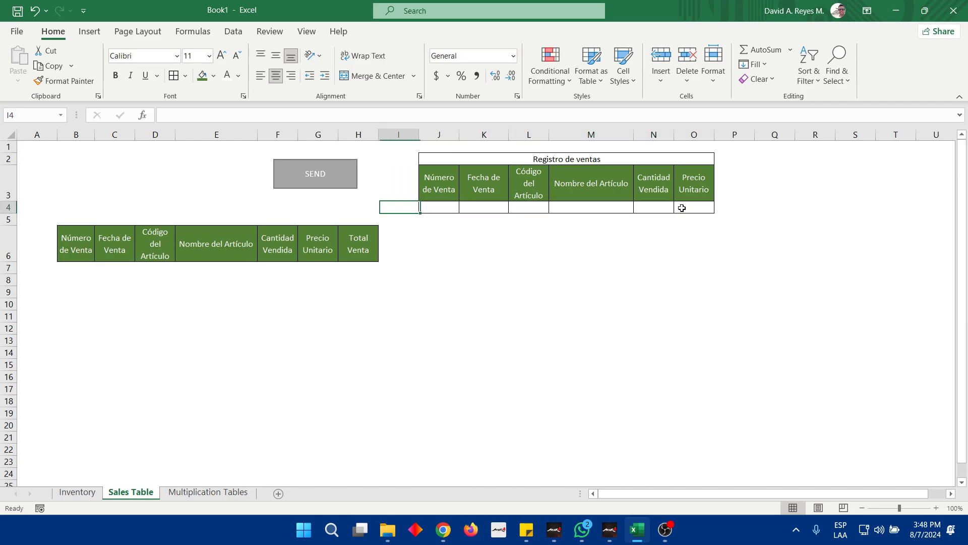
{"action": "key", "text": "Left"}
{"action": "key", "text": "Left"}
{"action": "key", "text": "Left"}
{"action": "key", "text": "Left"}
{"action": "key", "text": "Left"}
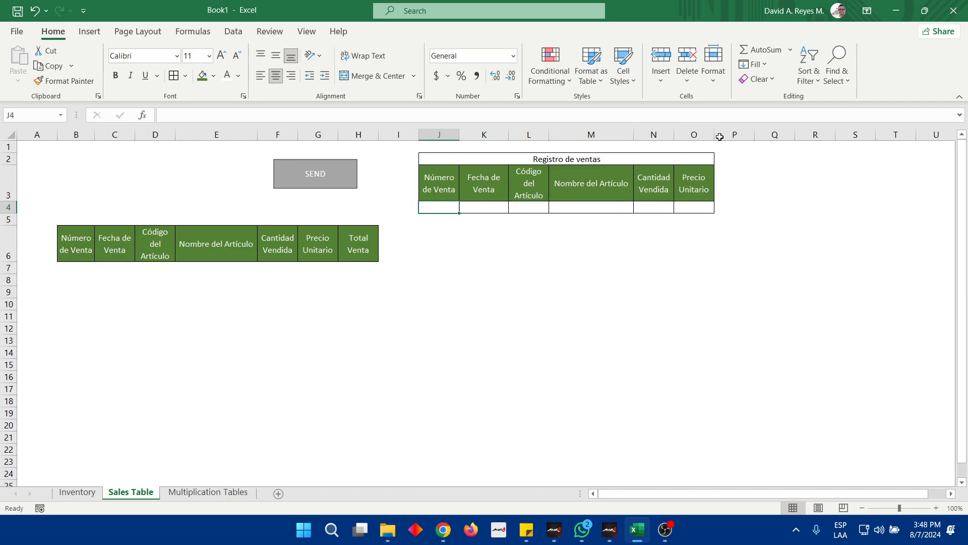
Delete the Sales macro from the workbook's macro list
{"action": "left_click", "coordinate": [307, 31]}
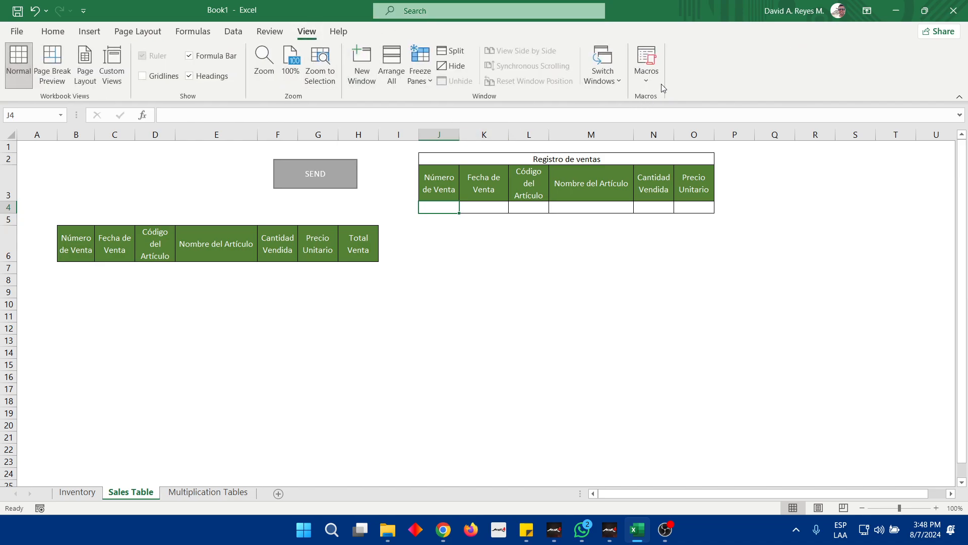
{"action": "left_click", "coordinate": [646, 76]}
{"action": "left_click", "coordinate": [677, 112]}
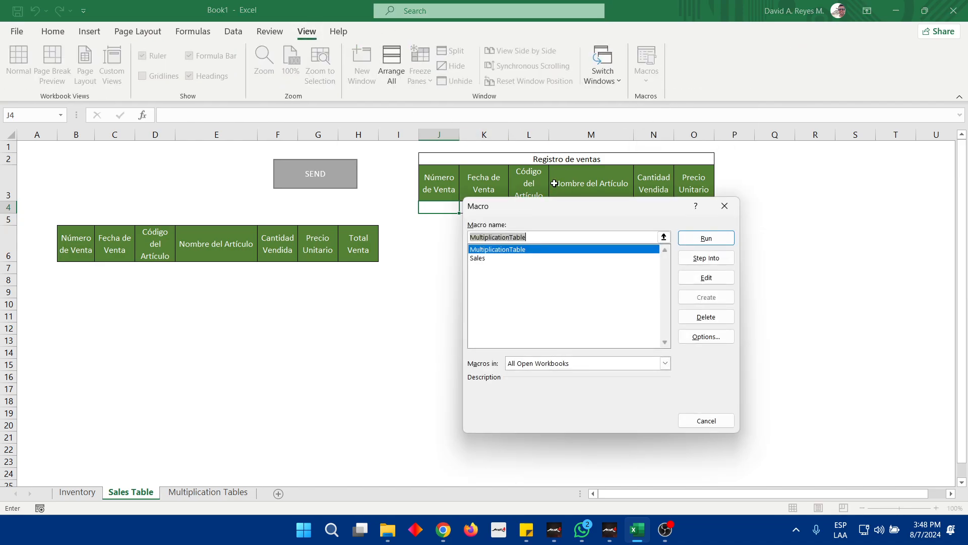
{"action": "left_click", "coordinate": [476, 258]}
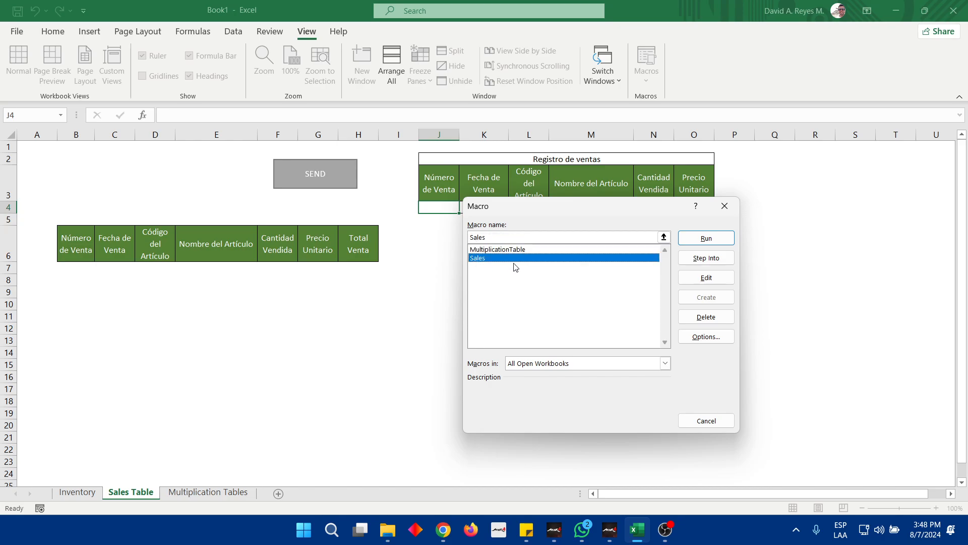
{"action": "left_click", "coordinate": [712, 316]}
{"action": "left_click", "coordinate": [462, 298]}
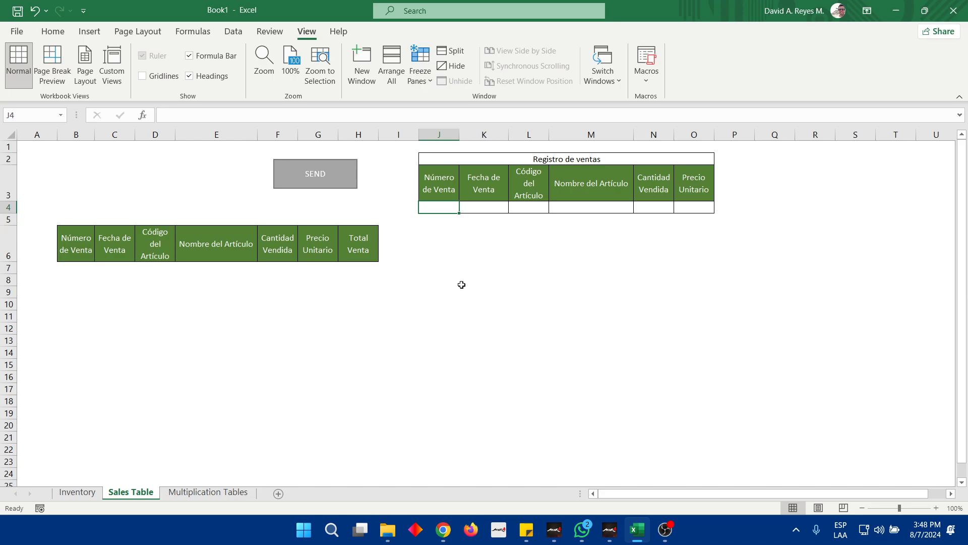
In the Registro de ventas row, enter sale number 1 in J4 and the sale date 8-7-2024 in K4
{"action": "type", "text": "1"}
{"action": "key", "text": "Tab"}
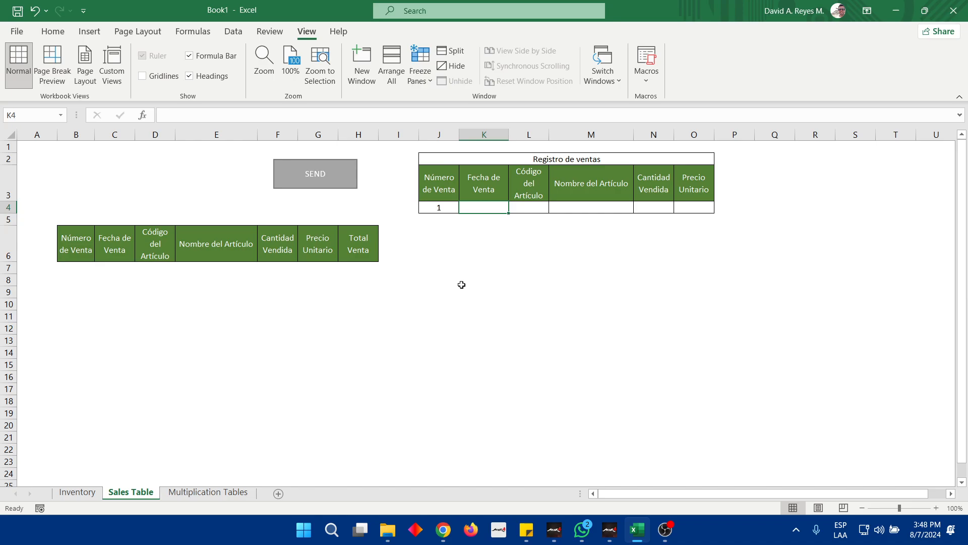
{"action": "type", "text": "8-7-"}
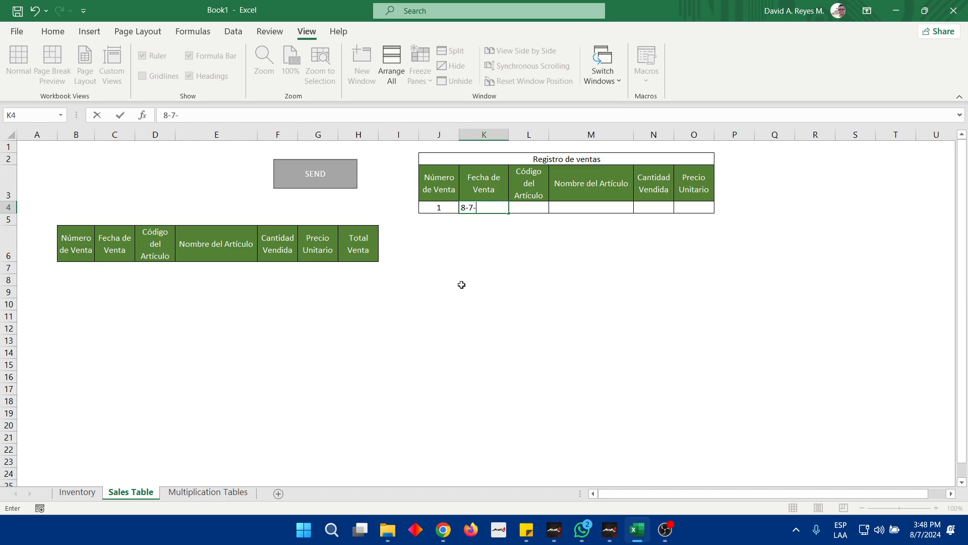
{"action": "type", "text": "2024"}
{"action": "key", "text": "Tab"}
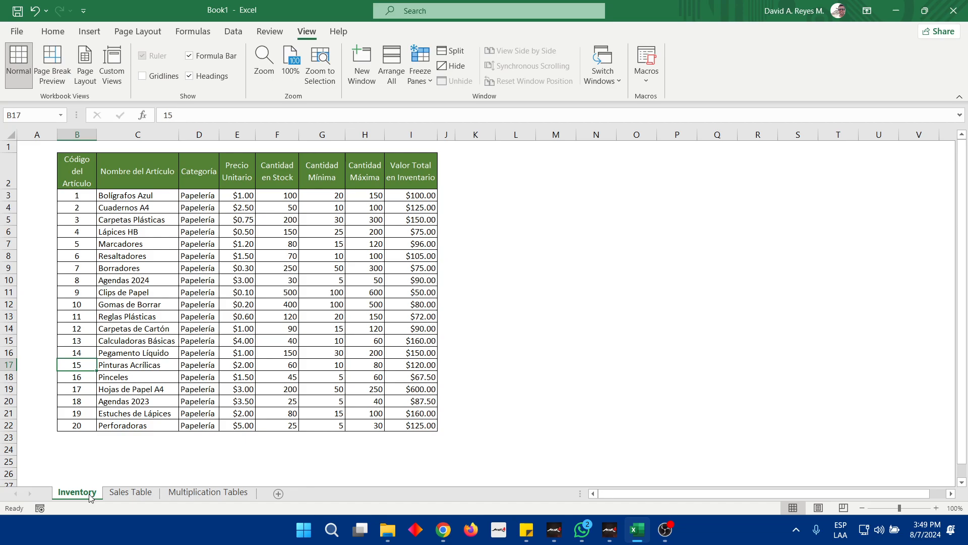
Locate article code 10 in the Inventory sheet and enter 10 as the Código del Artículo in L4 of the Sales Table sheet
{"action": "left_click", "coordinate": [75, 305]}
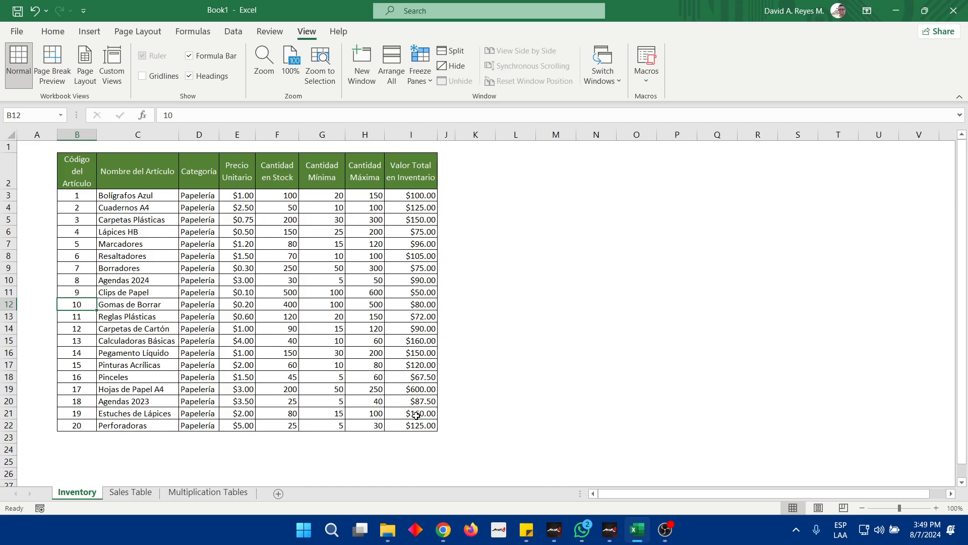
{"action": "left_click", "coordinate": [132, 492]}
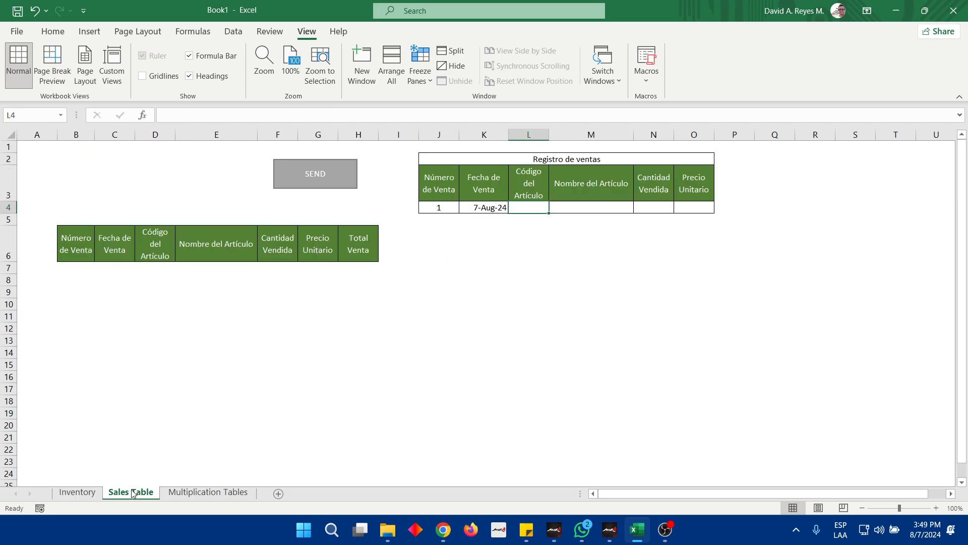
{"action": "type", "text": "10"}
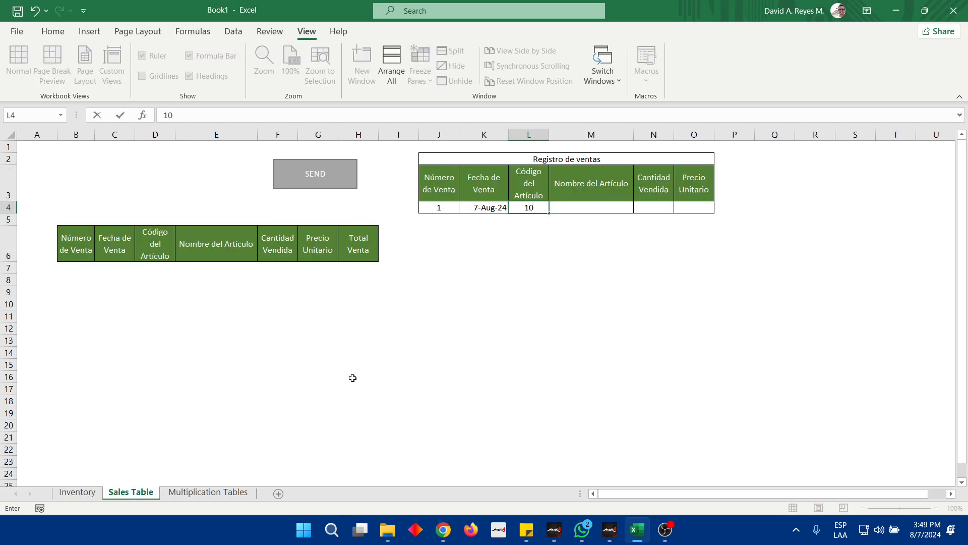
{"action": "key", "text": "Return"}
{"action": "key", "text": "Up"}
{"action": "key", "text": "Up"}
{"action": "key", "text": "Down"}
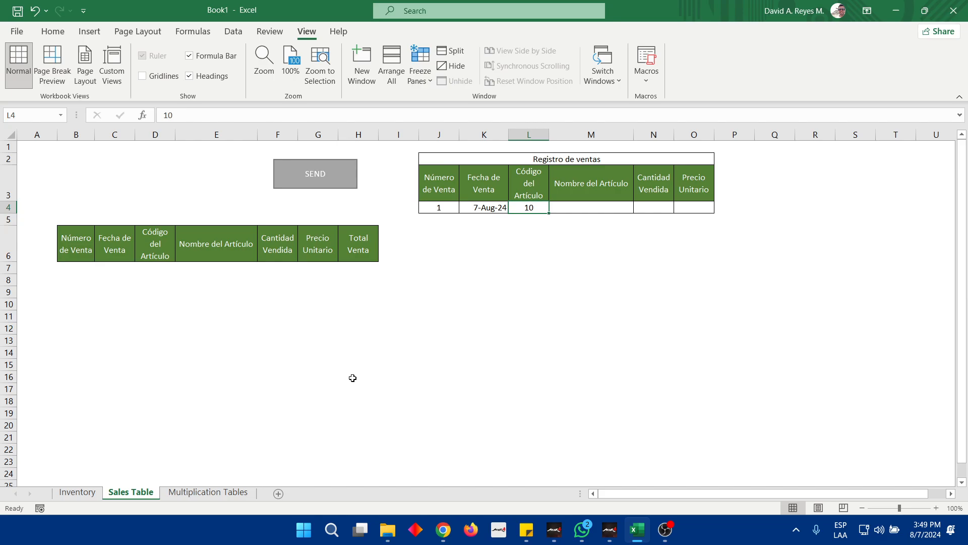
{"action": "key", "text": "Right"}
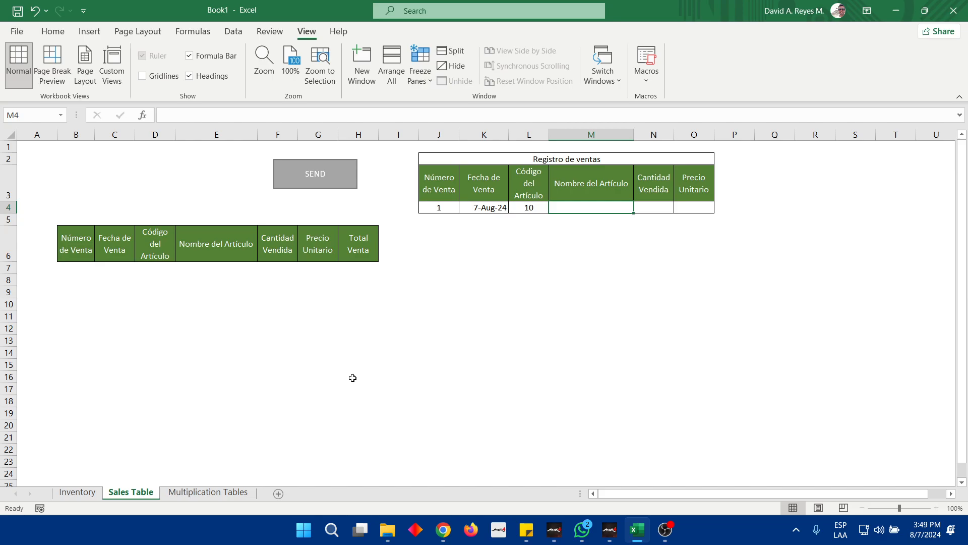
Look up the name for article code 10 in Inventory and enter Gomas de Borrar in M4 of the Registro de ventas row
{"action": "left_click", "coordinate": [66, 492]}
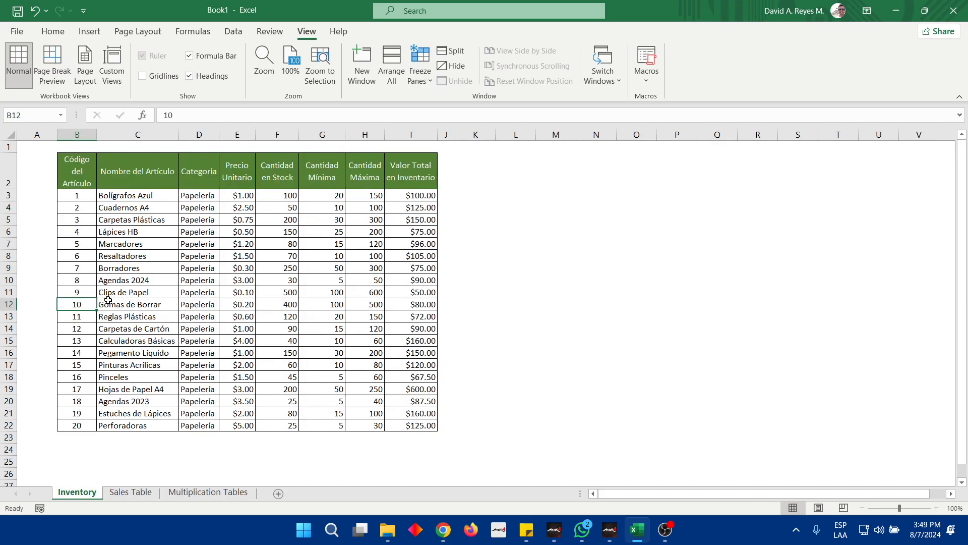
{"action": "left_click", "coordinate": [108, 299]}
{"action": "left_click", "coordinate": [130, 492]}
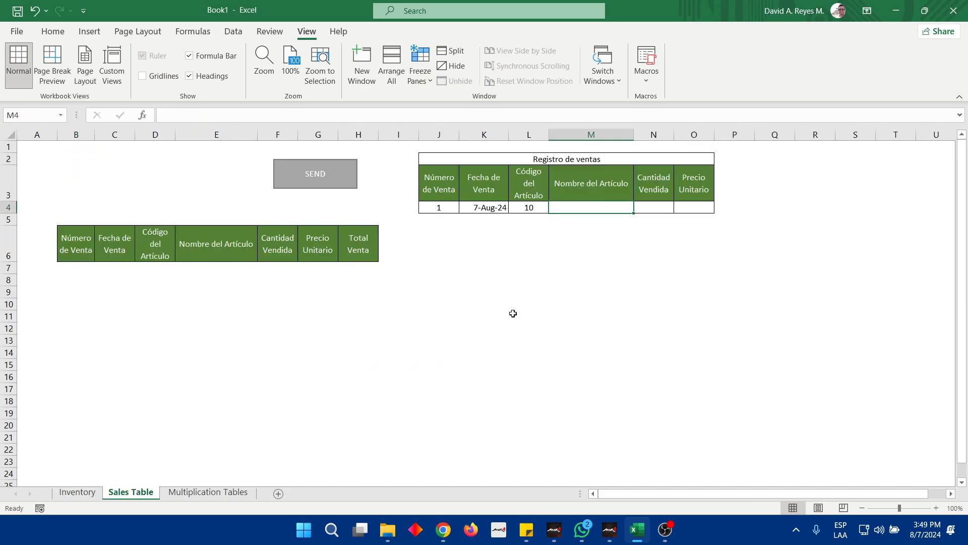
{"action": "type", "text": "Gomas de b"}
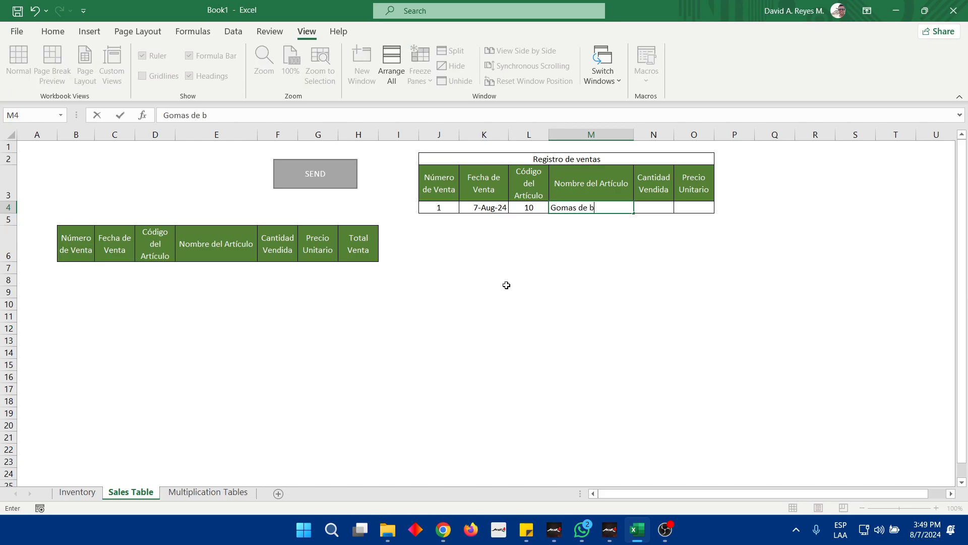
{"action": "key", "text": "BackSpace"}
{"action": "type", "text": "Borrar"}
{"action": "key", "text": "Return"}
{"action": "key", "text": "Up"}
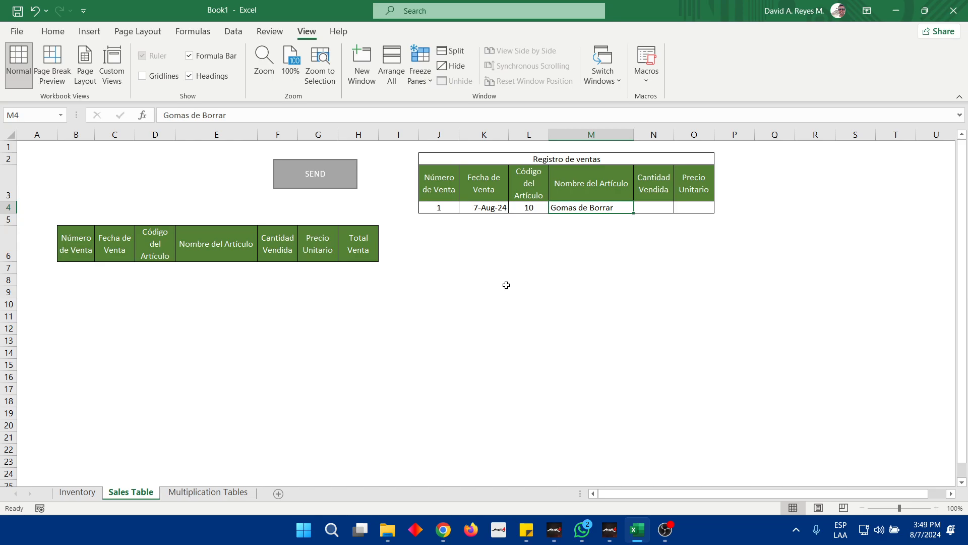
Look up the unit price of Gomas de Borrar in Inventory and enter 0.20 as the Precio Unitario in O4 of Sales Table
{"action": "key", "text": "Tab"}
{"action": "key", "text": "Tab"}
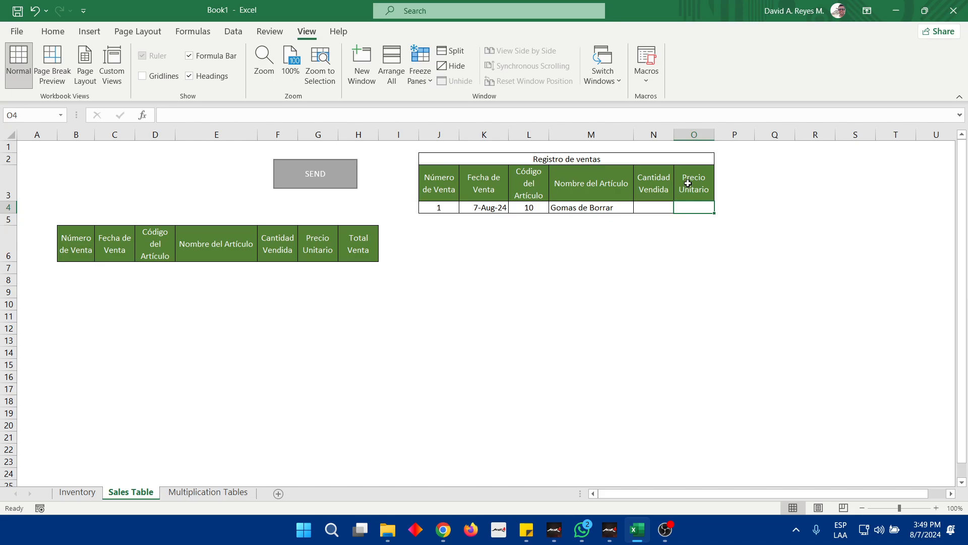
{"action": "left_click", "coordinate": [87, 495]}
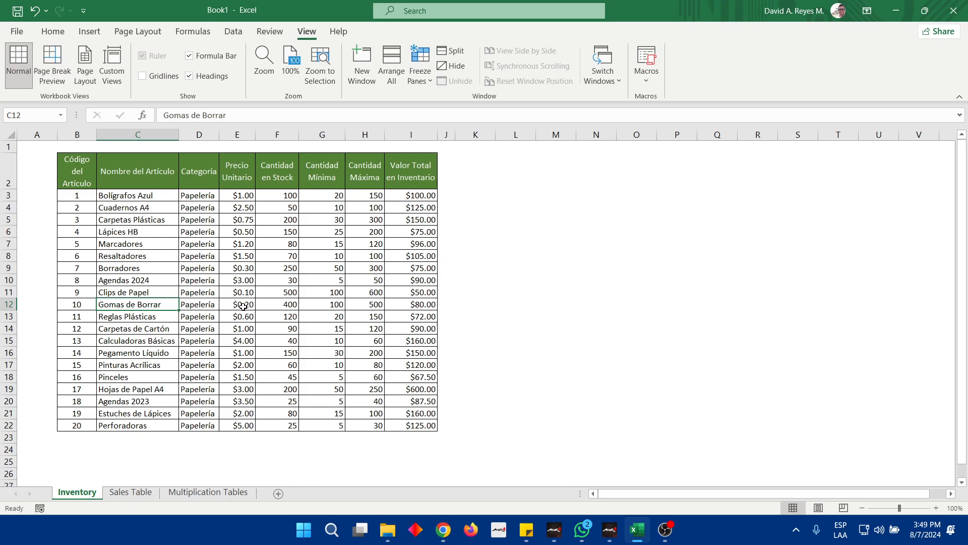
{"action": "left_click", "coordinate": [243, 306]}
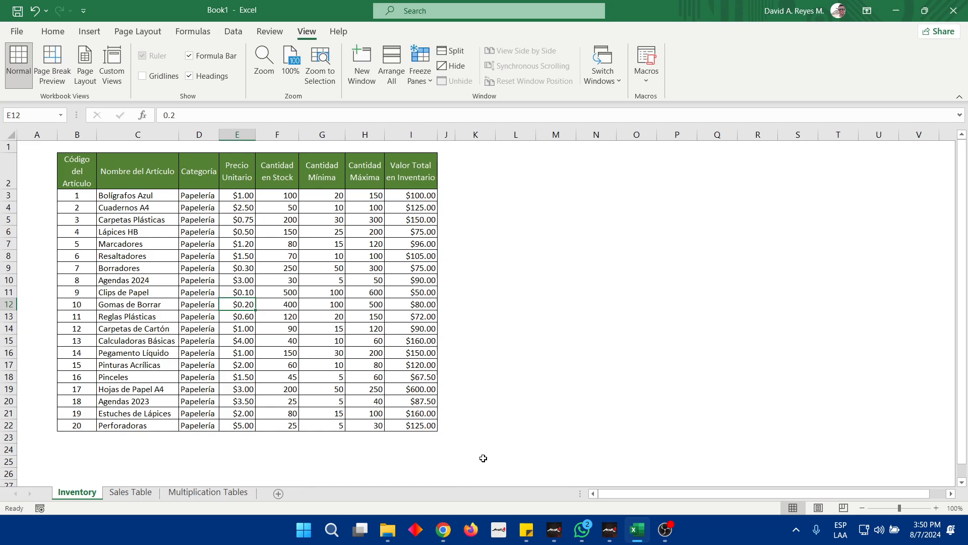
{"action": "mouse_move", "coordinate": [636, 529]}
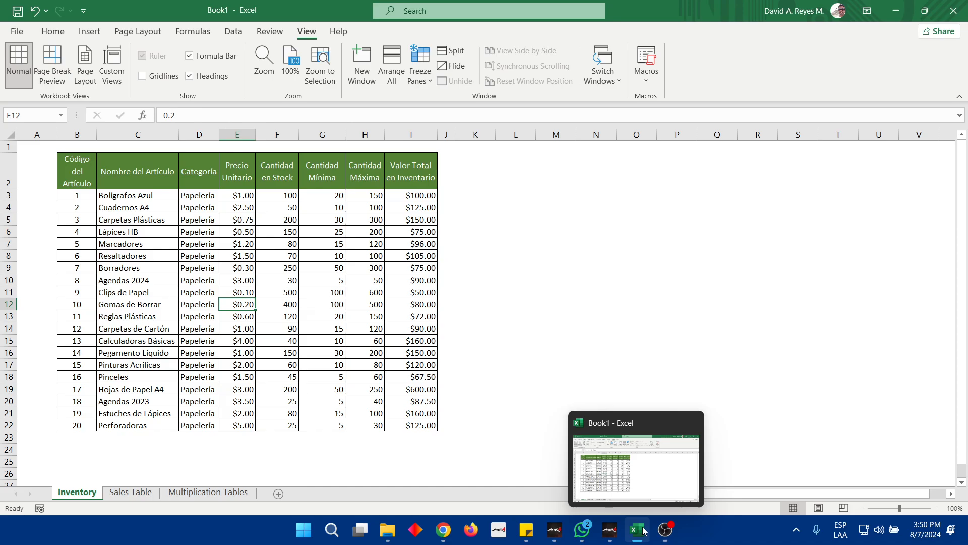
{"action": "left_click", "coordinate": [129, 493]}
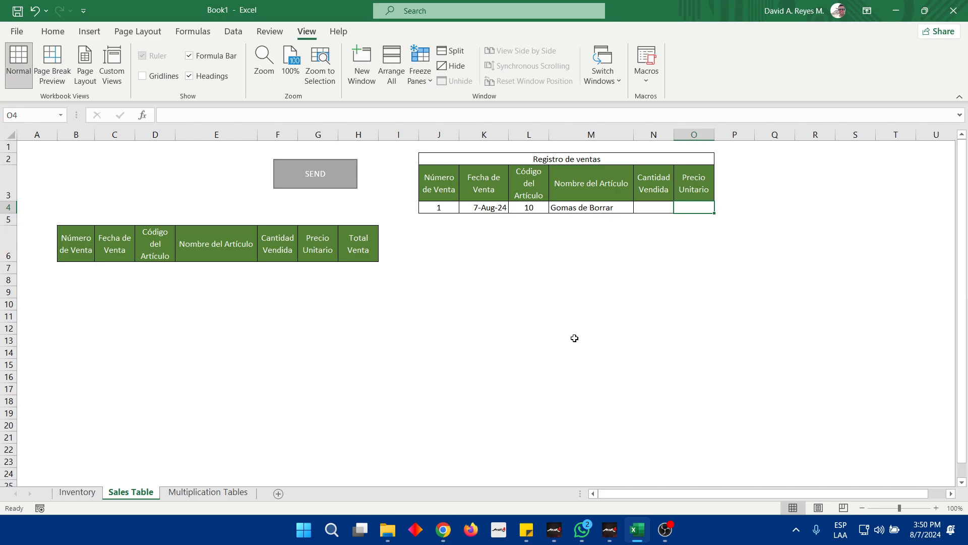
{"action": "type", "text": "0.20"}
{"action": "key", "text": "Return"}
Clear the unit price in O4 and the article name in M4 of the Registro de ventas row
{"action": "key", "text": "Delete"}
{"action": "key", "text": "Left"}
{"action": "key", "text": "Left"}
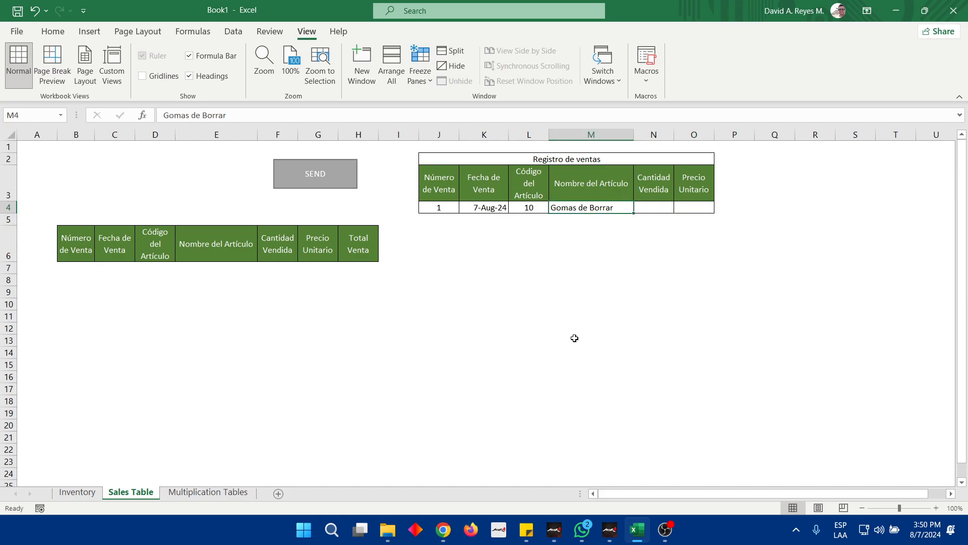
{"action": "key", "text": "Delete"}
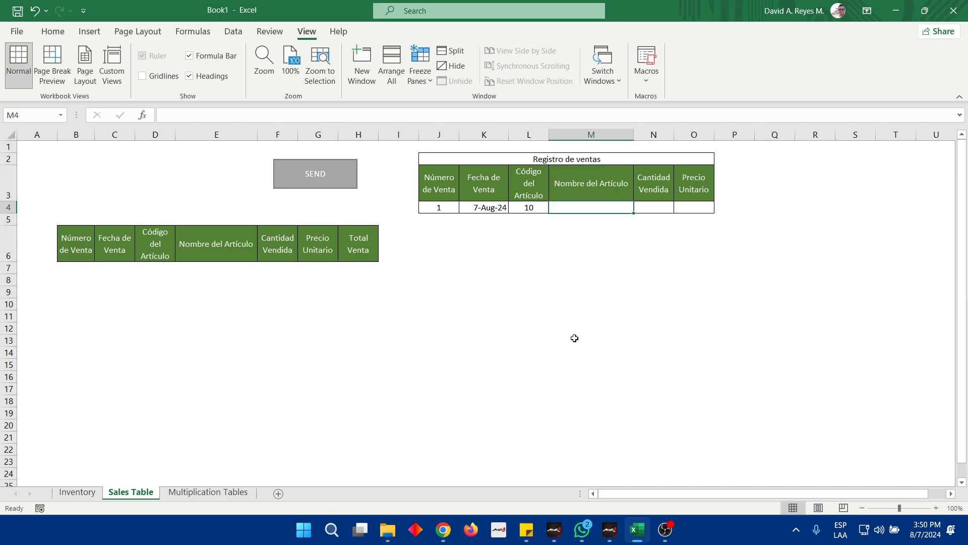
Set the Código del Artículo in L4 of the Registro de ventas row to 5
{"action": "left_click", "coordinate": [53, 32]}
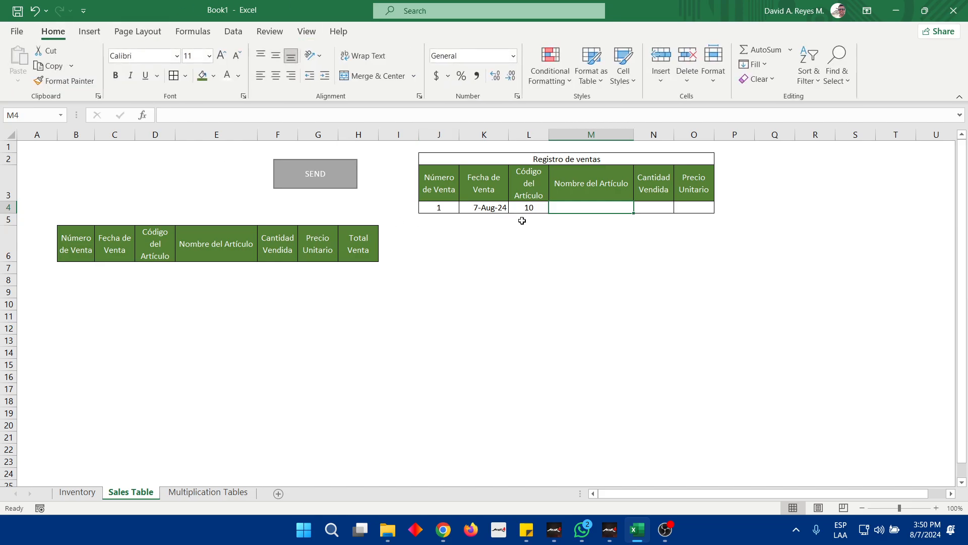
{"action": "left_click", "coordinate": [532, 207]}
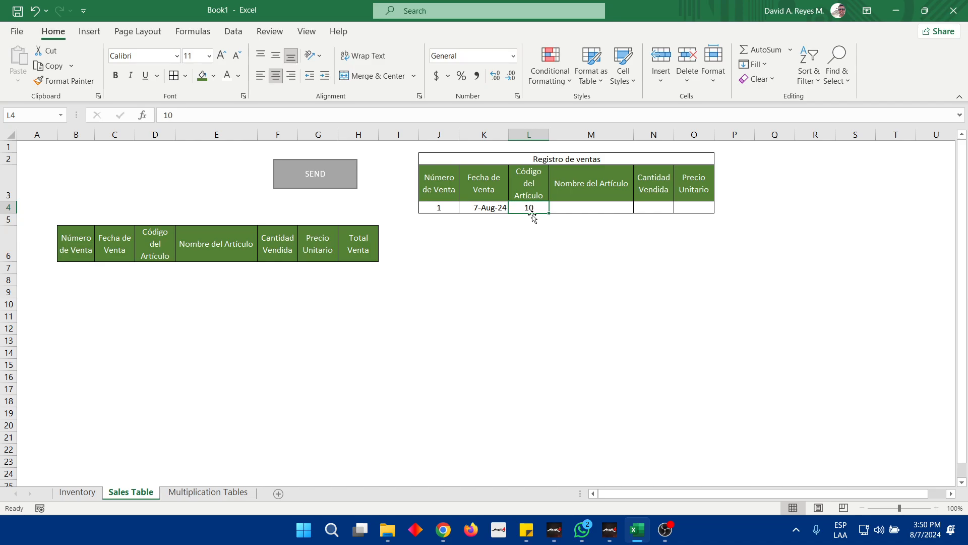
{"action": "left_click_drag", "start_coordinate": [528, 207], "coordinate": [531, 247]}
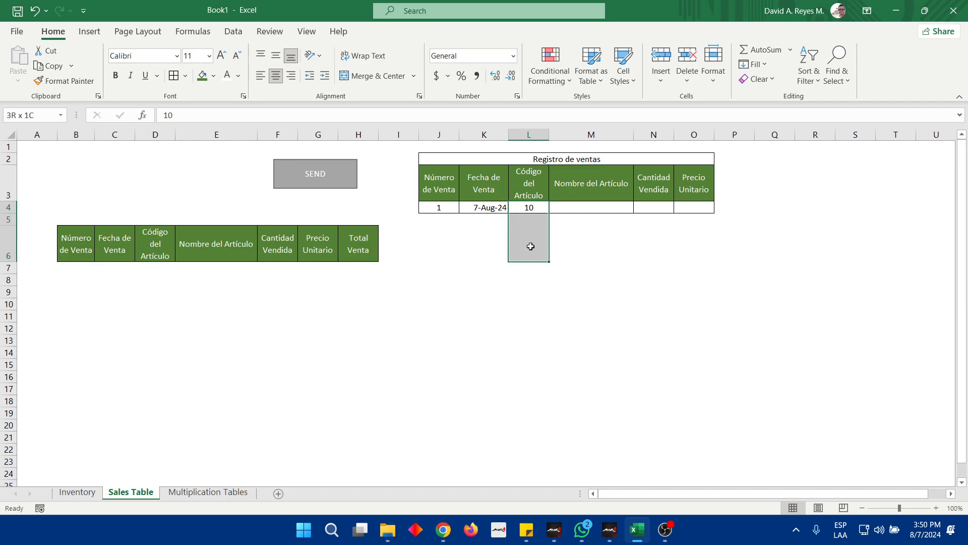
{"action": "left_click", "coordinate": [528, 208]}
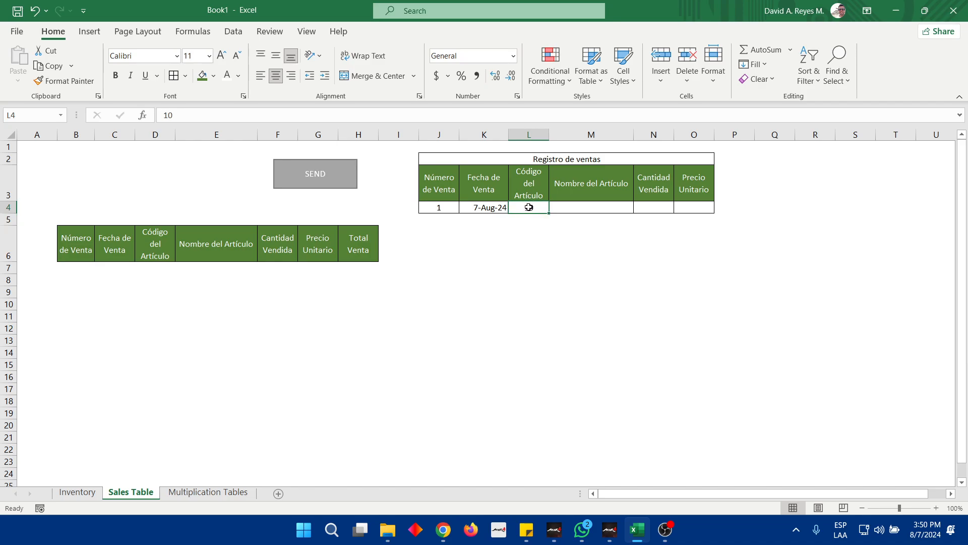
{"action": "double_click", "coordinate": [528, 208]}
{"action": "key", "text": "Escape"}
{"action": "type", "text": "5"}
{"action": "key", "text": "Return"}
{"action": "key", "text": "Up"}
Examine the Inventory table for the name and unit price belonging to the article code in the Registro de ventas row
{"action": "left_click", "coordinate": [91, 492]}
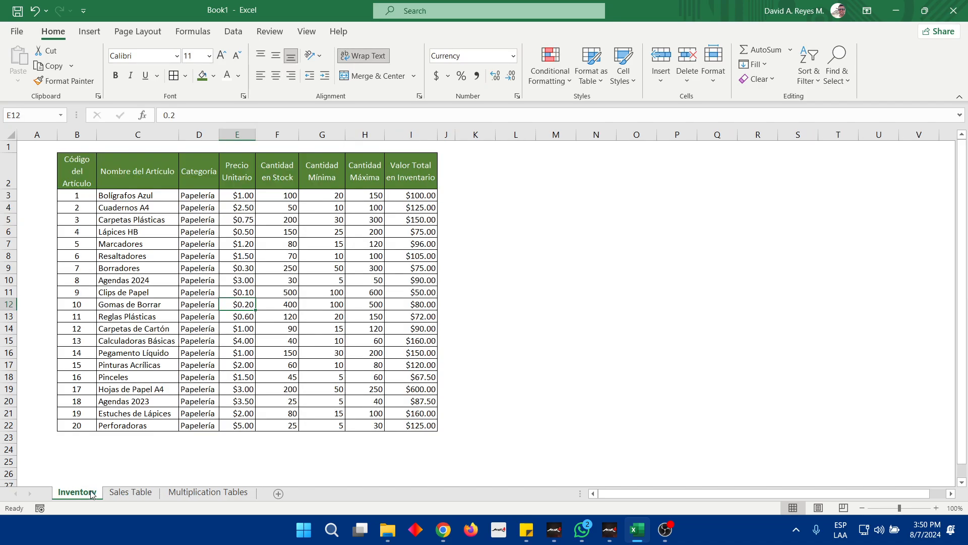
{"action": "left_click_drag", "start_coordinate": [81, 196], "coordinate": [425, 429]}
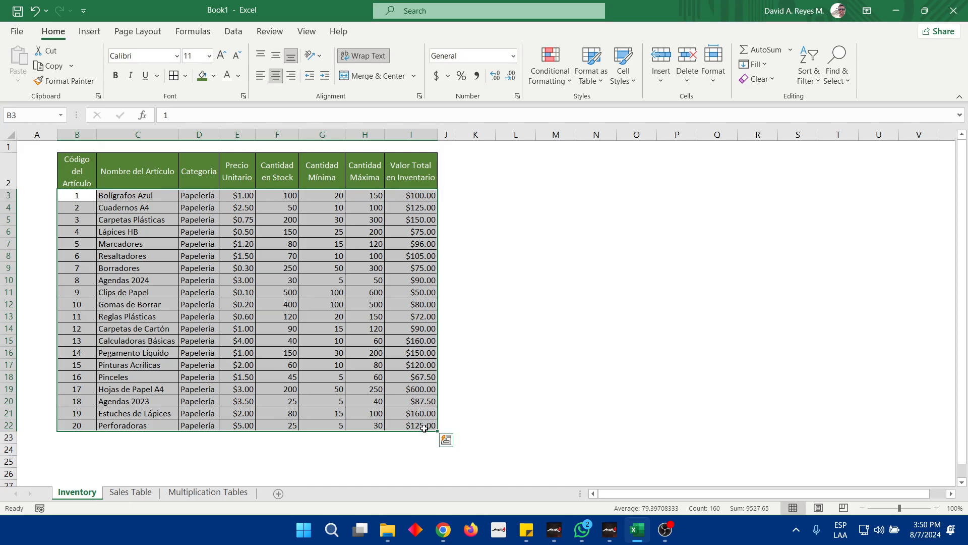
{"action": "left_click", "coordinate": [126, 243]}
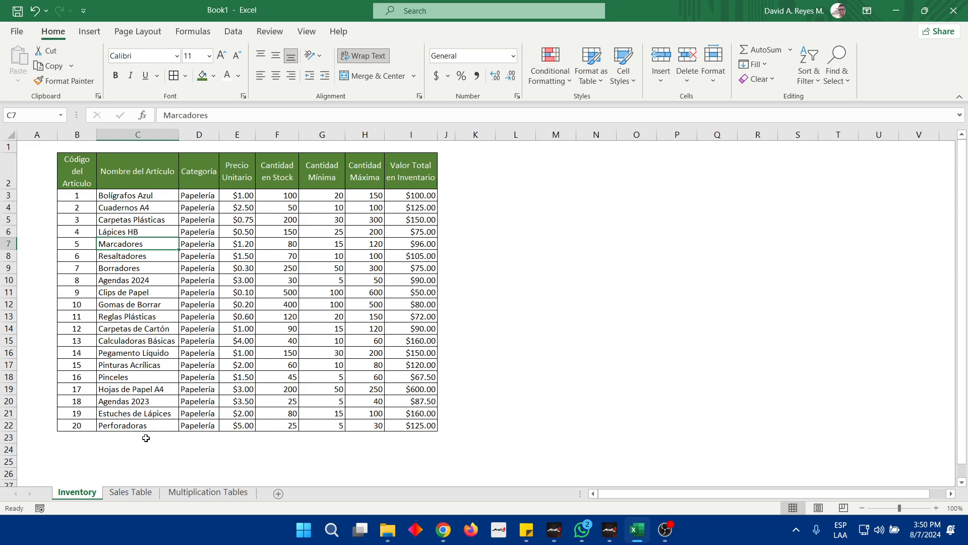
{"action": "left_click", "coordinate": [139, 493]}
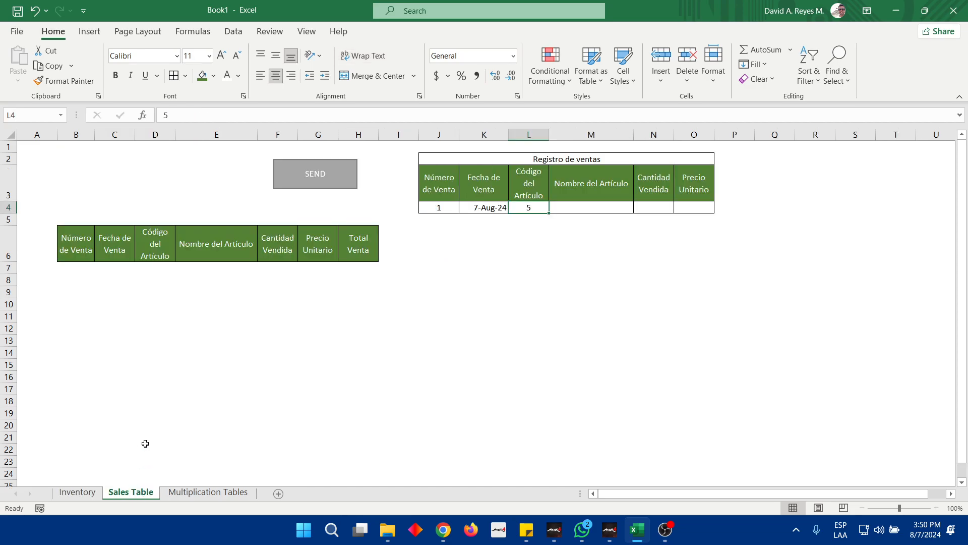
{"action": "left_click", "coordinate": [563, 207]}
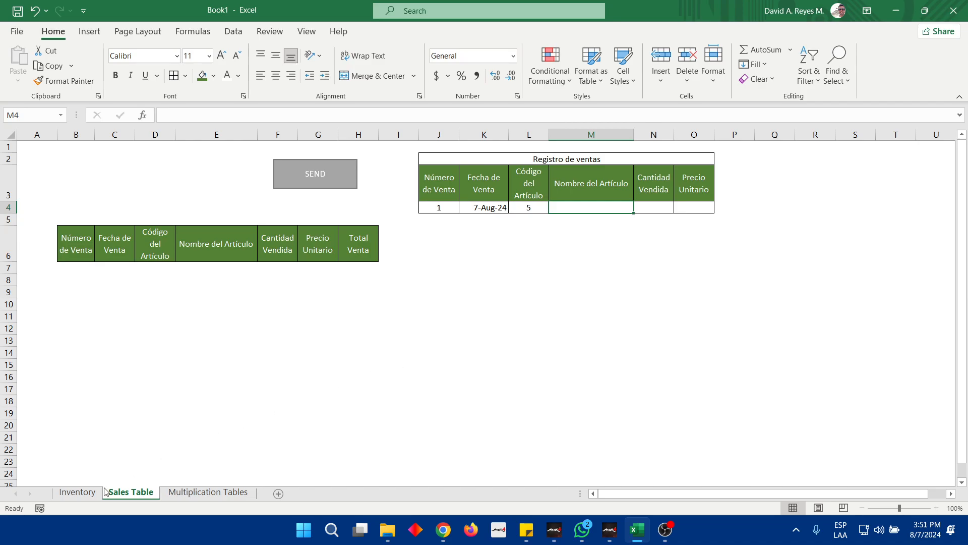
{"action": "left_click", "coordinate": [82, 493]}
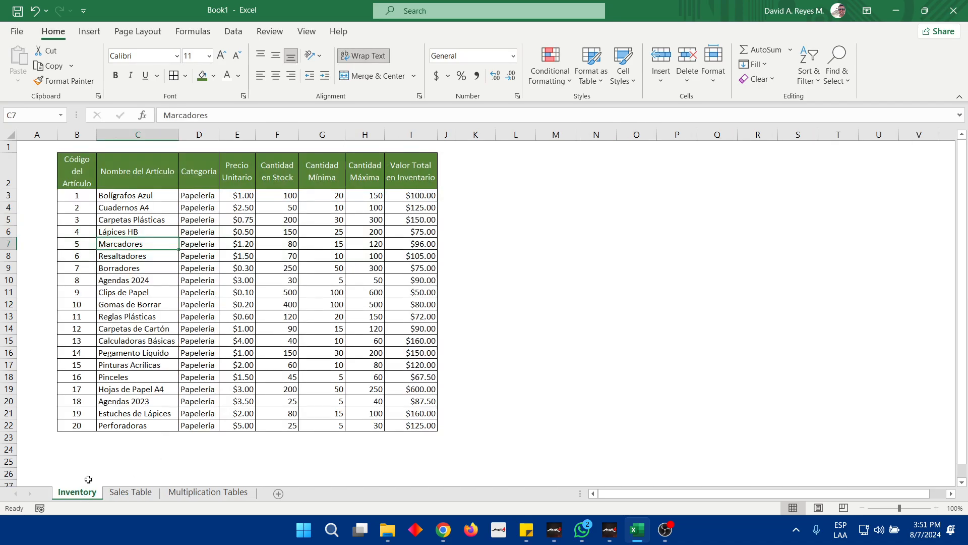
{"action": "left_click", "coordinate": [244, 244]}
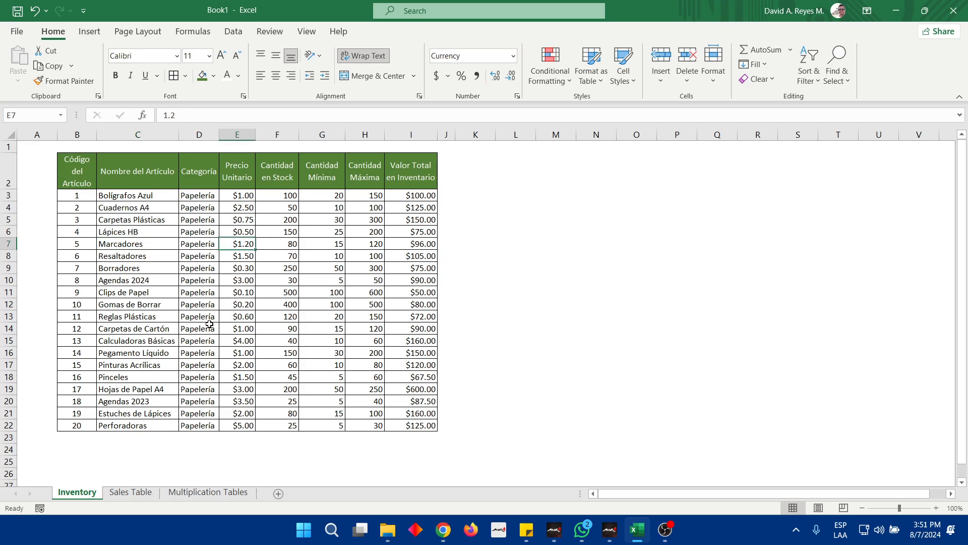
{"action": "left_click", "coordinate": [130, 494]}
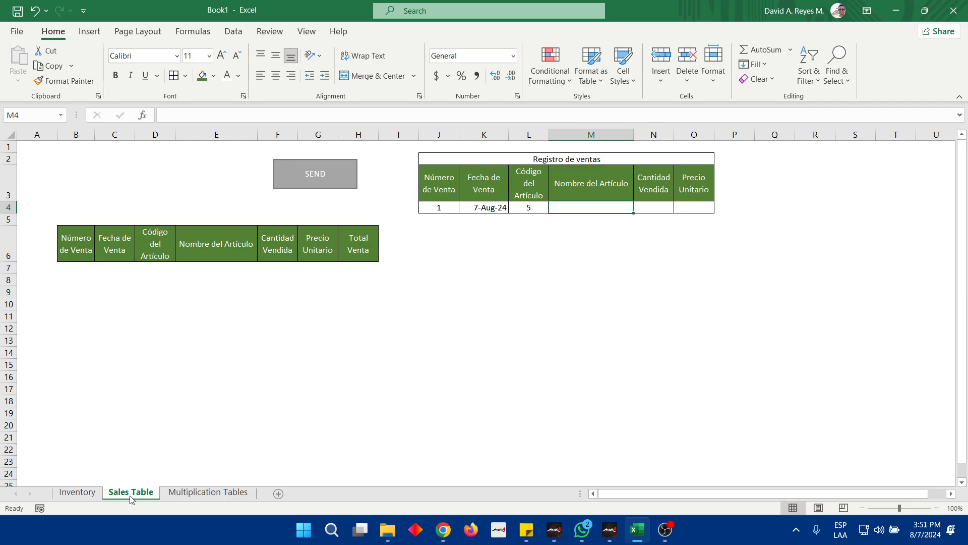
Copy the article name Marcadores from Inventory cell C7 into M4 of the Registro de ventas row on Sales Table
{"action": "left_click", "coordinate": [529, 207]}
{"action": "left_click", "coordinate": [69, 494]}
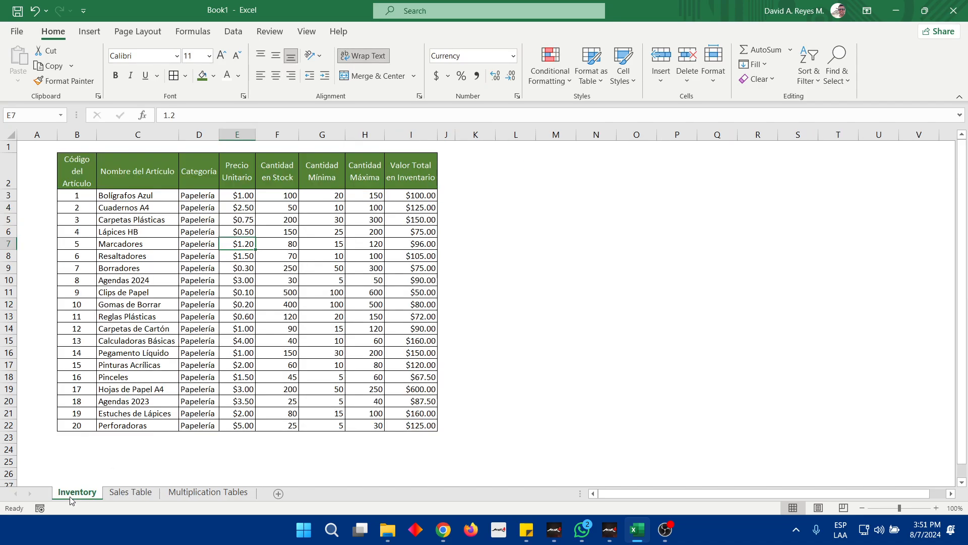
{"action": "left_click", "coordinate": [81, 245]}
{"action": "left_click", "coordinate": [118, 245]}
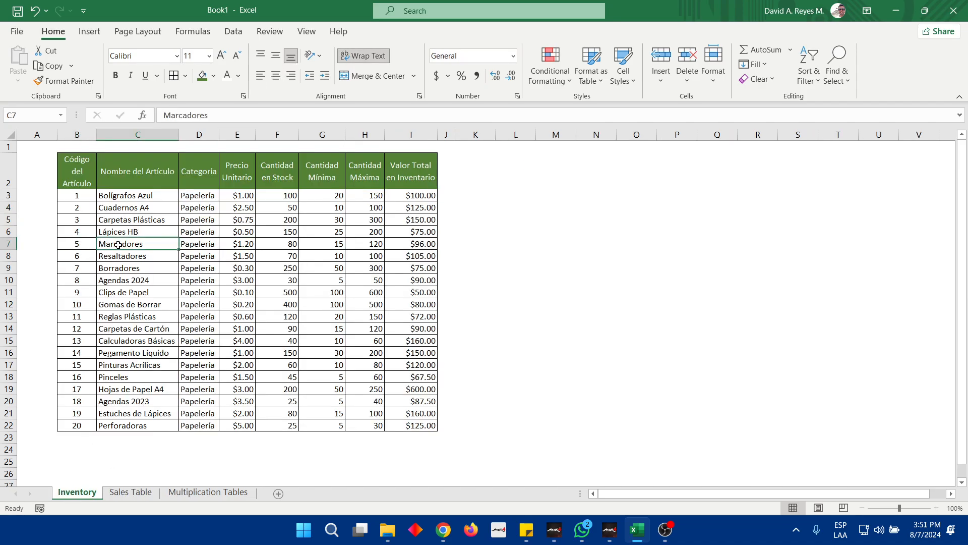
{"action": "key", "text": "ctrl+c"}
{"action": "left_click", "coordinate": [136, 493]}
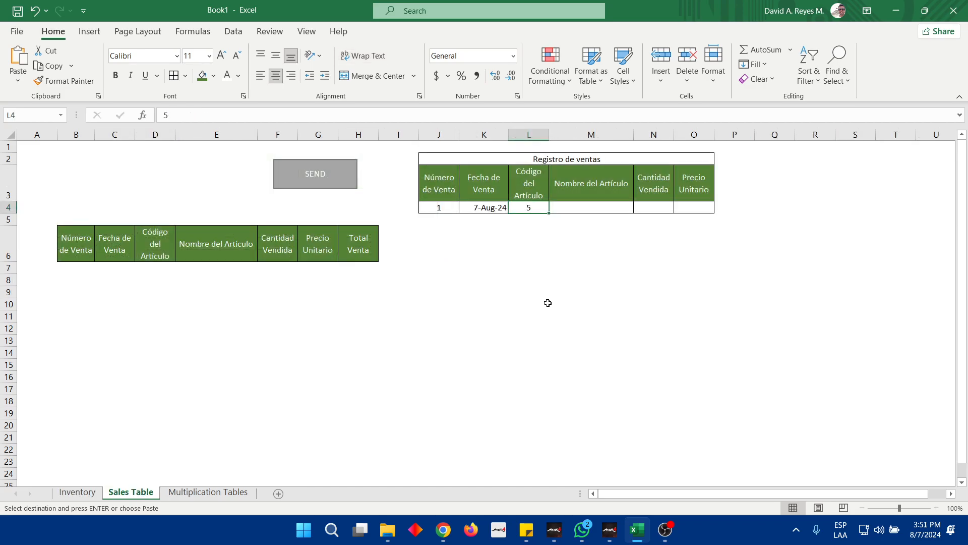
{"action": "left_click", "coordinate": [583, 208]}
{"action": "key", "text": "ctrl+v"}
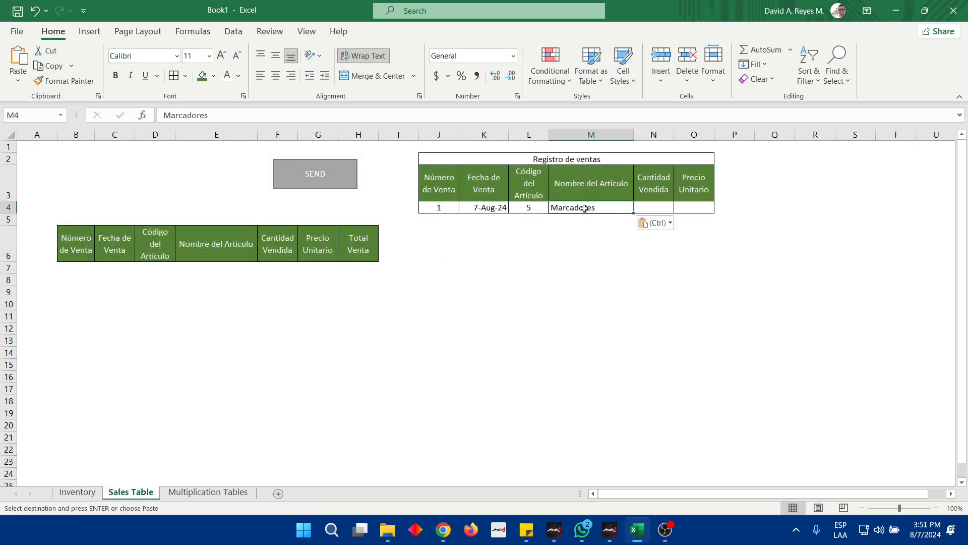
Copy the unit price of article 5 from Inventory cell E7 into O4 of the Registro de ventas row on Sales Table
{"action": "left_click", "coordinate": [532, 208]}
{"action": "left_click", "coordinate": [86, 495]}
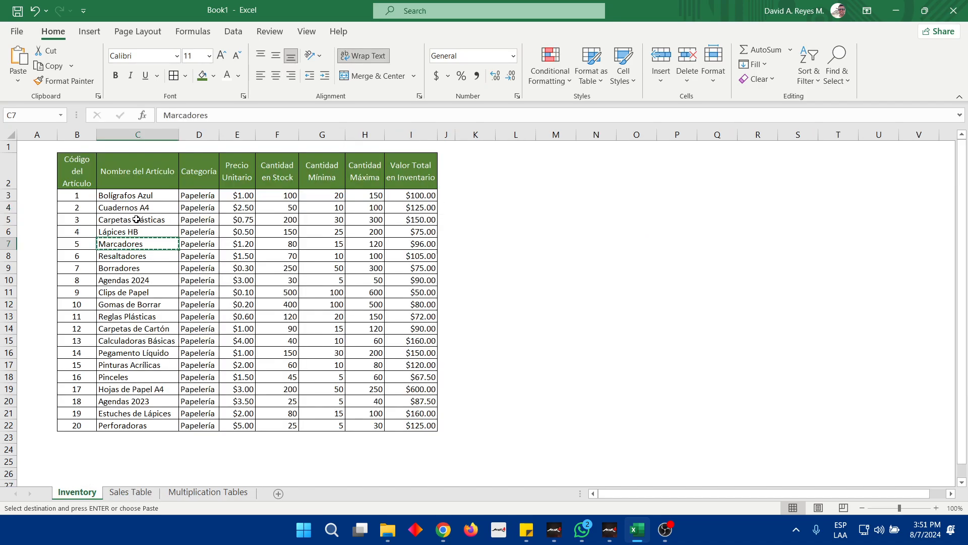
{"action": "left_click", "coordinate": [237, 244]}
{"action": "key", "text": "ctrl+c"}
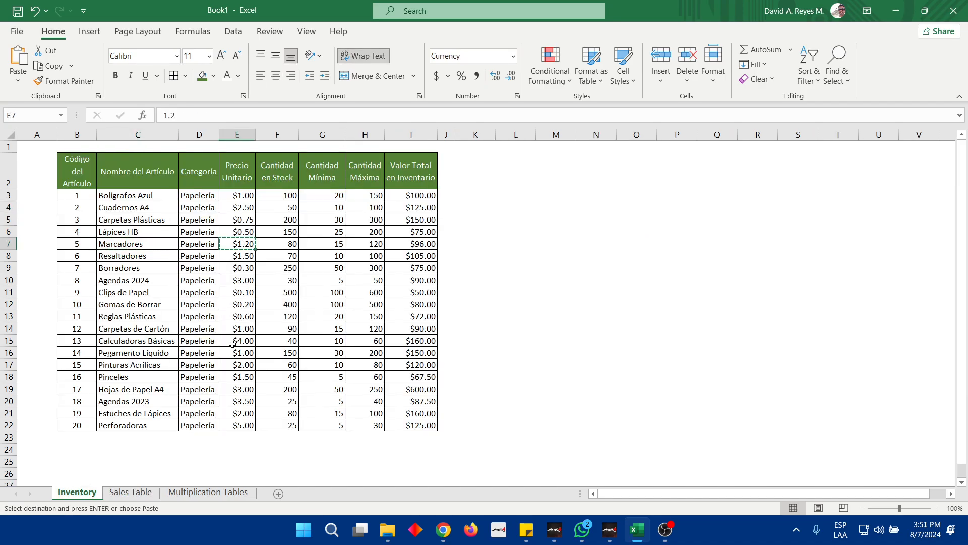
{"action": "left_click", "coordinate": [130, 491]}
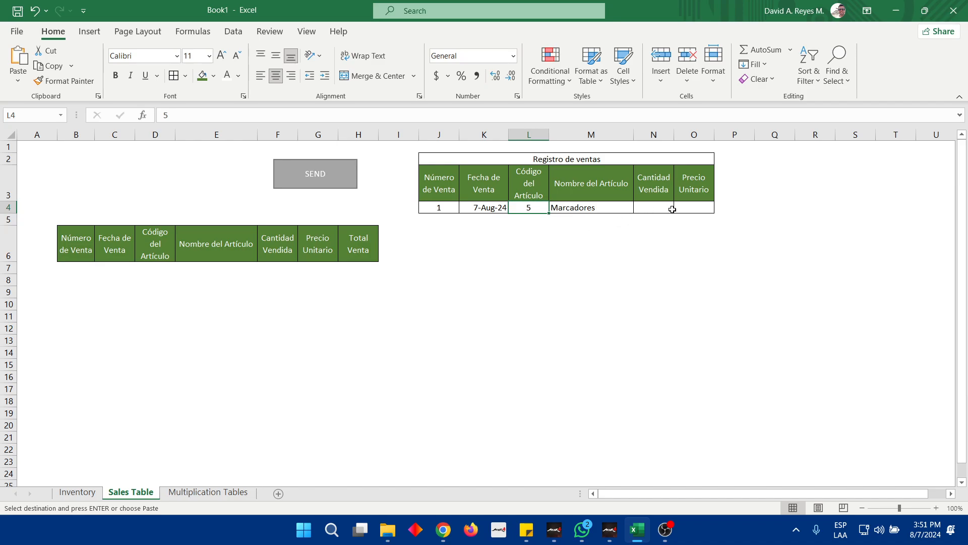
{"action": "left_click", "coordinate": [695, 207]}
{"action": "key", "text": "ctrl+v"}
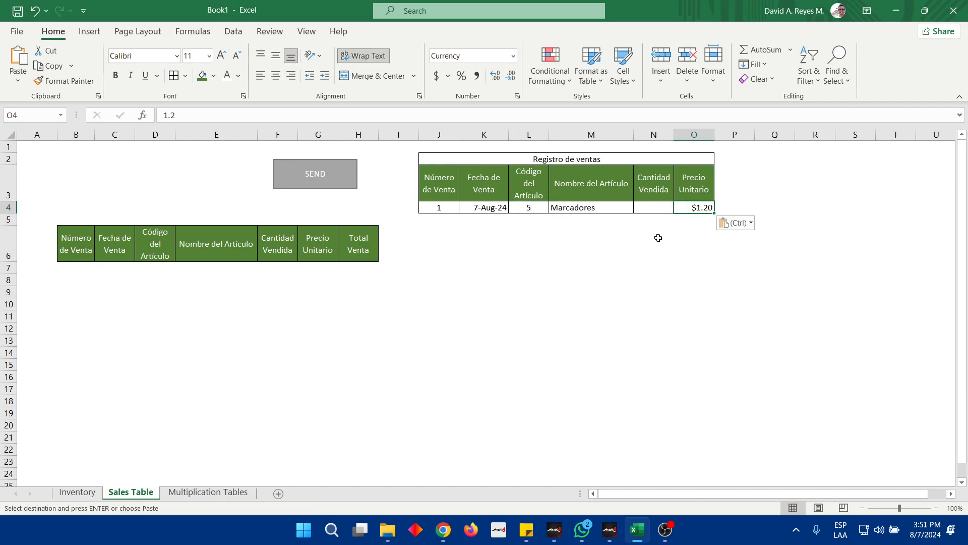
Set the Cantidad Vendida in N4 of the Registro de ventas row to 6
{"action": "left_click", "coordinate": [653, 204]}
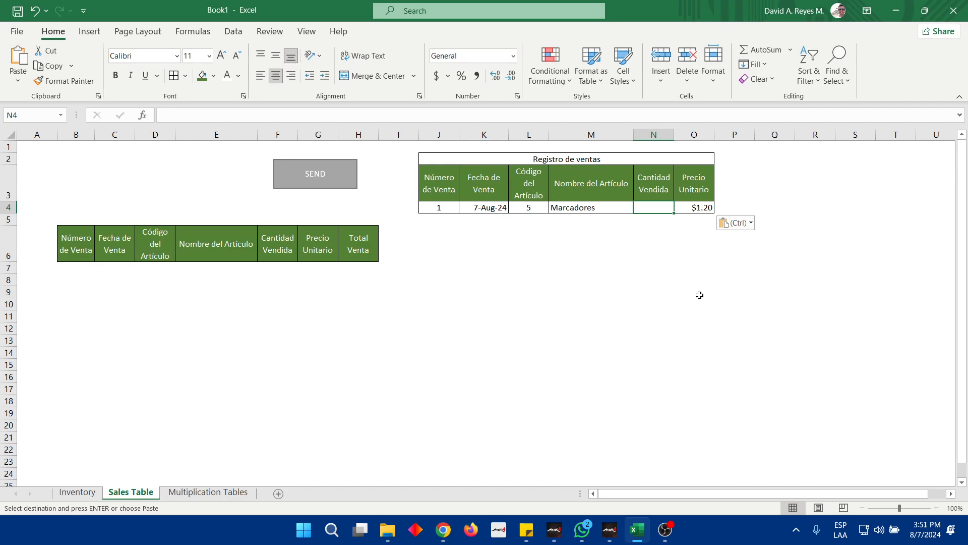
{"action": "type", "text": "6"}
{"action": "key", "text": "ctrl+Return"}
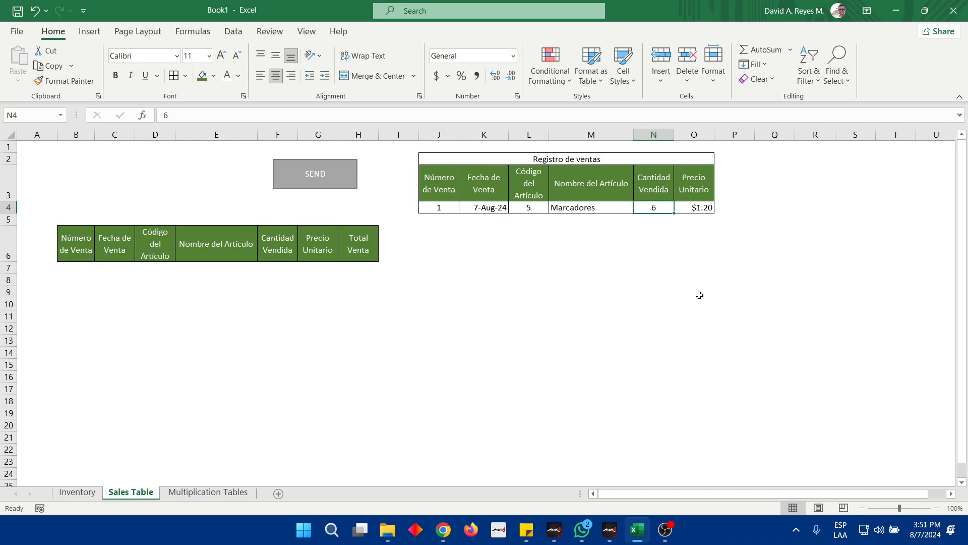
Clear the pasted unit price in O4 and the pasted article name in M4
{"action": "key", "text": "Right"}
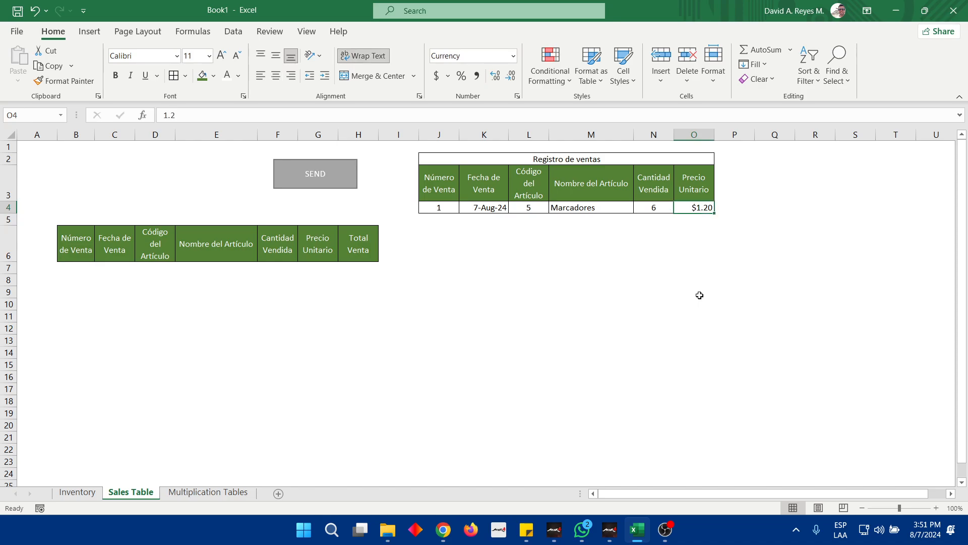
{"action": "key", "text": "Delete"}
{"action": "key", "text": "Left"}
{"action": "key", "text": "Left"}
{"action": "key", "text": "Delete"}
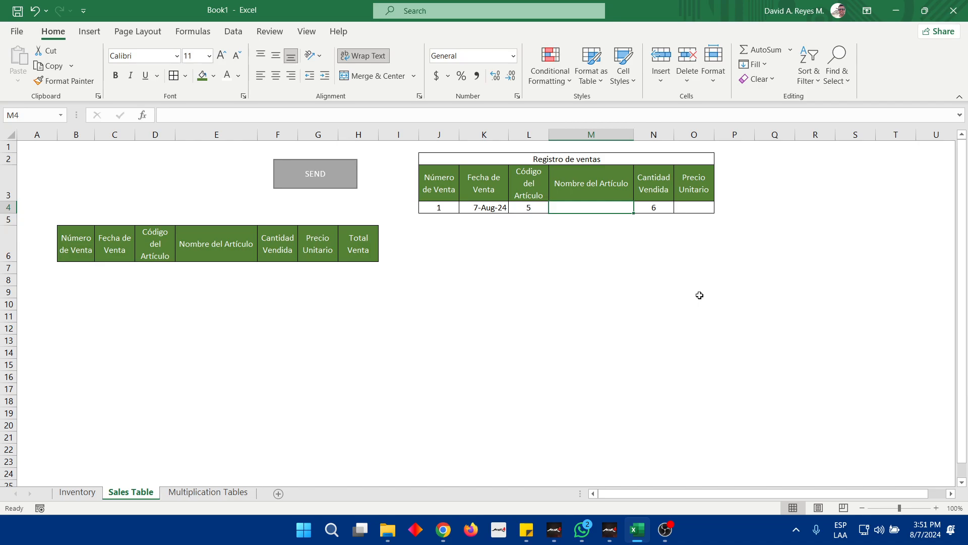
Start a VLOOKUP formula in M4 with the article code cell L4 as the lookup value
{"action": "type", "text": "="}
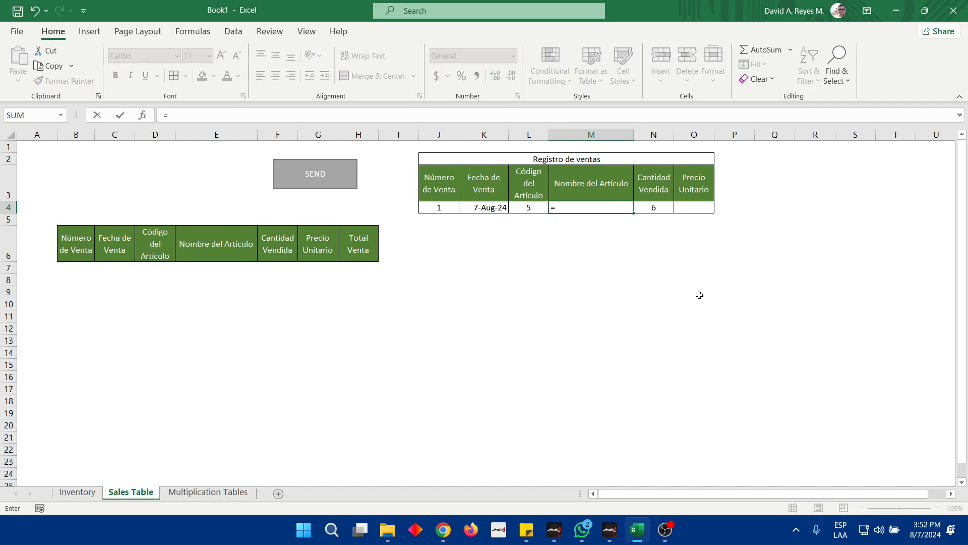
{"action": "type", "text": "vlo"}
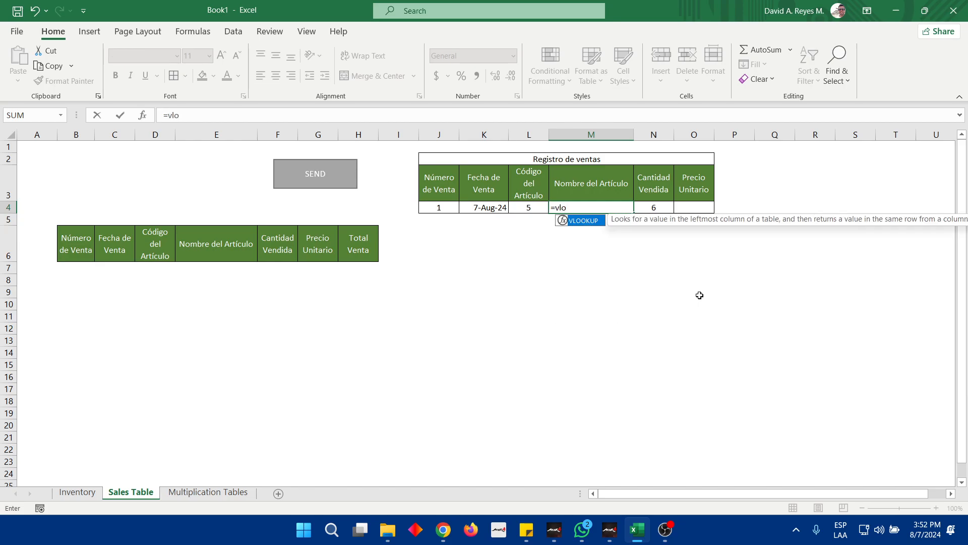
{"action": "key", "text": "Tab"}
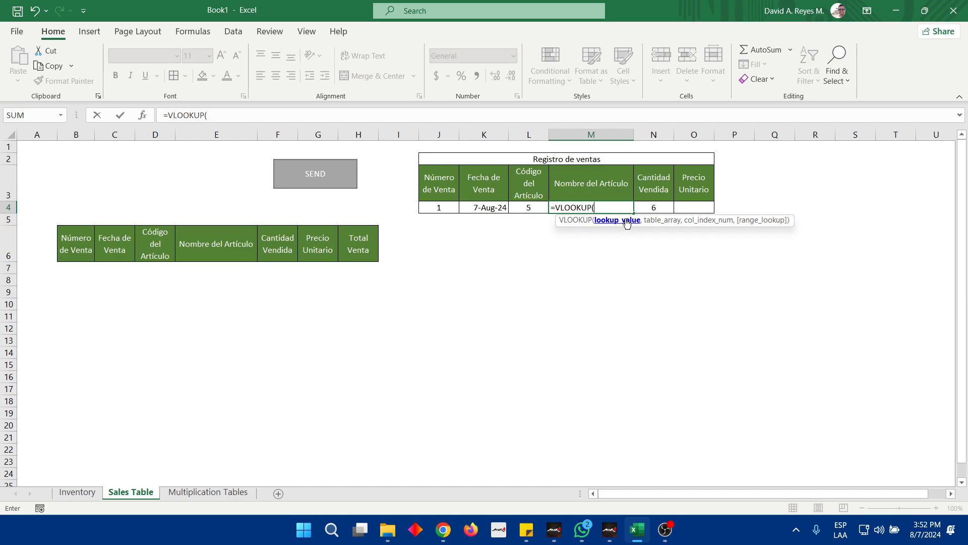
{"action": "type", "text": ")"}
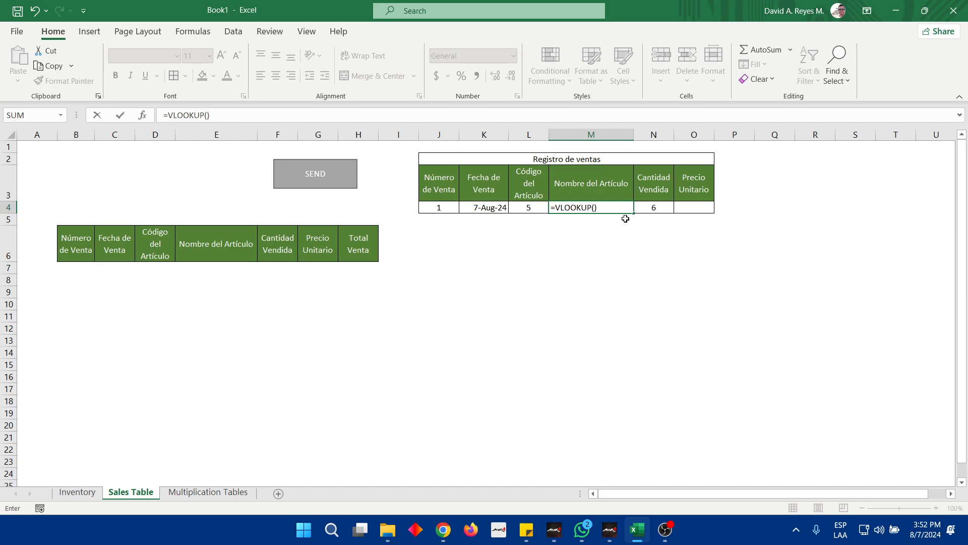
{"action": "key", "text": "BackSpace"}
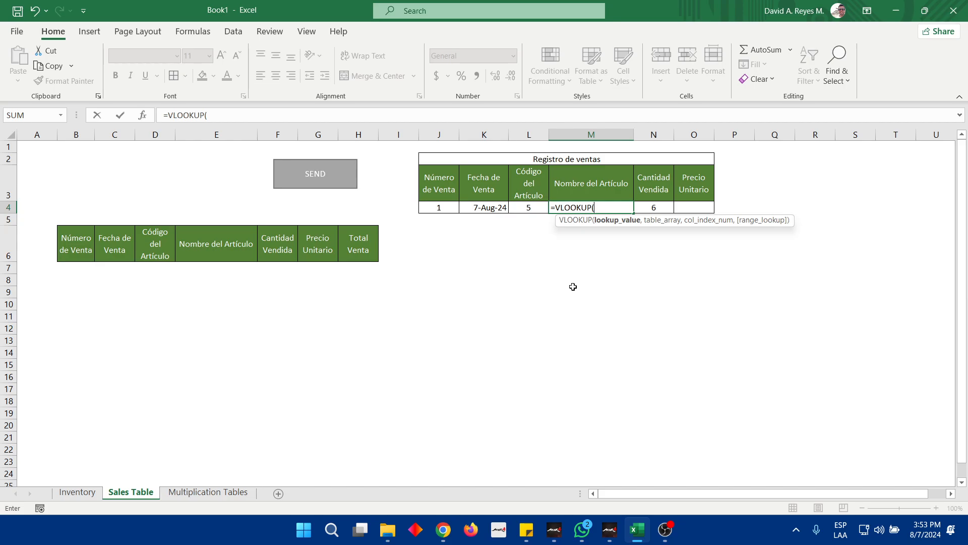
{"action": "left_click", "coordinate": [524, 207]}
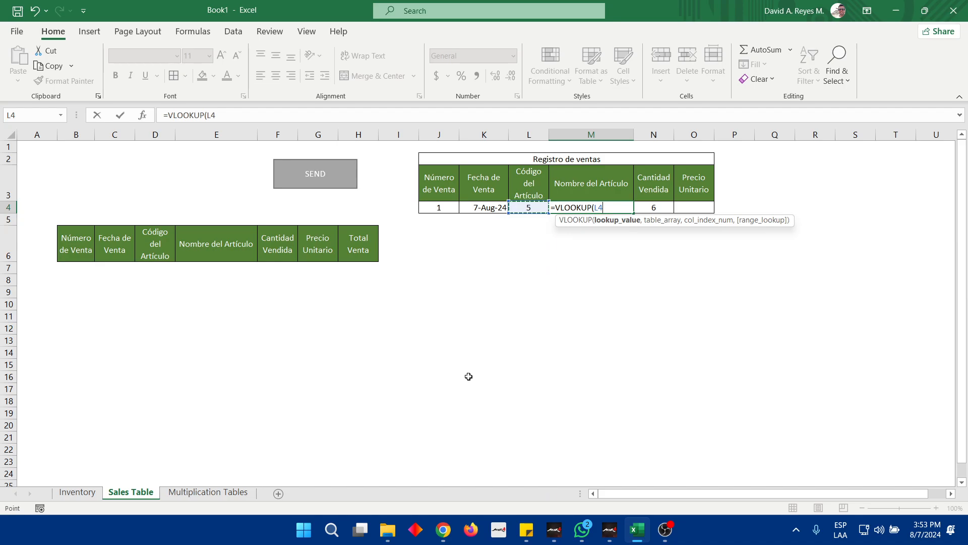
{"action": "type", "text": ","}
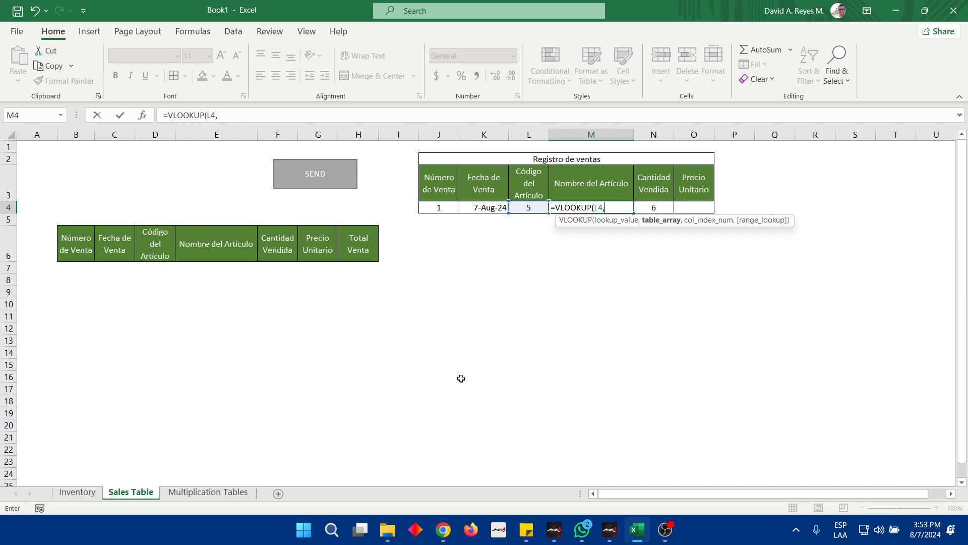
Give the M4 VLOOKUP the table array Inventory!B3:I22 and column index 2
{"action": "left_click", "coordinate": [77, 493]}
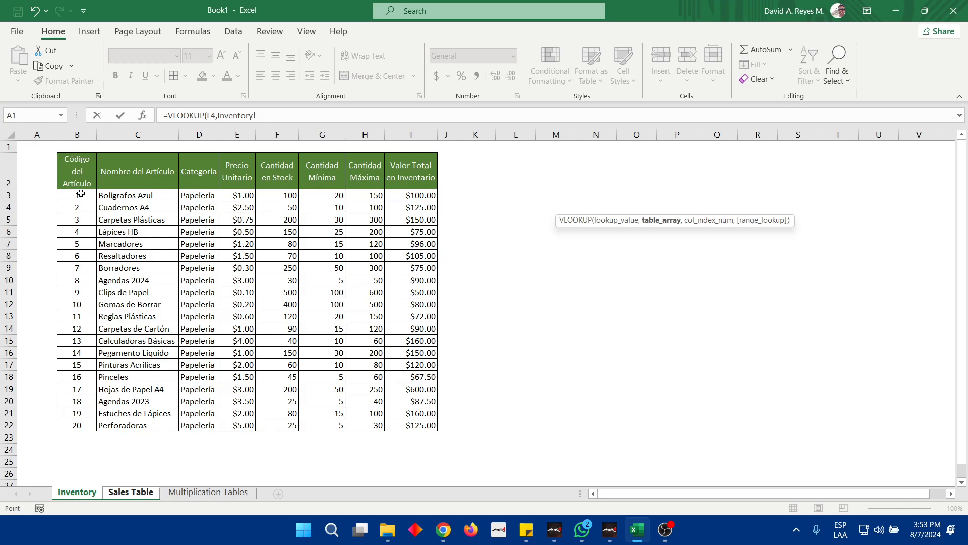
{"action": "left_click_drag", "start_coordinate": [70, 195], "coordinate": [414, 425]}
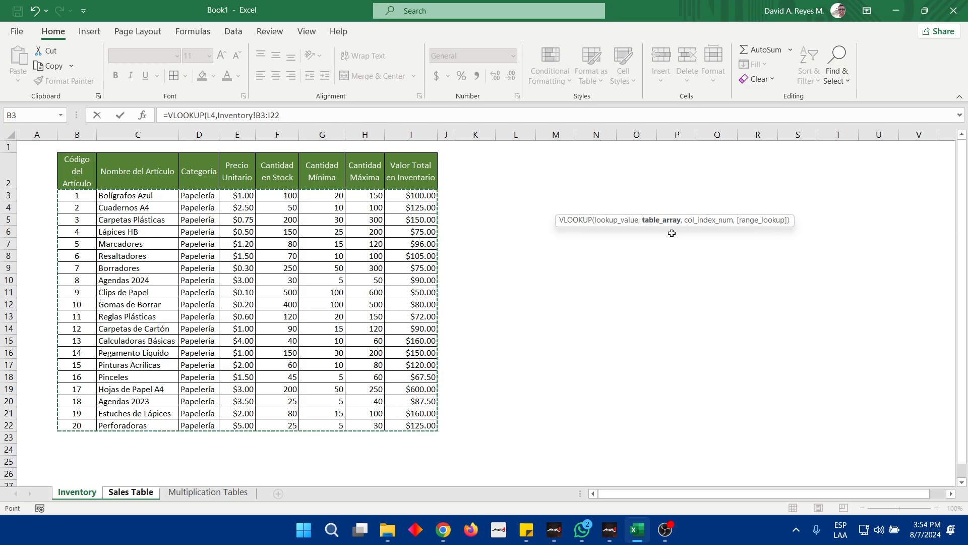
{"action": "type", "text": ","}
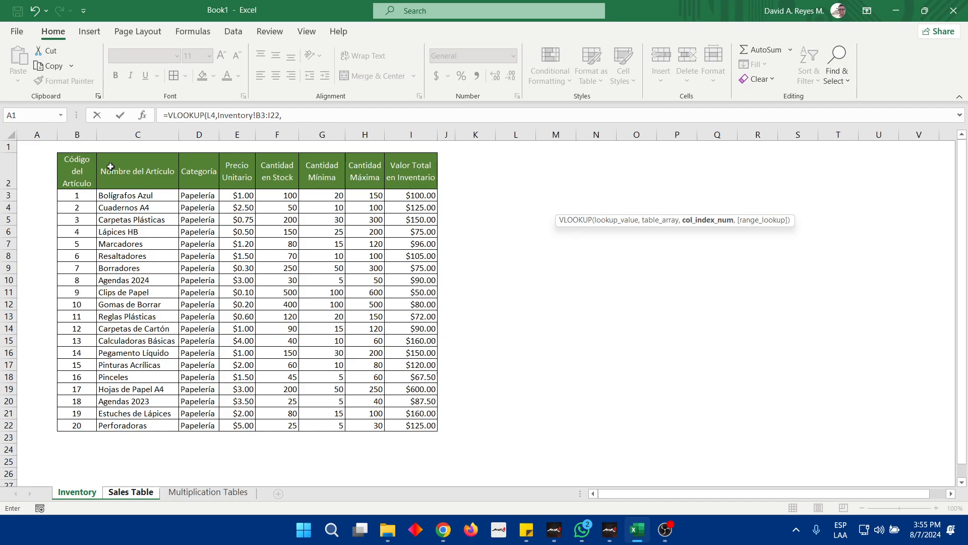
{"action": "left_click", "coordinate": [318, 114]}
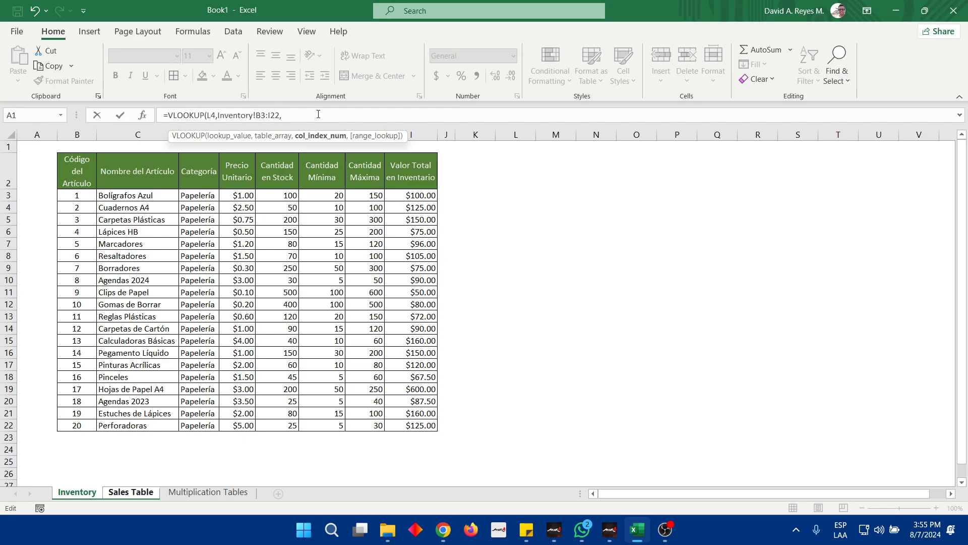
{"action": "type", "text": "2,"}
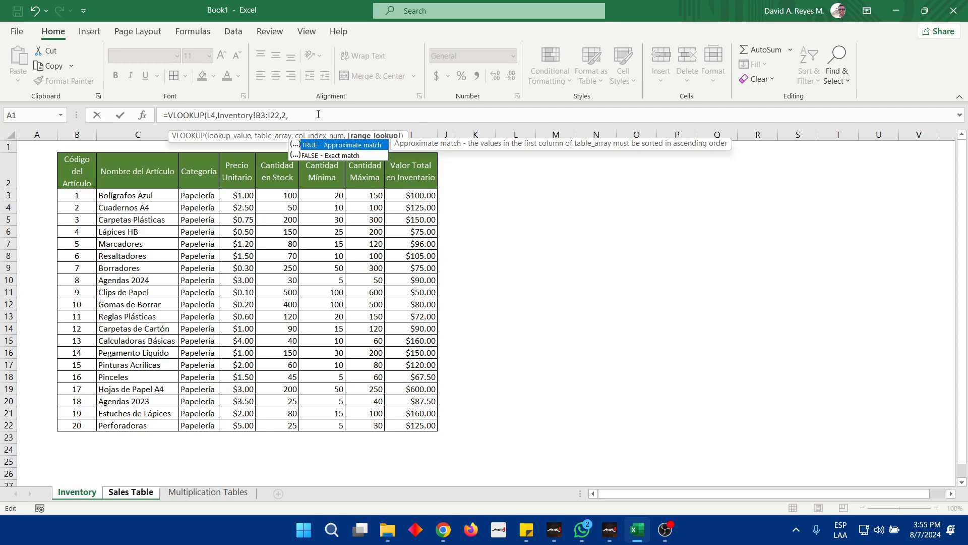
Set the M4 VLOOKUP to FALSE - Exact match and complete the formula as =VLOOKUP(L4,Inventory!B3:I22,2,FALSE)
{"action": "key", "text": "Down"}
{"action": "key", "text": "Up"}
{"action": "key", "text": "Down"}
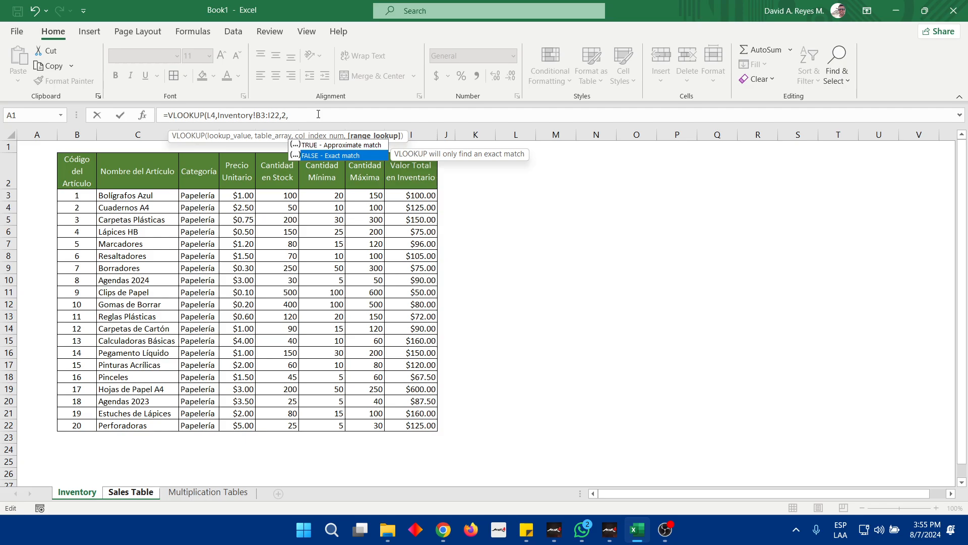
{"action": "key", "text": "Tab"}
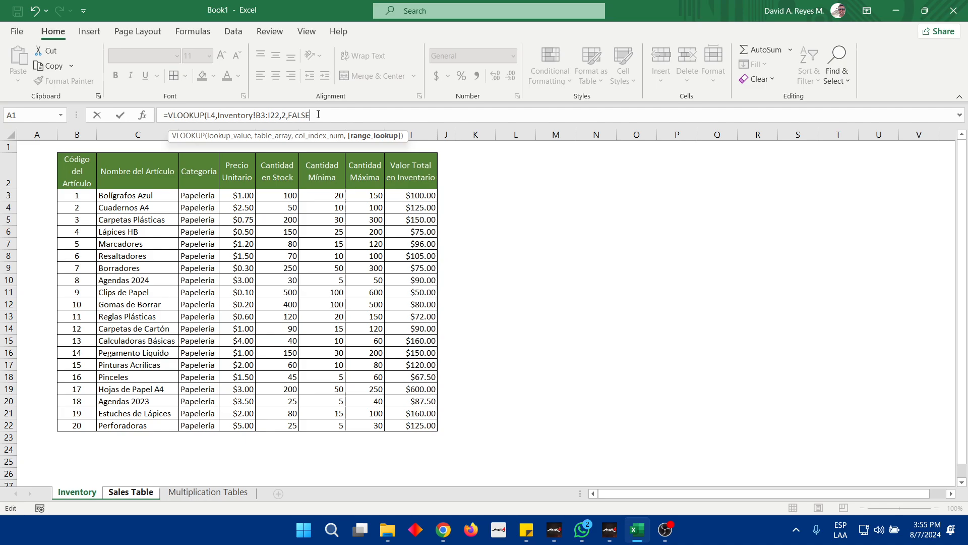
{"action": "type", "text": ")"}
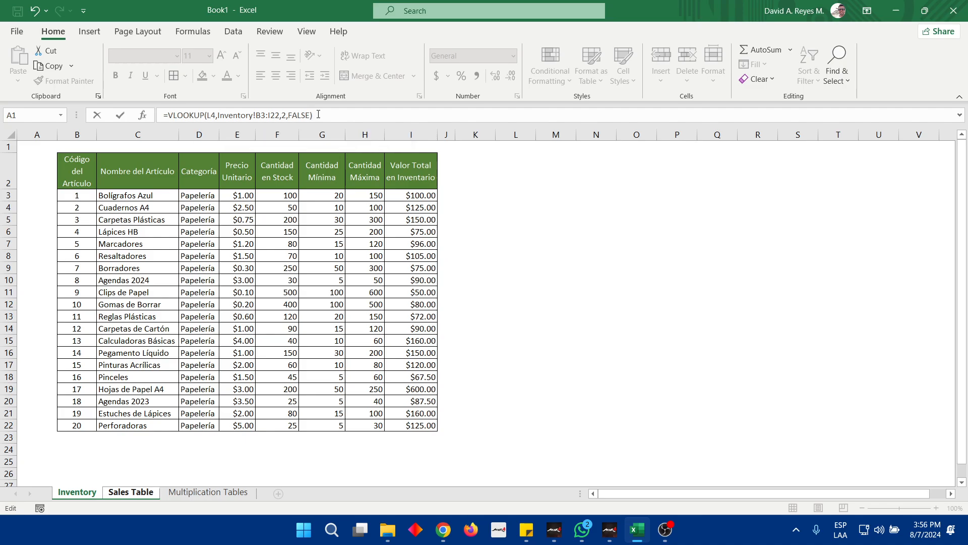
{"action": "key", "text": "Return"}
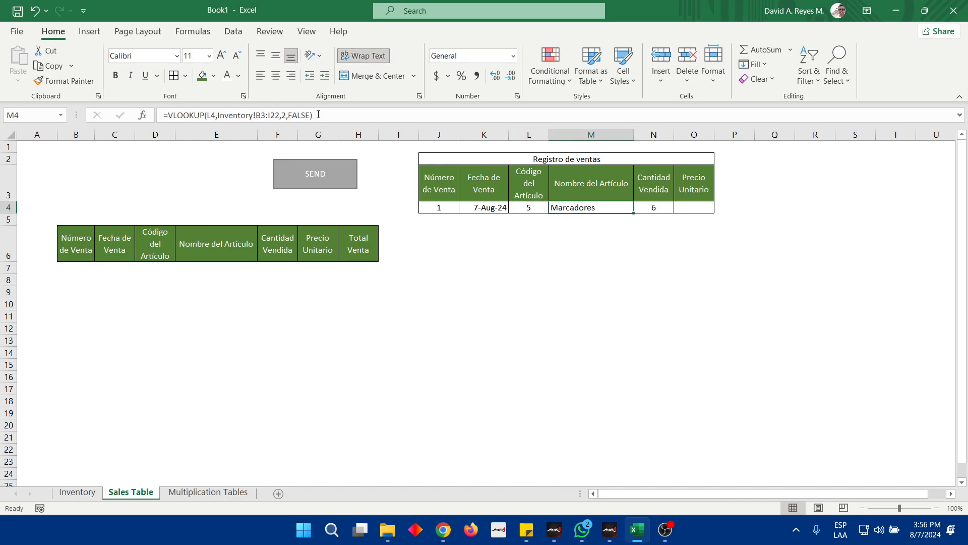
Test the article name lookup by setting the Código del Artículo in L4 to 18, 1, 2 and finally 3
{"action": "key", "text": "Left"}
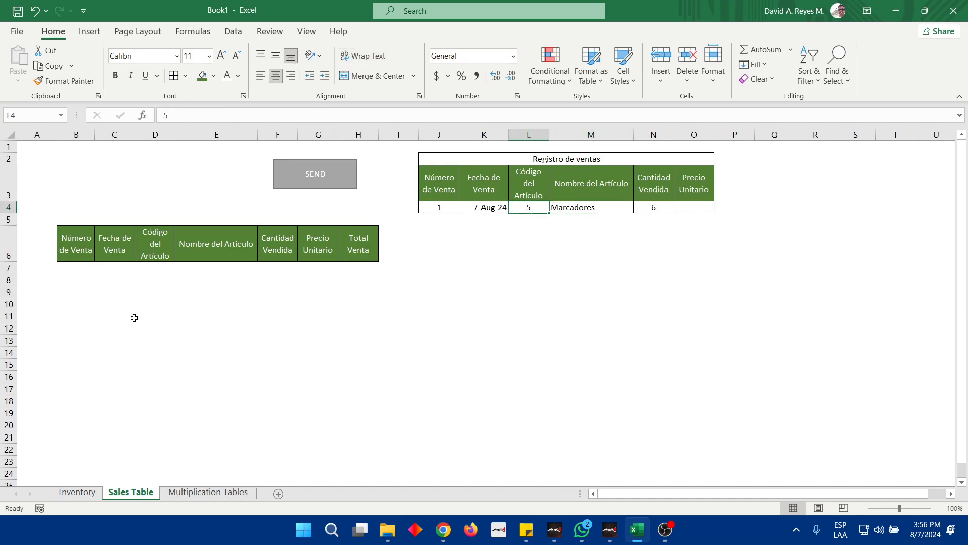
{"action": "left_click", "coordinate": [79, 491]}
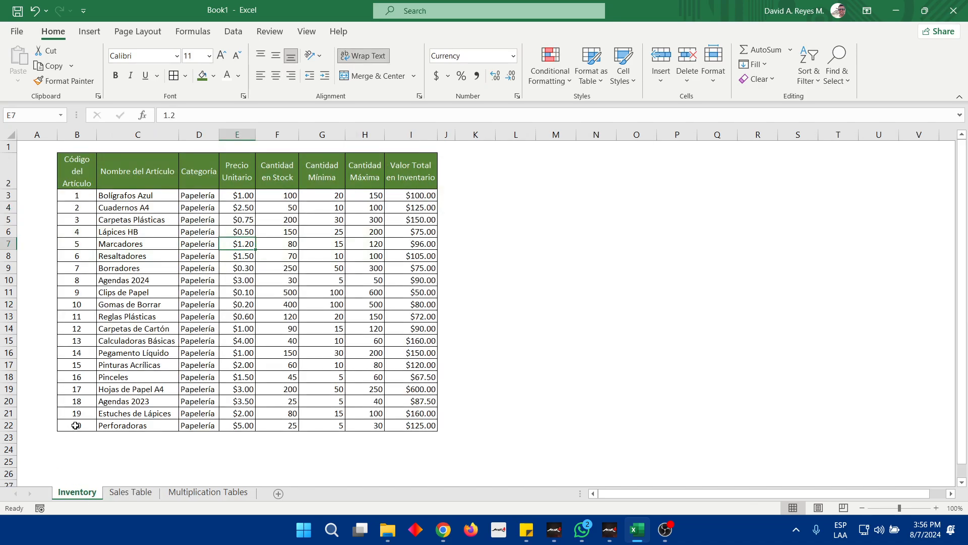
{"action": "left_click", "coordinate": [131, 491]}
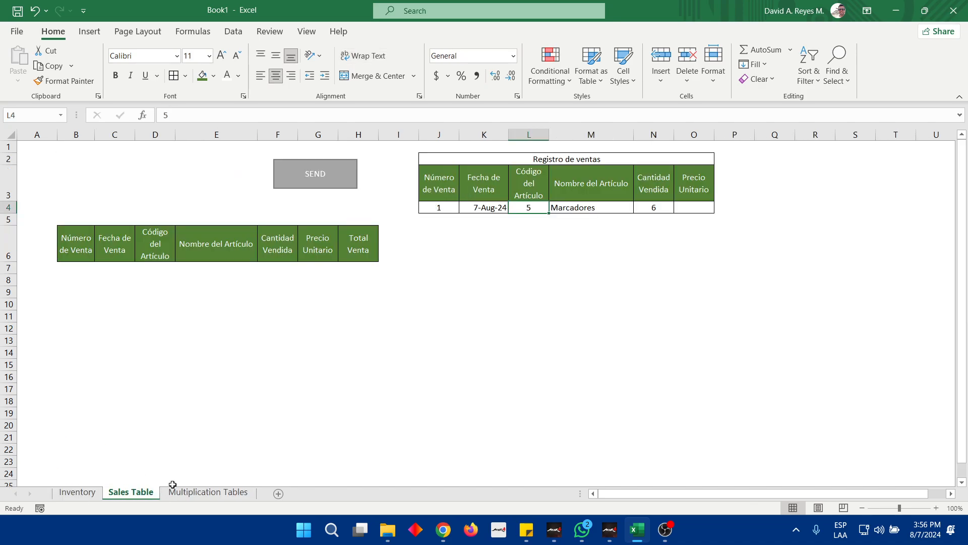
{"action": "type", "text": "18"}
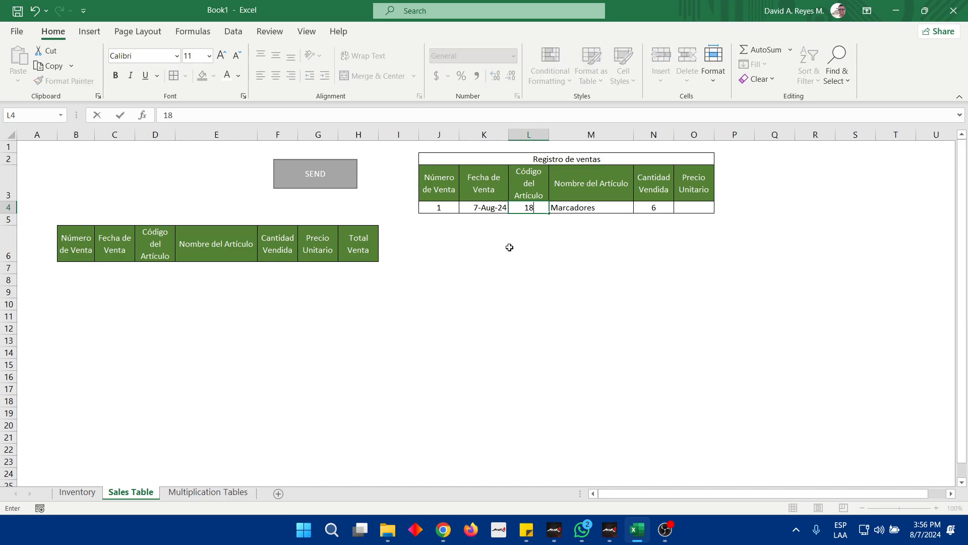
{"action": "key", "text": "Tab"}
{"action": "key", "text": "Left"}
{"action": "type", "text": "1"}
{"action": "key", "text": "Tab"}
{"action": "key", "text": "Left"}
{"action": "type", "text": "2"}
{"action": "key", "text": "Tab"}
{"action": "key", "text": "Left"}
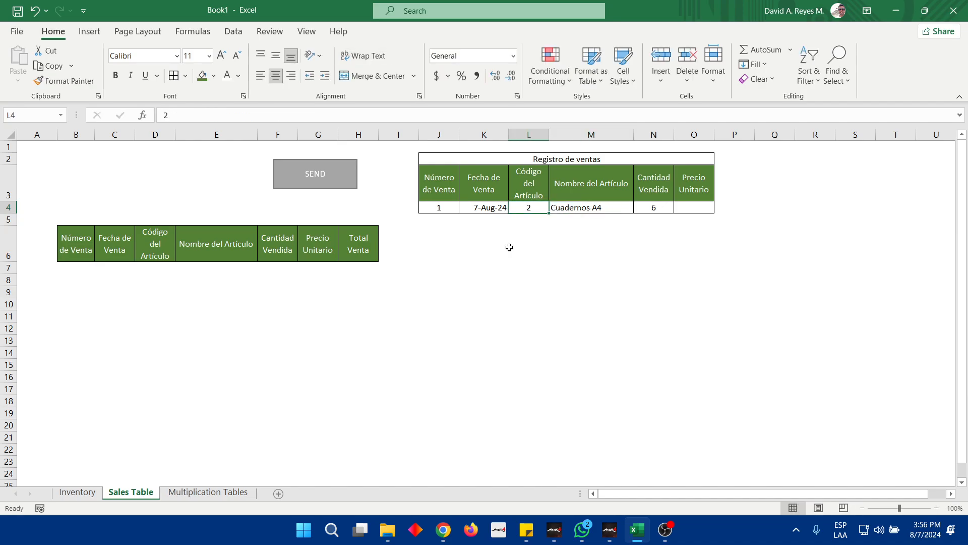
{"action": "type", "text": "3"}
{"action": "key", "text": "Tab"}
{"action": "key", "text": "Left"}
Start a VLOOKUP formula in the Precio Unitario cell O4 with the article code cell L4 as the lookup value
{"action": "key", "text": "Right"}
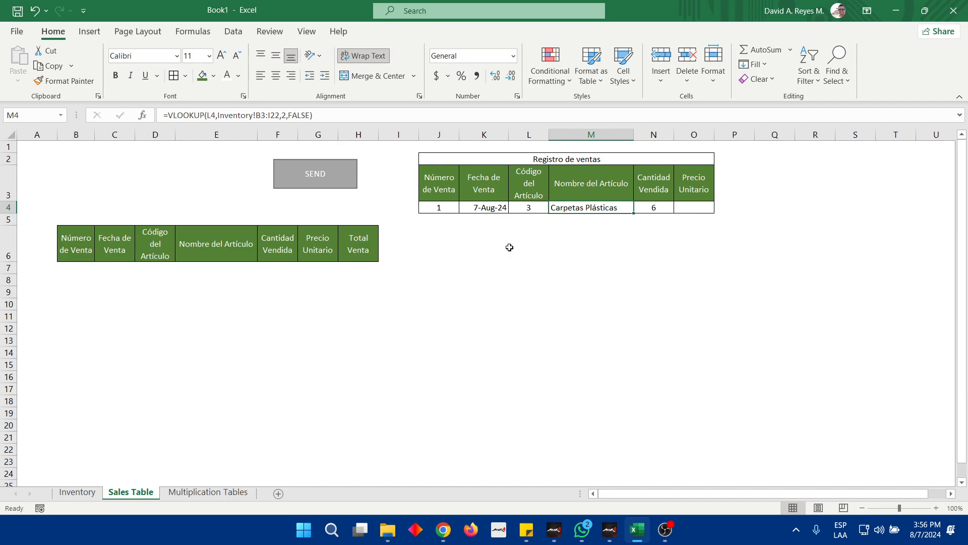
{"action": "key", "text": "Right"}
{"action": "key", "text": "Right"}
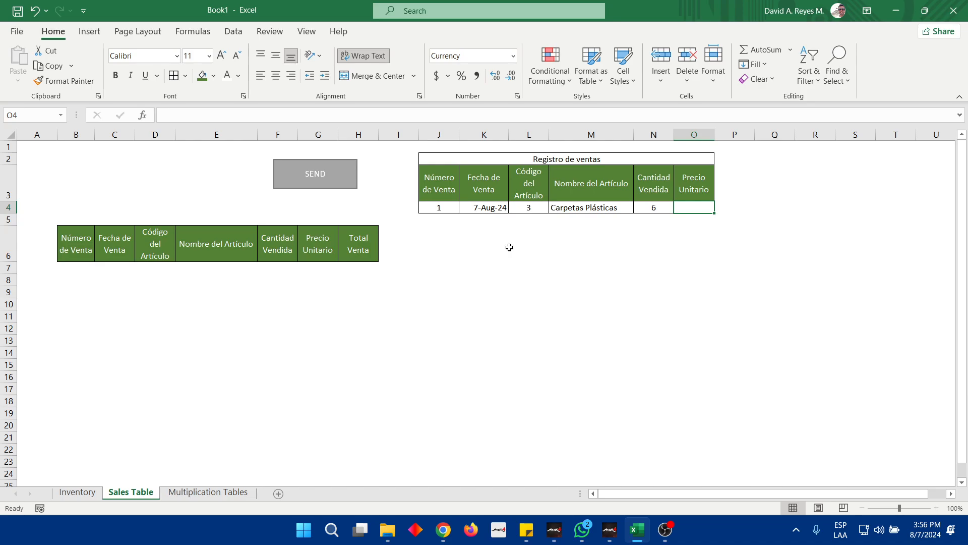
{"action": "type", "text": "="}
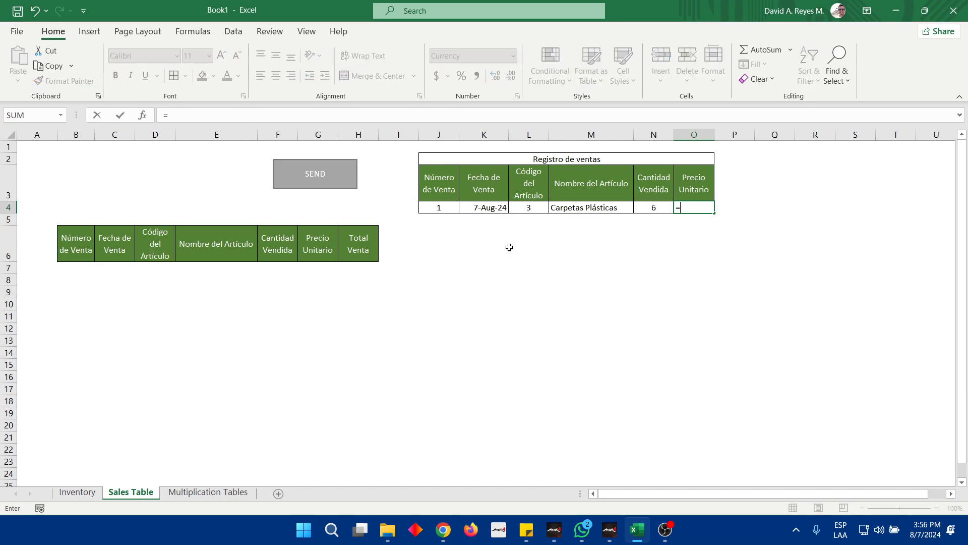
{"action": "type", "text": "vlo"}
{"action": "key", "text": "Tab"}
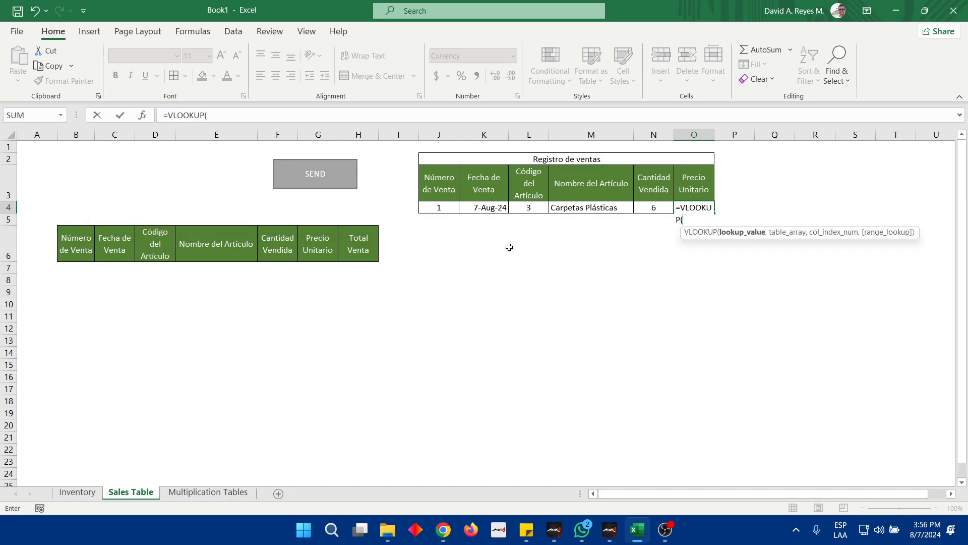
{"action": "left_click", "coordinate": [527, 208]}
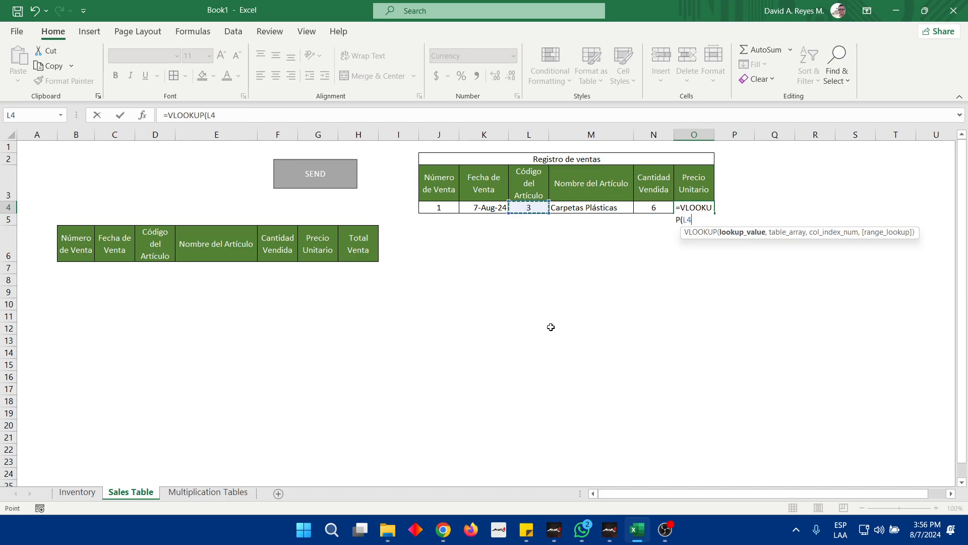
{"action": "type", "text": ","}
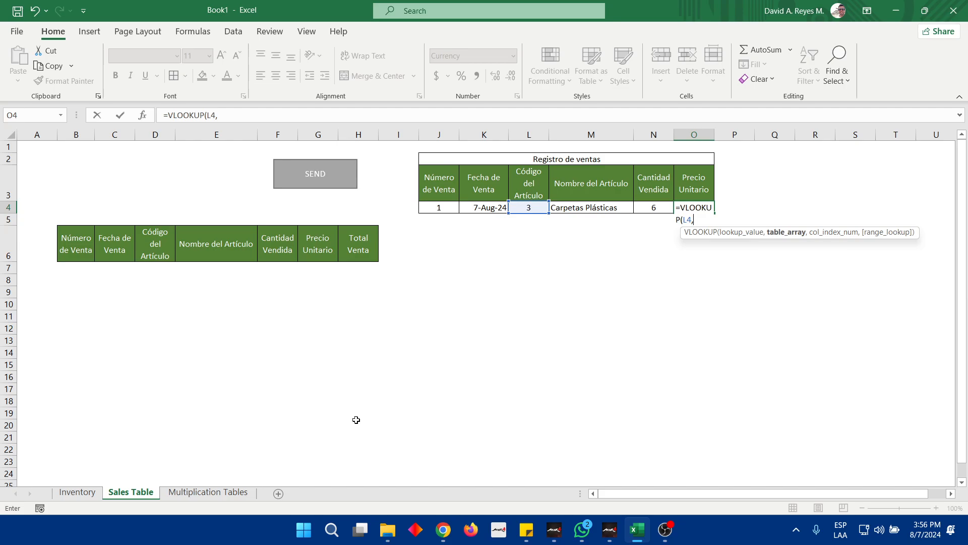
Complete the O4 VLOOKUP with table array Inventory!B3:I22, column index 4 and FALSE for an exact match
{"action": "left_click", "coordinate": [78, 491]}
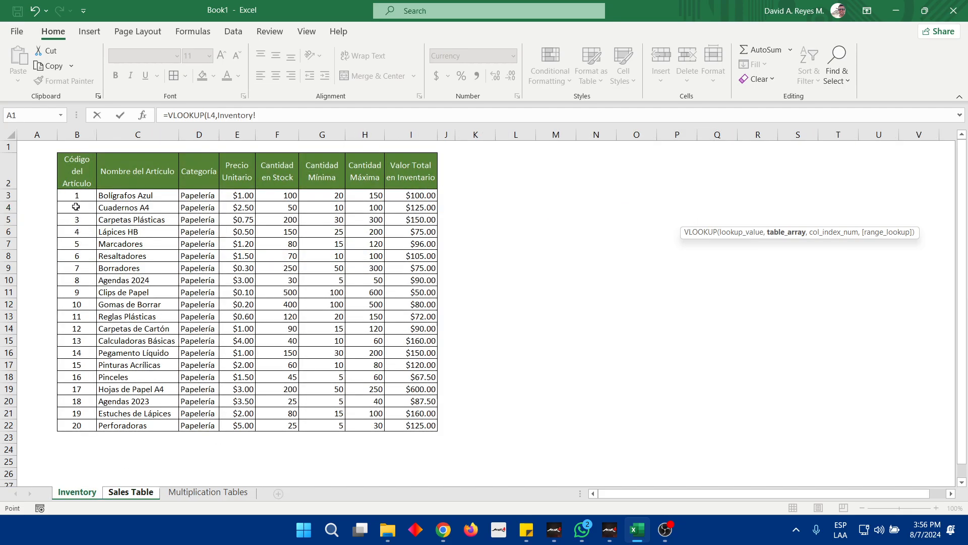
{"action": "left_click_drag", "start_coordinate": [79, 194], "coordinate": [398, 425]}
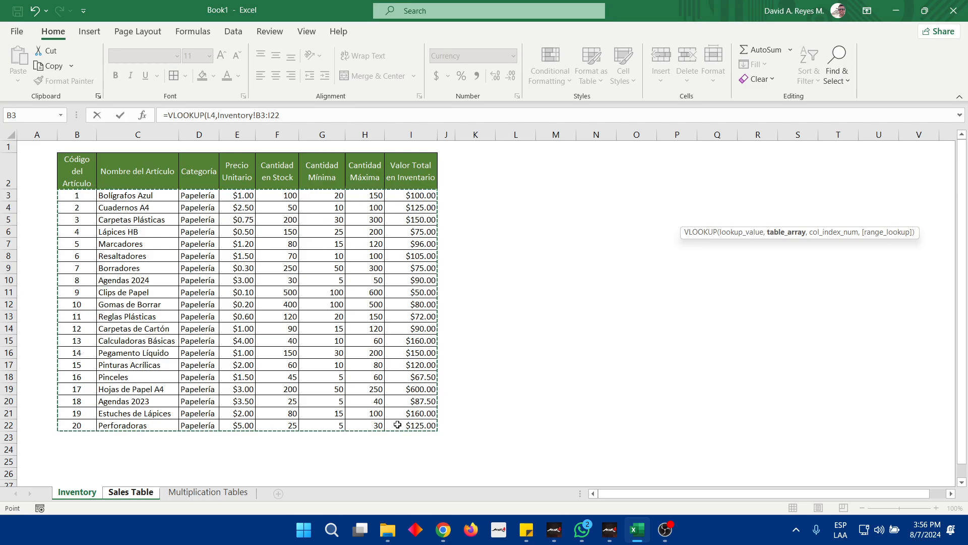
{"action": "type", "text": ",4"}
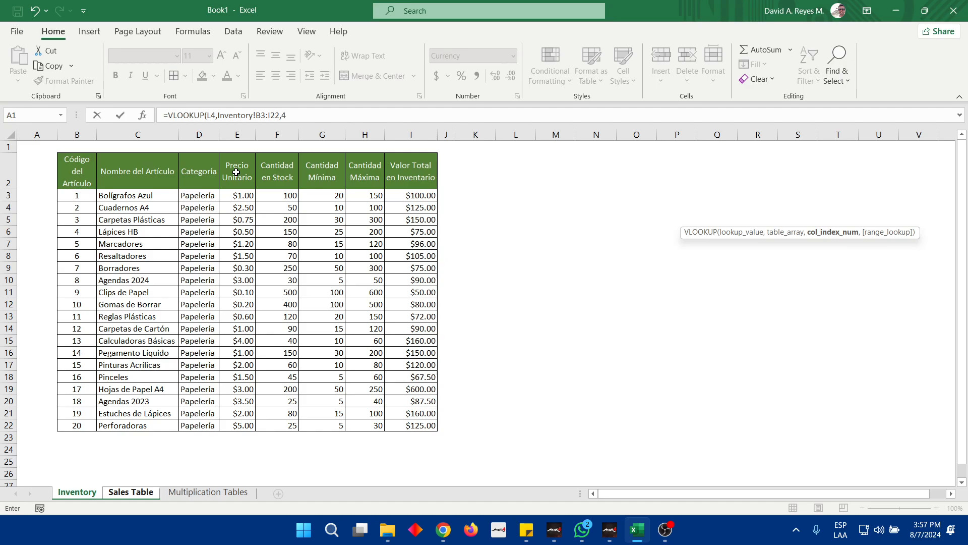
{"action": "type", "text": ","}
{"action": "key", "text": "Down"}
{"action": "key", "text": "Tab"}
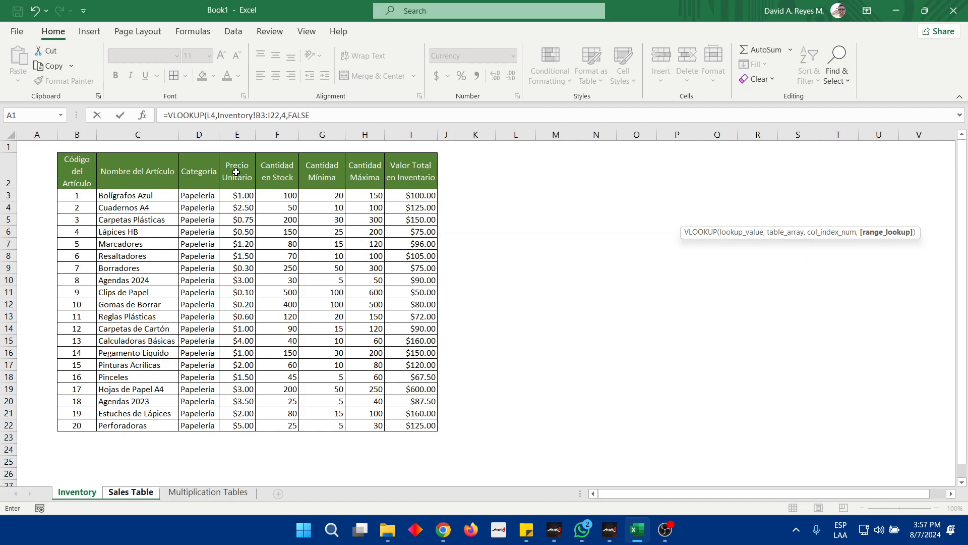
{"action": "key", "text": "Return"}
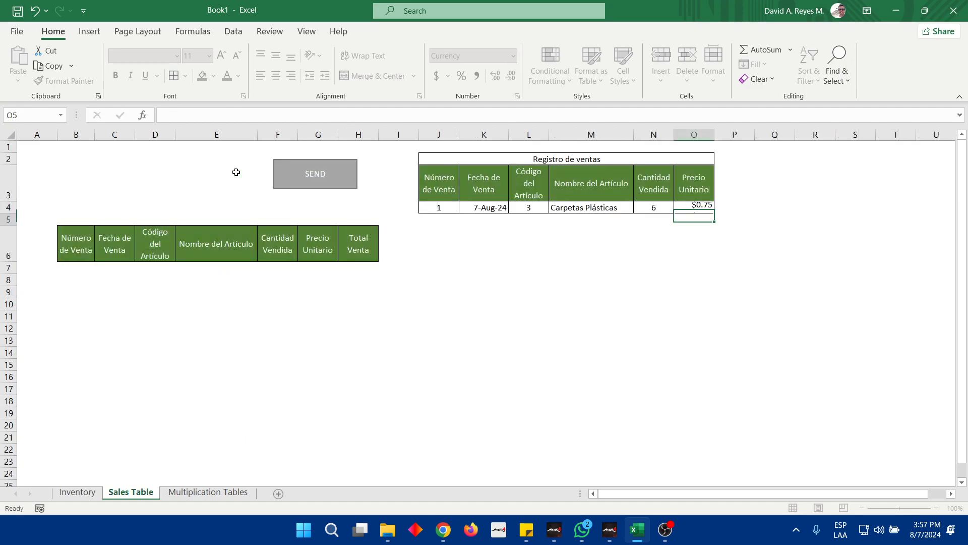
Test the article name and unit price lookups by setting the Código del Artículo in L4 to 4, 5, 6 and finally 7
{"action": "key", "text": "Up"}
{"action": "key", "text": "Left"}
{"action": "key", "text": "Left"}
{"action": "key", "text": "Left"}
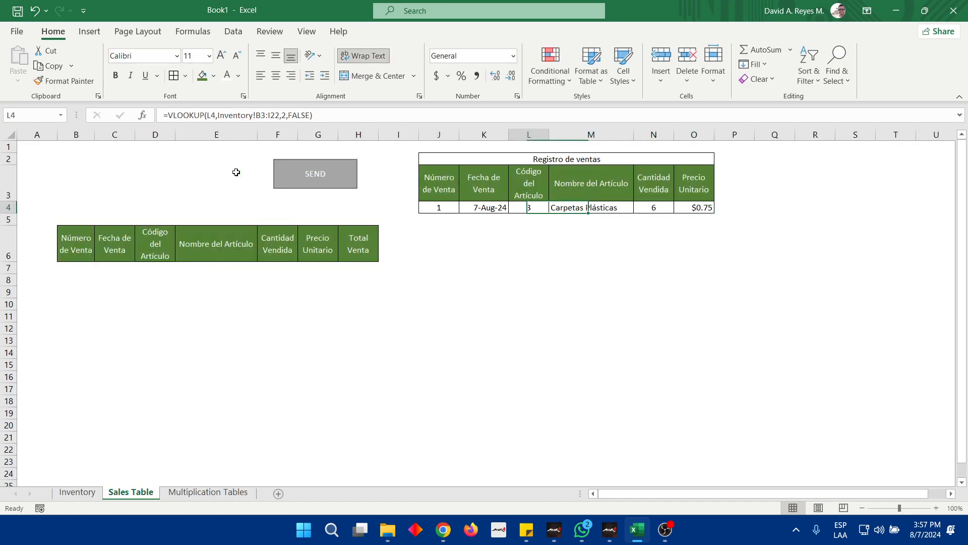
{"action": "type", "text": "5"}
{"action": "key", "text": "Return"}
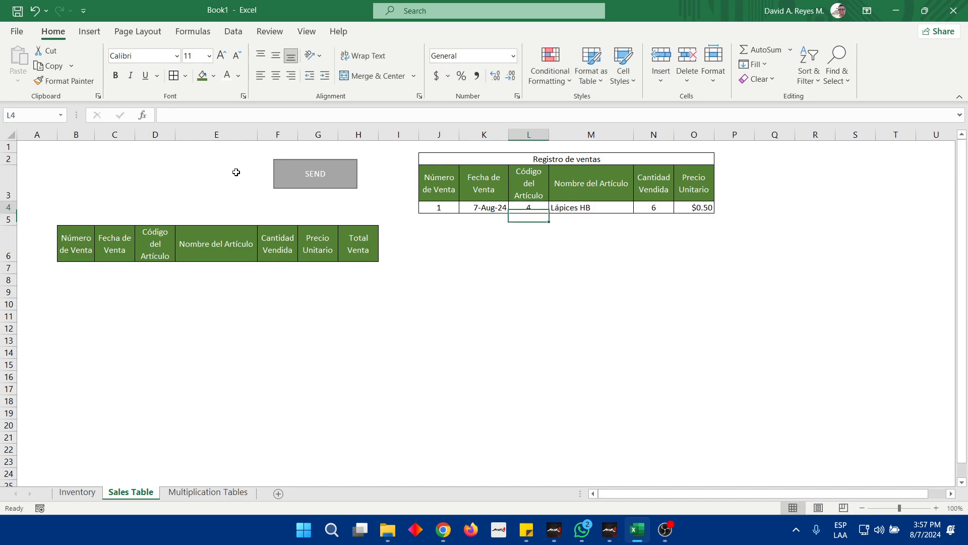
{"action": "type", "text": "6"}
{"action": "key", "text": "Return"}
{"action": "key", "text": "Up"}
{"action": "type", "text": "7"}
{"action": "key", "text": "Return"}
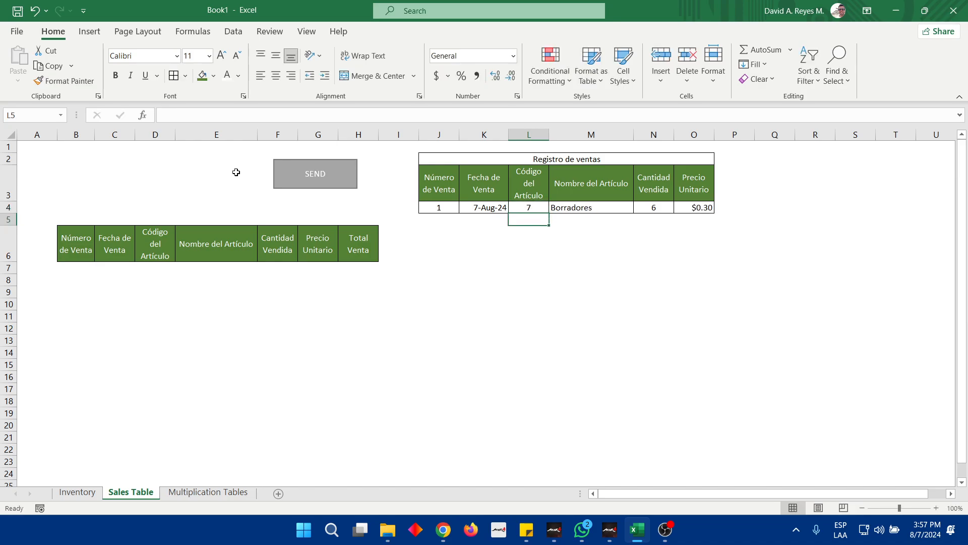
{"action": "key", "text": "Up"}
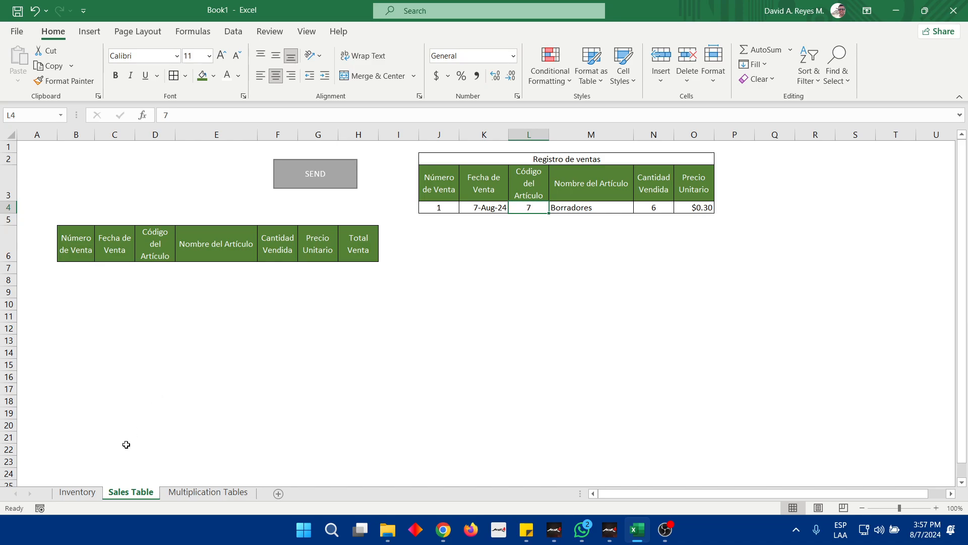
Examine how the Inventory sheet's article code and name columns relate to the code and name cells of the Registro de ventas row
{"action": "left_click", "coordinate": [81, 494]}
{"action": "left_click_drag", "start_coordinate": [77, 169], "coordinate": [81, 432]}
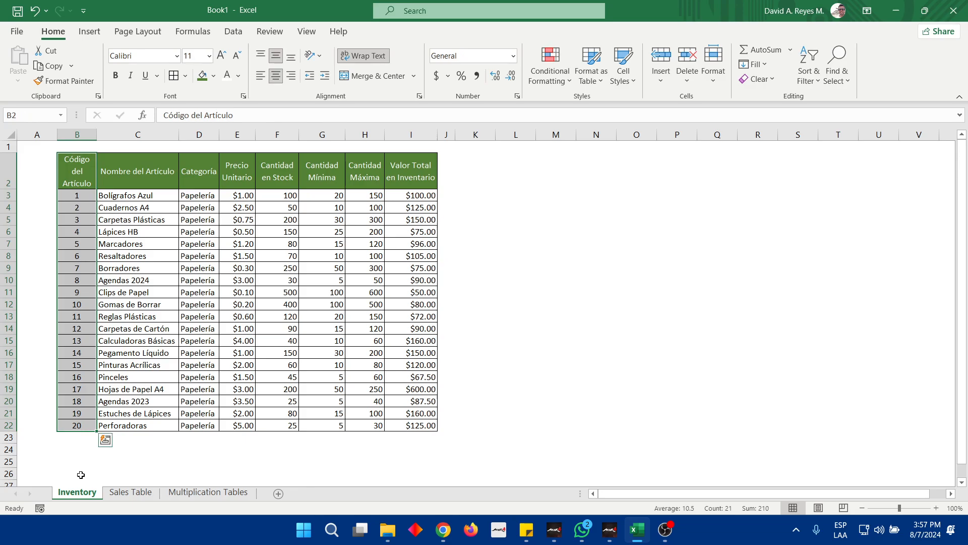
{"action": "left_click", "coordinate": [134, 494]}
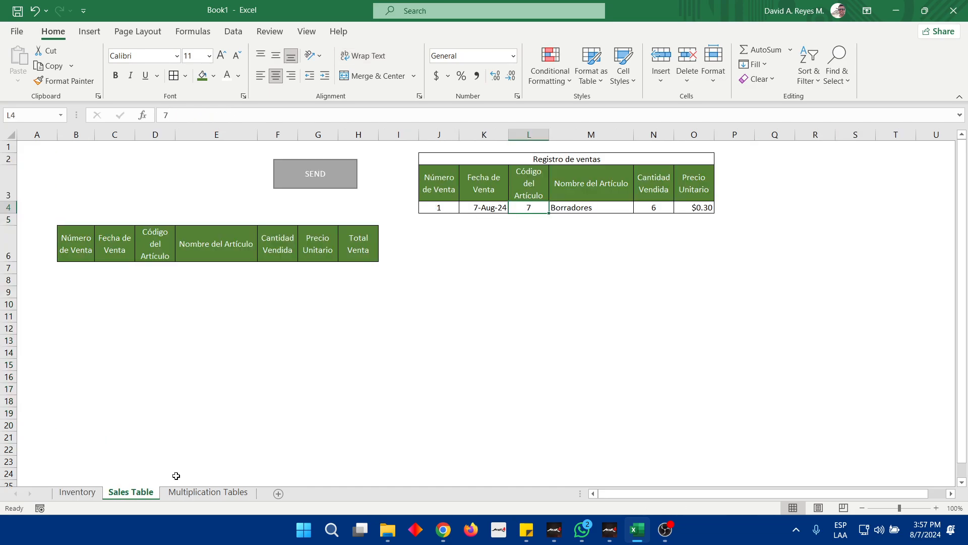
{"action": "left_click", "coordinate": [566, 206]}
{"action": "left_click", "coordinate": [531, 206]}
{"action": "left_click", "coordinate": [77, 492]}
{"action": "left_click", "coordinate": [143, 174]}
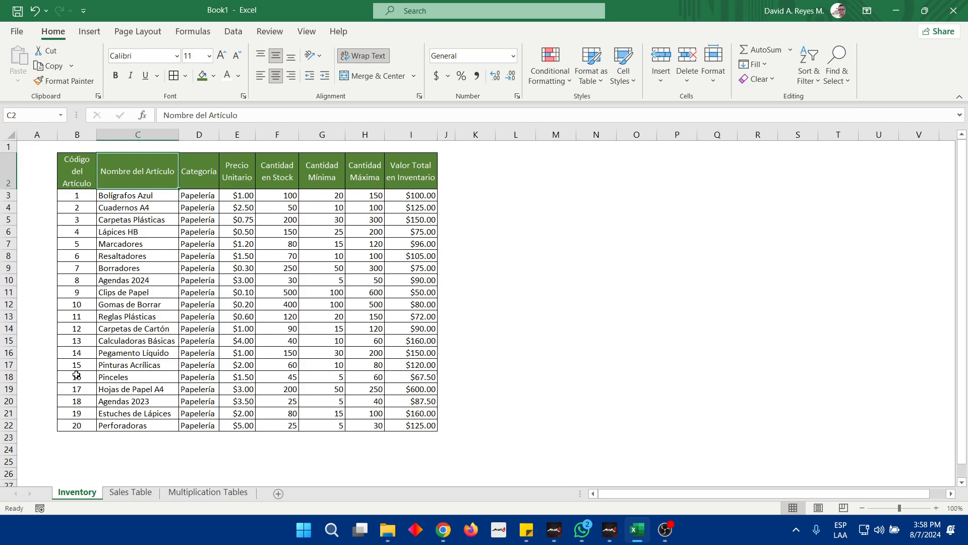
{"action": "left_click", "coordinate": [89, 183]}
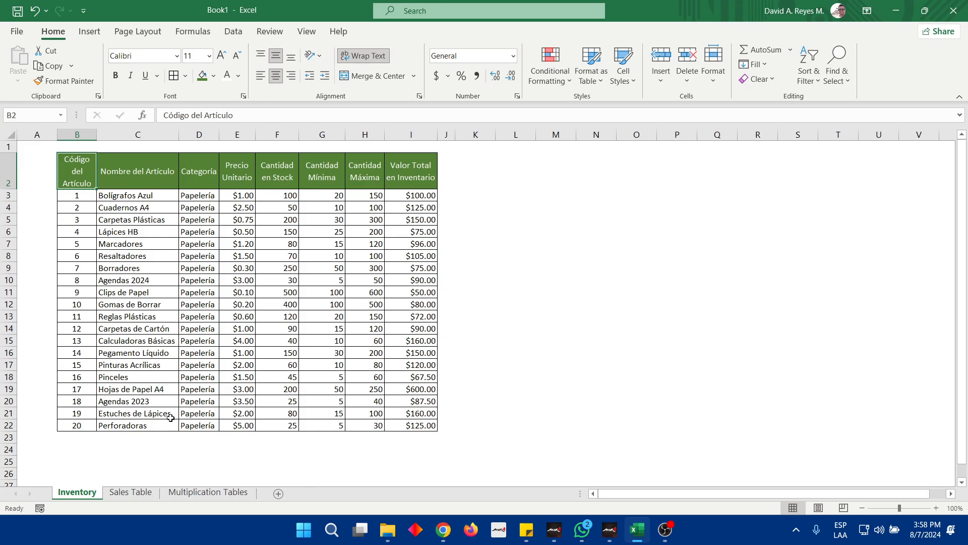
{"action": "left_click", "coordinate": [131, 495]}
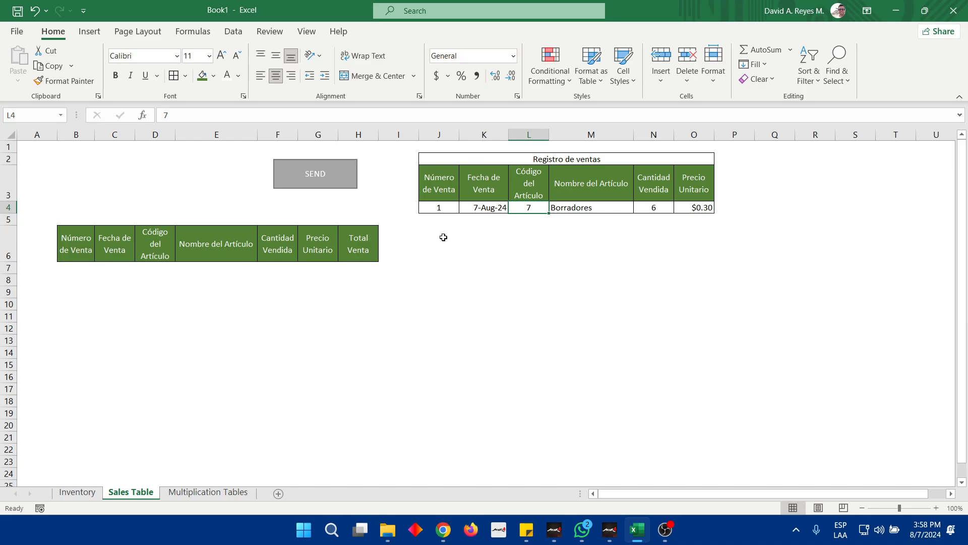
Start recording a macro named Sales with cell J4 selected, stored in This Workbook
{"action": "left_click", "coordinate": [440, 209]}
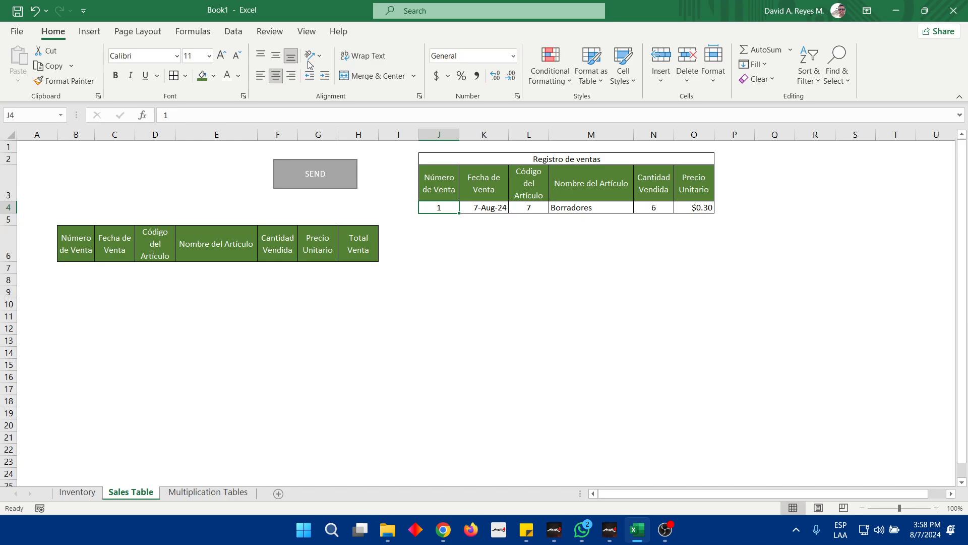
{"action": "left_click", "coordinate": [306, 32]}
{"action": "left_click", "coordinate": [647, 76]}
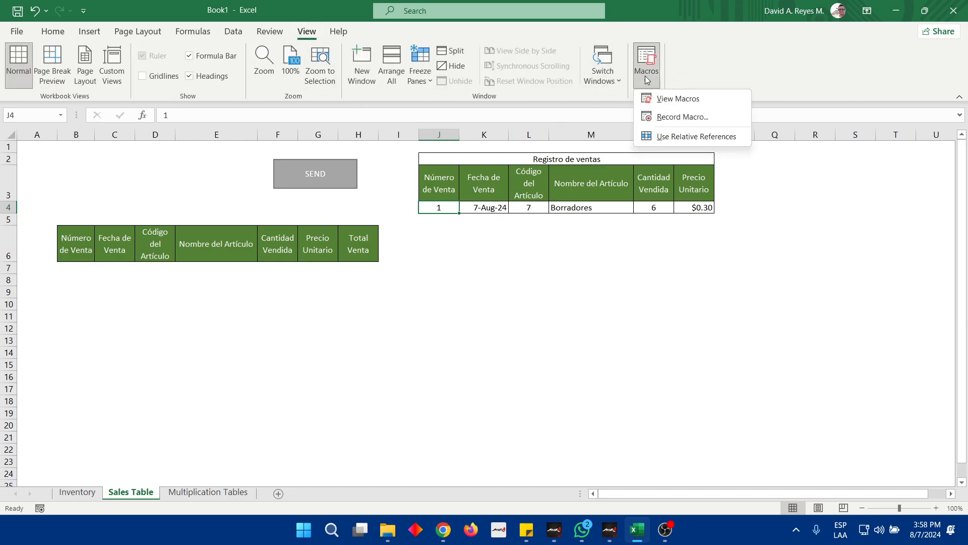
{"action": "left_click", "coordinate": [678, 119]}
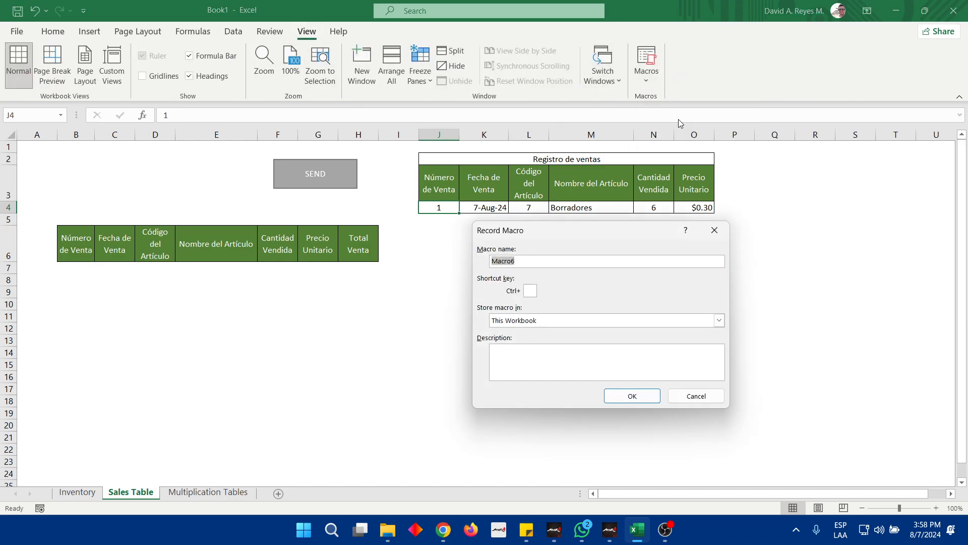
{"action": "type", "text": "Sales"}
{"action": "key", "text": "Return"}
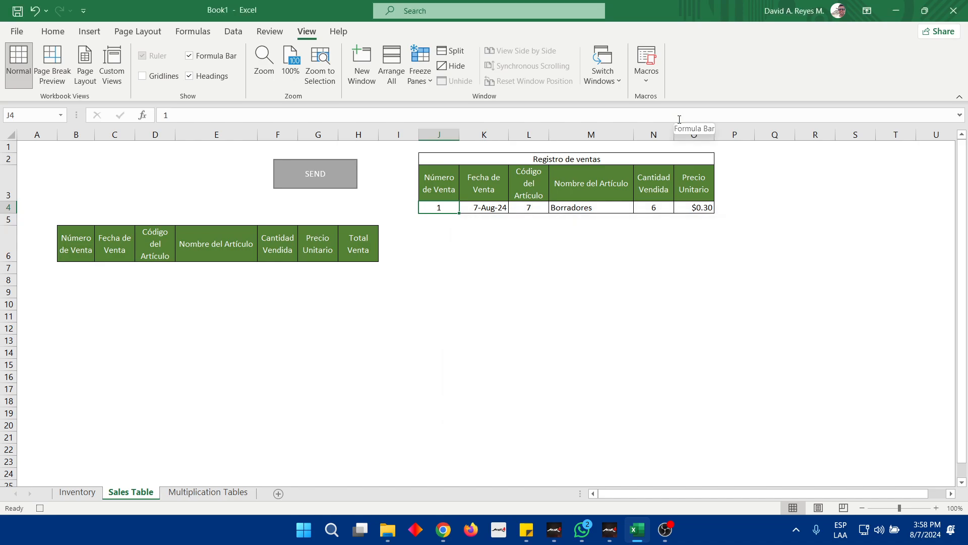
Insert a sheet row at row 7 directly beneath the sales table headers and select its cells B7:H7
{"action": "left_click_drag", "start_coordinate": [448, 206], "coordinate": [713, 204]}
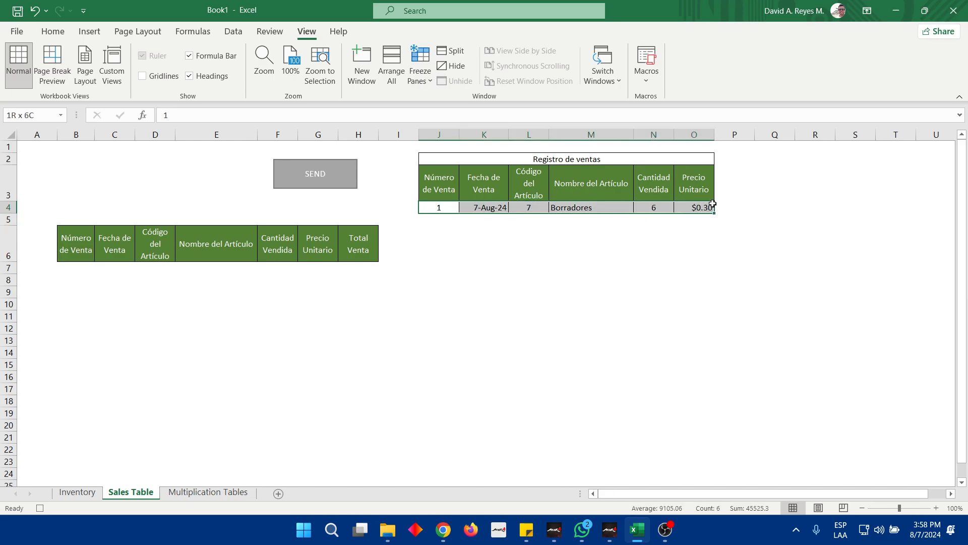
{"action": "left_click", "coordinate": [71, 267]}
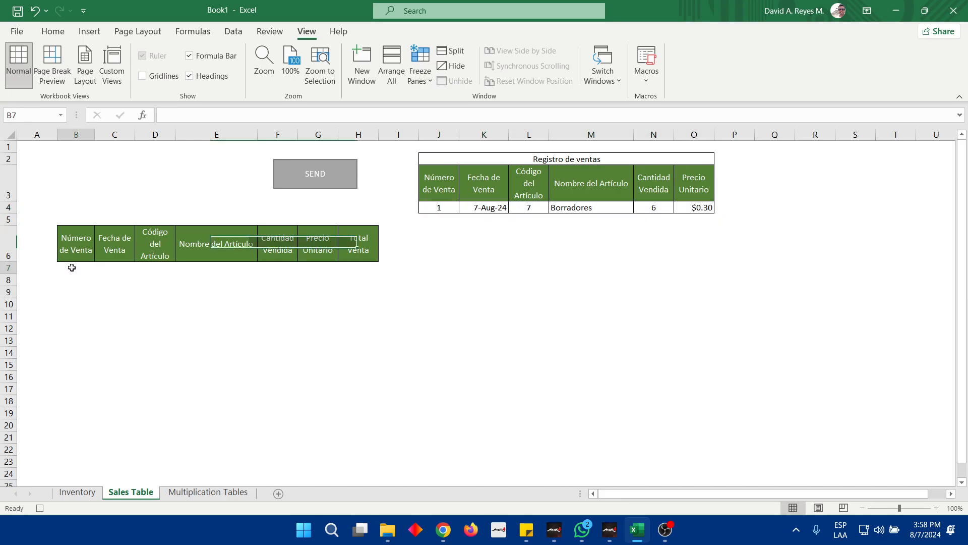
{"action": "left_click_drag", "start_coordinate": [72, 267], "coordinate": [375, 264]}
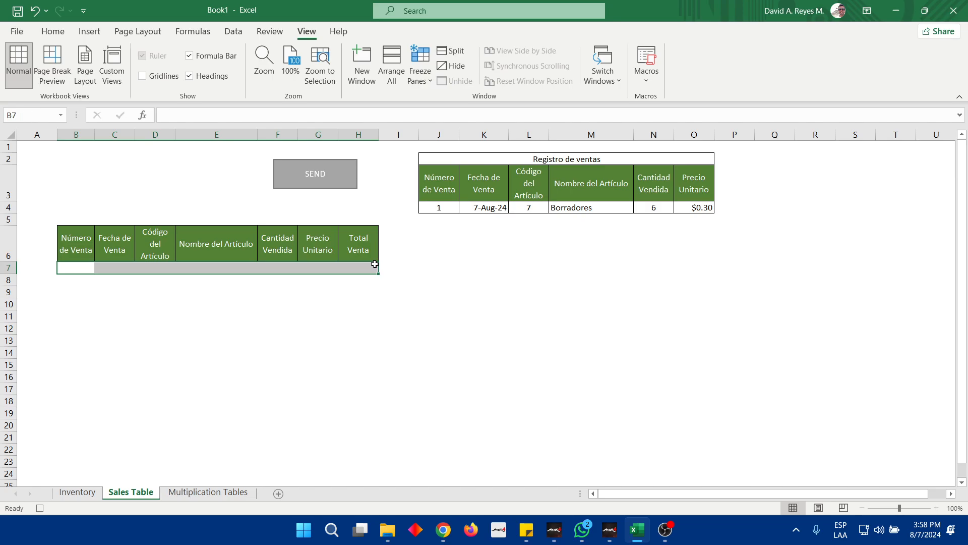
{"action": "left_click", "coordinate": [10, 267]}
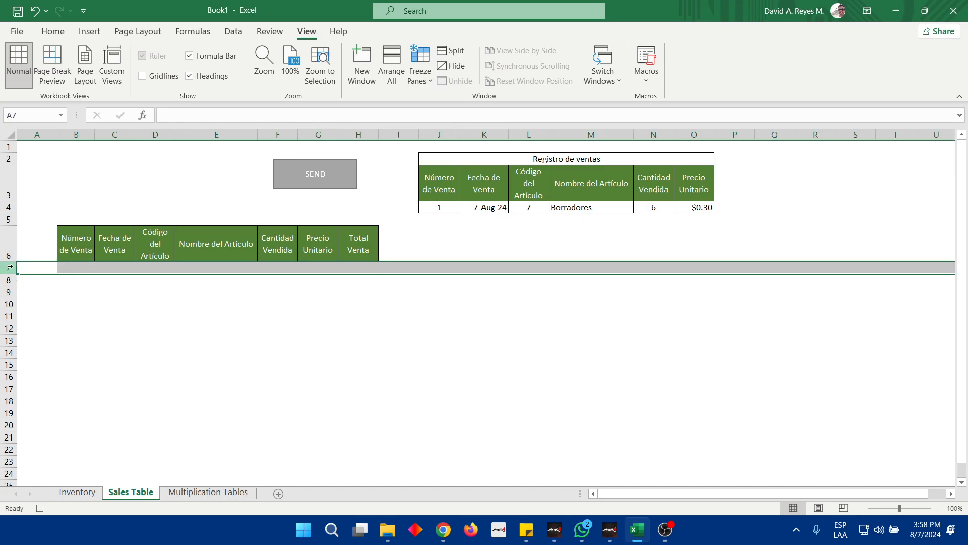
{"action": "key", "text": "ctrl+plus"}
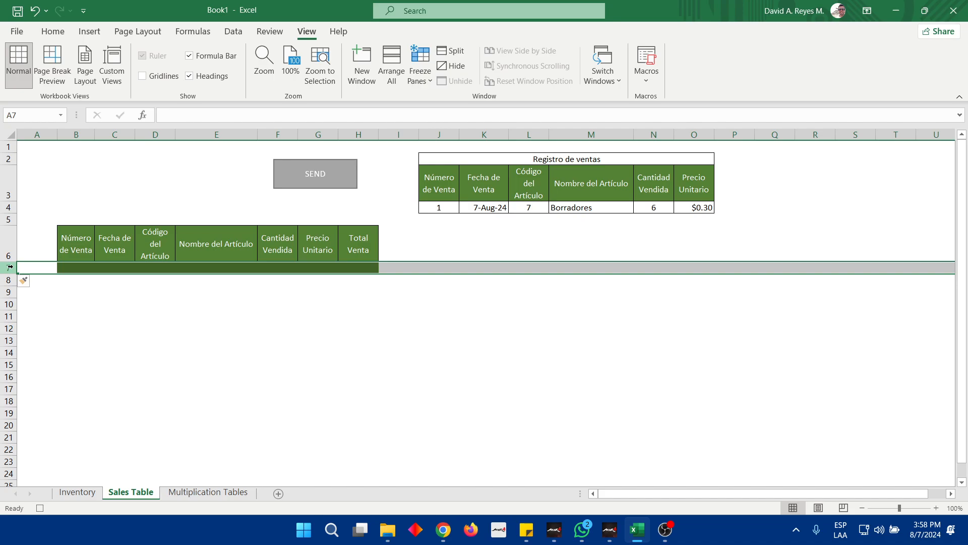
{"action": "key", "text": "Right"}
{"action": "key", "text": "shift+Right"}
{"action": "key", "text": "shift+Right"}
{"action": "key", "text": "shift+Right"}
{"action": "key", "text": "shift+Right"}
{"action": "key", "text": "shift+Right"}
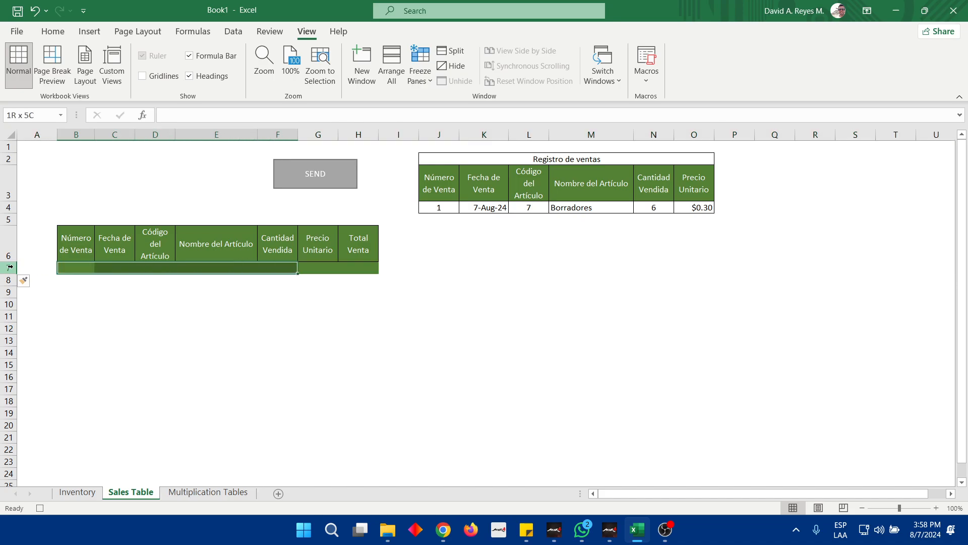
{"action": "key", "text": "shift+Right"}
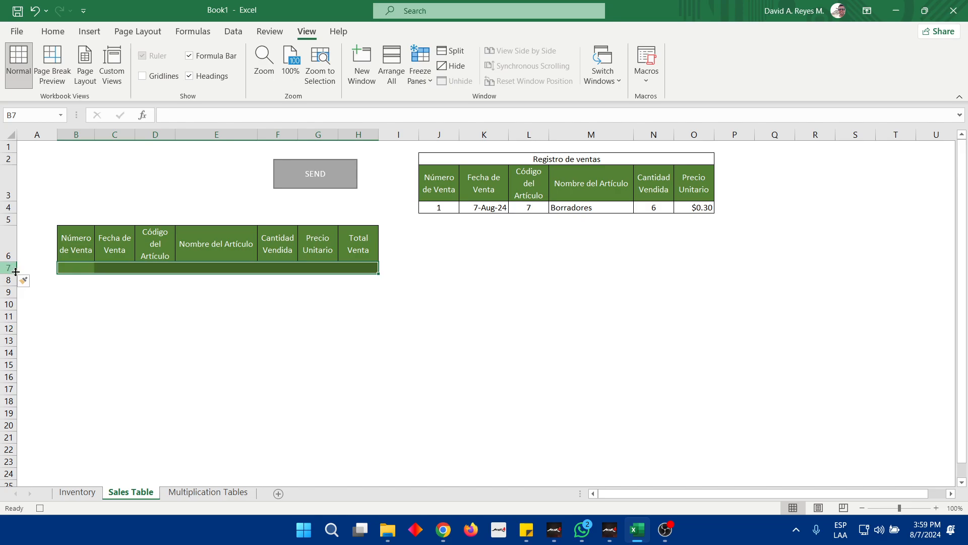
{"action": "left_click_drag", "start_coordinate": [73, 269], "coordinate": [353, 270]}
Copy the Registro de ventas entry J4:O4 and paste it into the sales table starting at B7
{"action": "left_click_drag", "start_coordinate": [438, 206], "coordinate": [692, 209]}
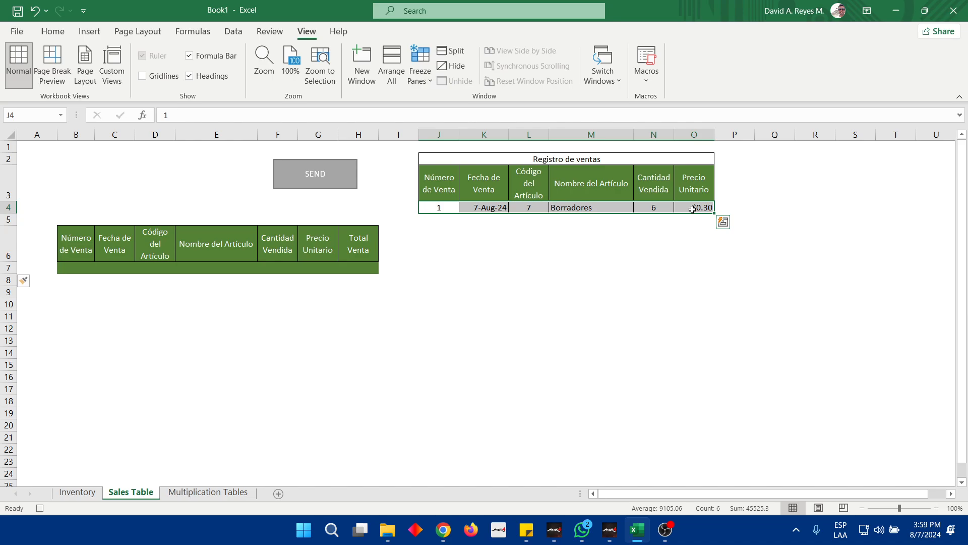
{"action": "left_click", "coordinate": [75, 268]}
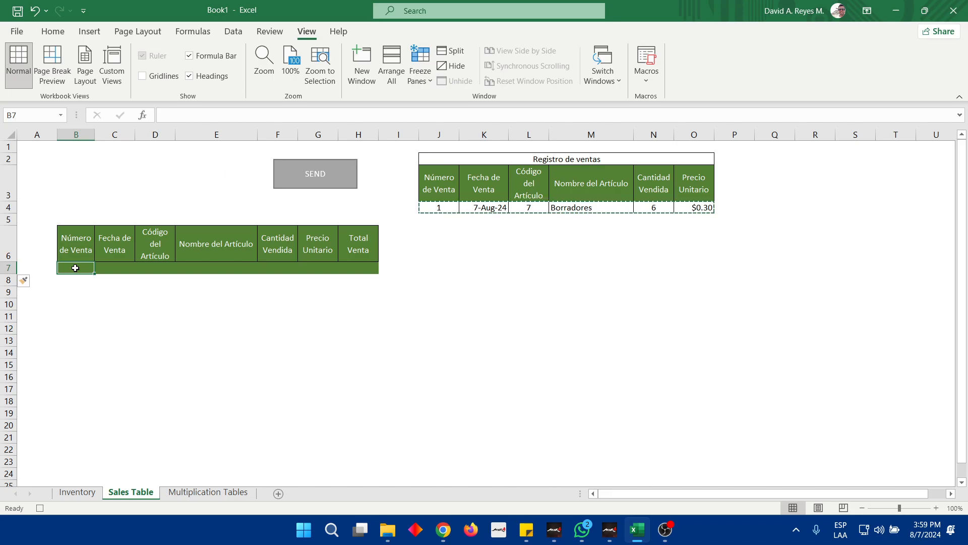
{"action": "type", "text": "1\t7-Aug-24\t7\t#REF!\t6\t#REF!"}
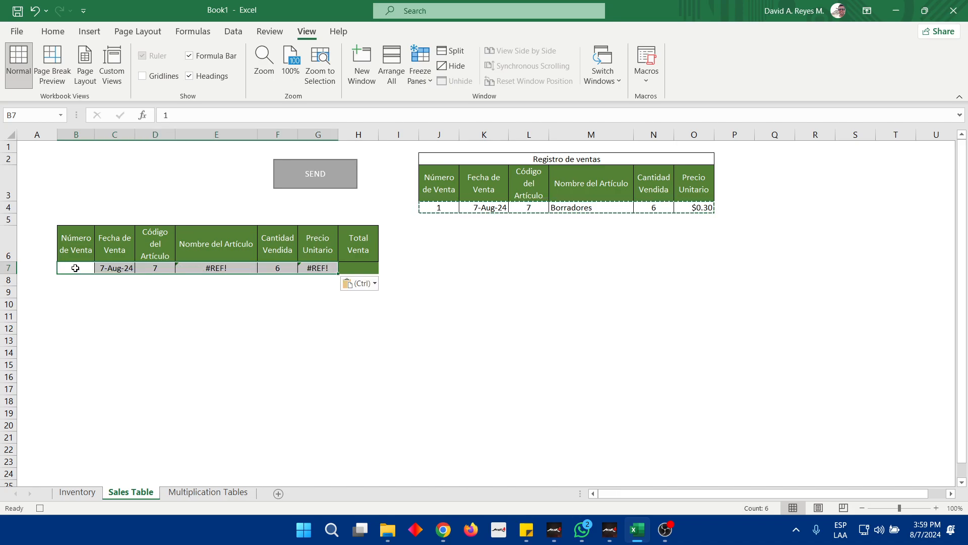
{"action": "left_click", "coordinate": [214, 328]}
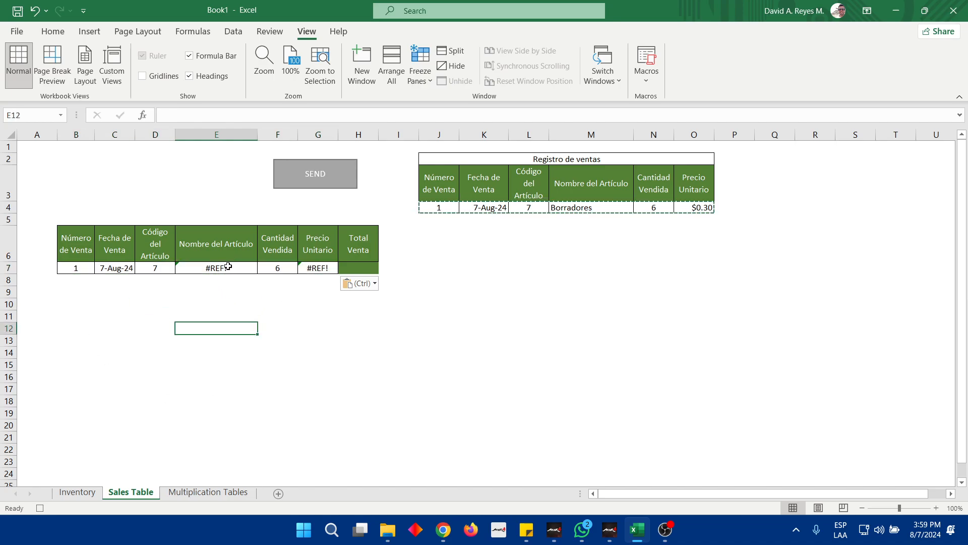
Inspect the VLOOKUP formula pasted into the Nombre del Artículo cell E7 of the sales table
{"action": "left_click", "coordinate": [228, 266]}
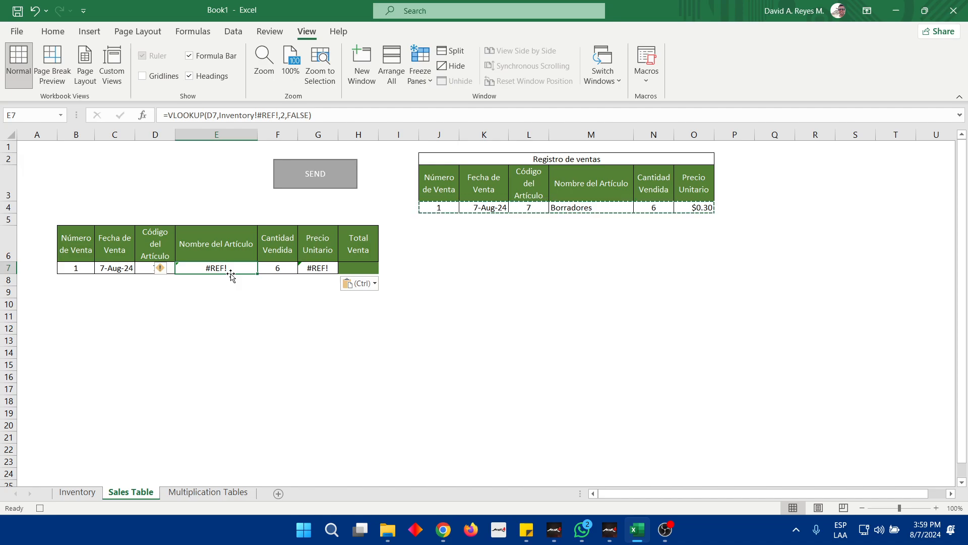
{"action": "left_click", "coordinate": [311, 115]}
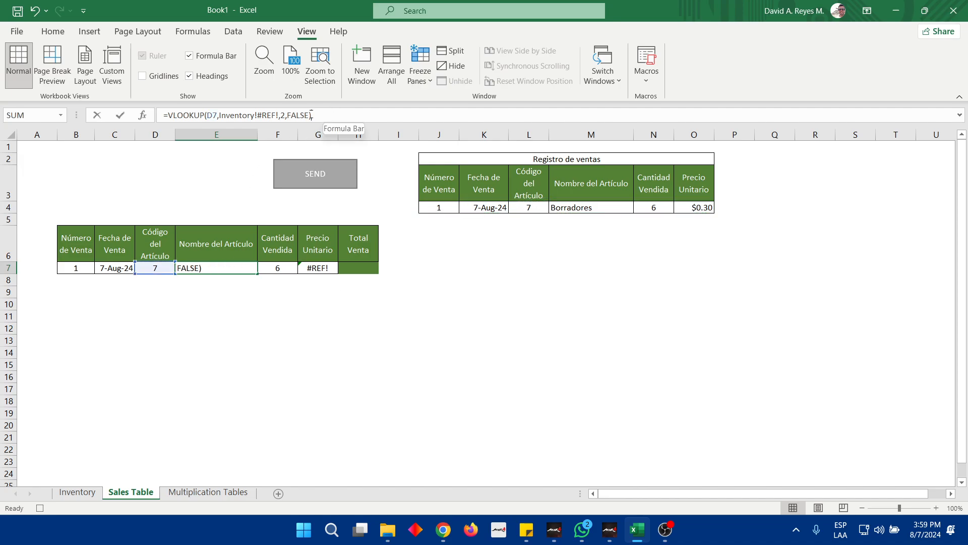
{"action": "left_click_drag", "start_coordinate": [311, 115], "coordinate": [160, 109]}
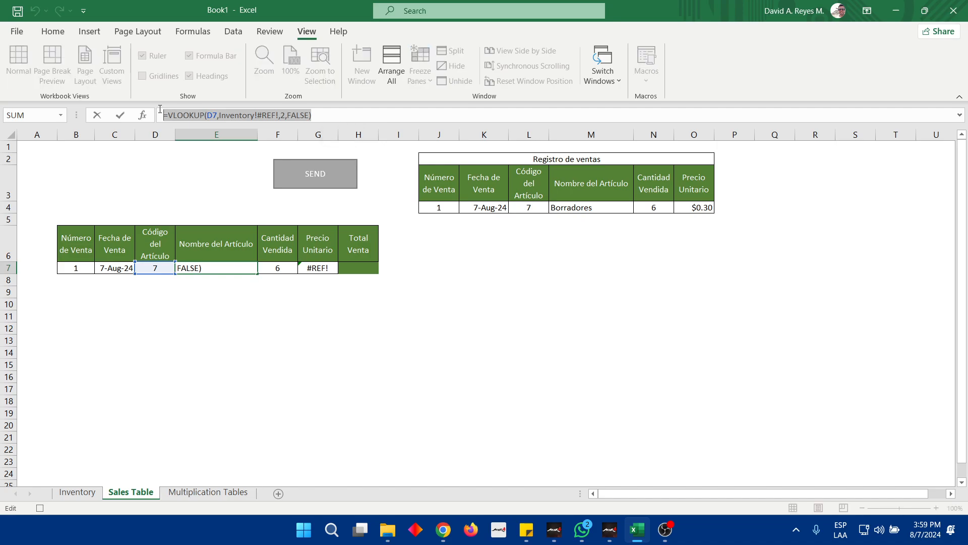
{"action": "key", "text": "Escape"}
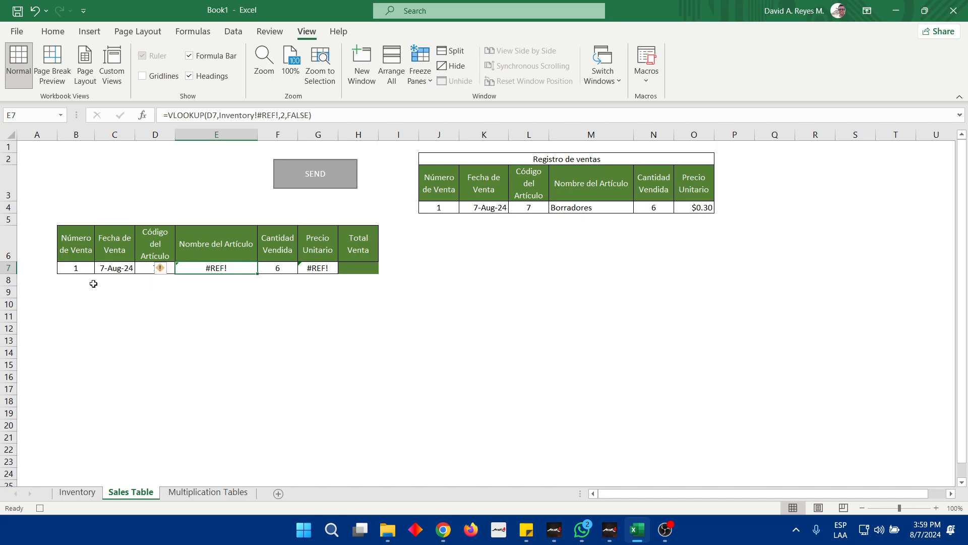
Copy the Registro de ventas entry J4:O4 again and paste it as values only over sales table row B7:H7
{"action": "left_click_drag", "start_coordinate": [433, 207], "coordinate": [686, 203]}
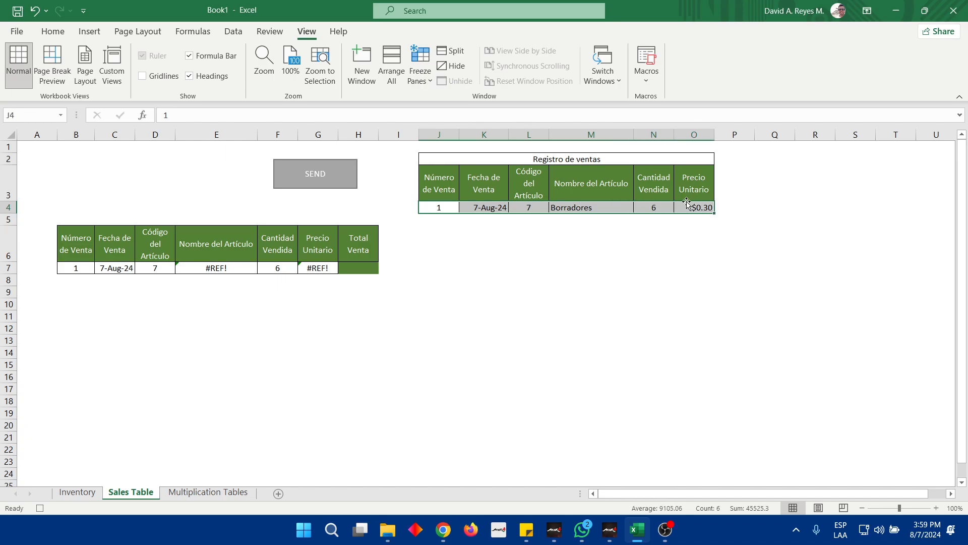
{"action": "left_click", "coordinate": [73, 266]}
{"action": "left_click_drag", "start_coordinate": [74, 267], "coordinate": [359, 265]}
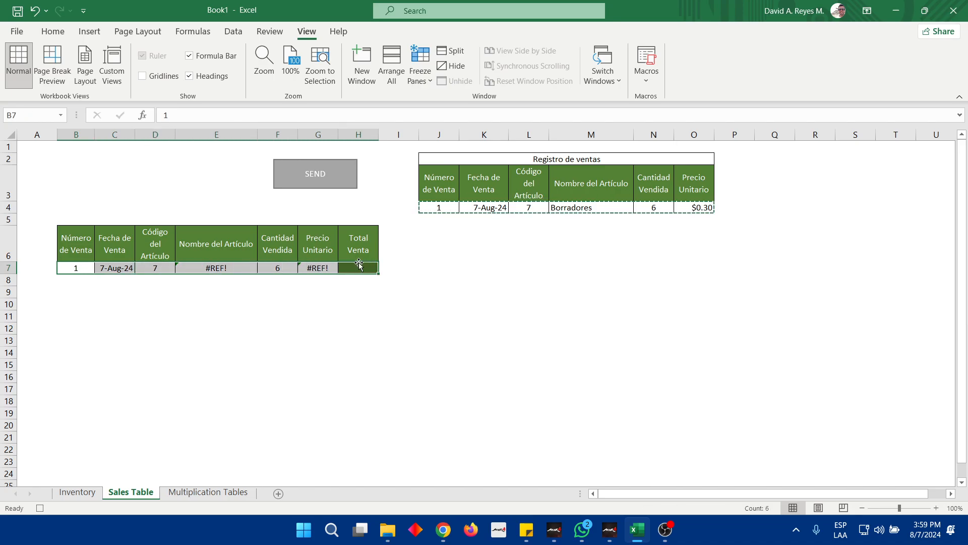
{"action": "right_click", "coordinate": [77, 270]}
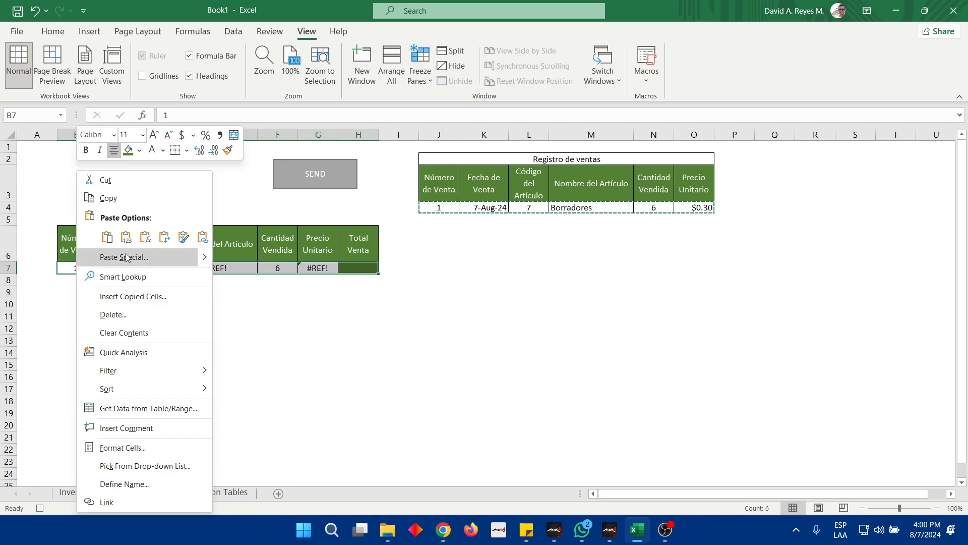
{"action": "mouse_move", "coordinate": [207, 257]}
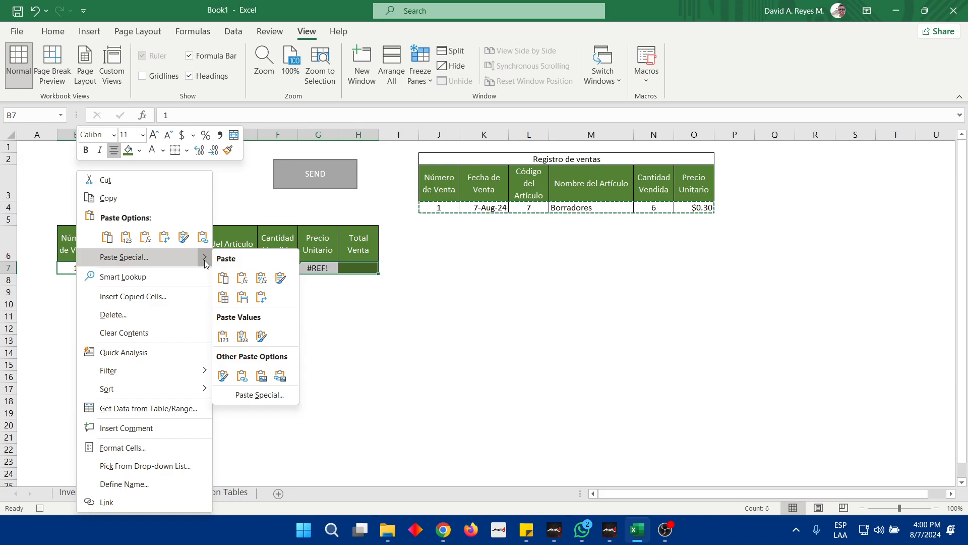
{"action": "left_click", "coordinate": [223, 337]}
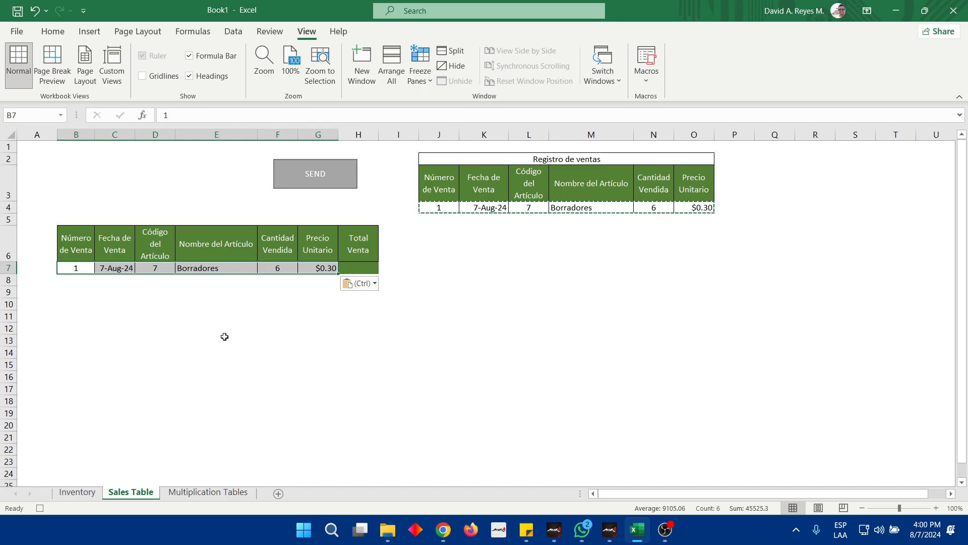
{"action": "left_click", "coordinate": [77, 269]}
{"action": "left_click", "coordinate": [112, 268]}
{"action": "left_click", "coordinate": [152, 266]}
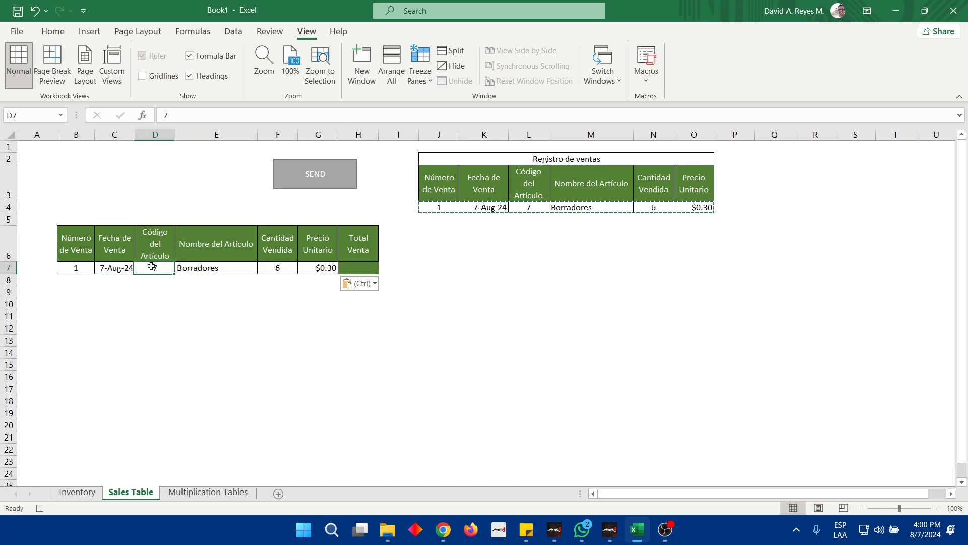
{"action": "left_click", "coordinate": [197, 268]}
{"action": "left_click", "coordinate": [275, 268]}
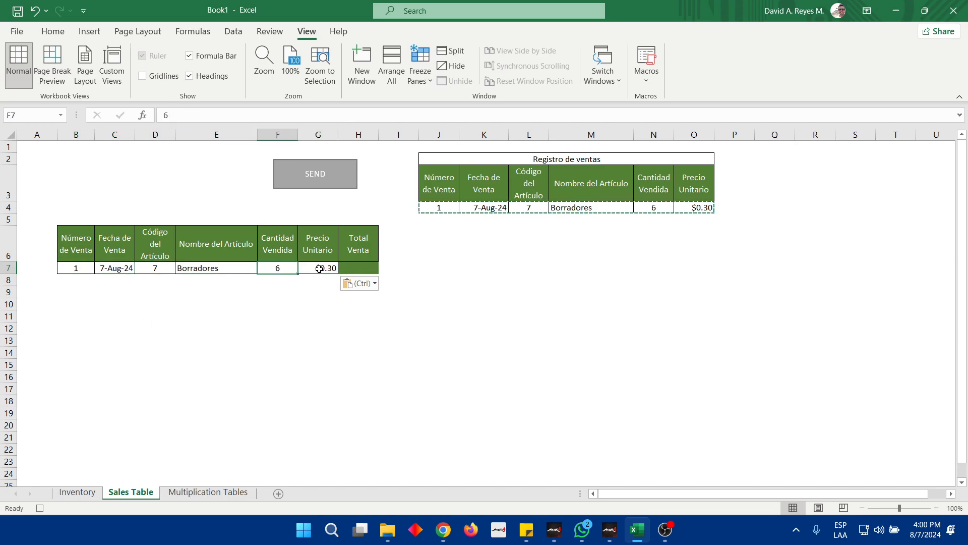
Copy the formatting of Precio Unitario cell G7 onto Total Venta cell H7 with Format Painter
{"action": "left_click", "coordinate": [320, 269]}
{"action": "left_click", "coordinate": [54, 29]}
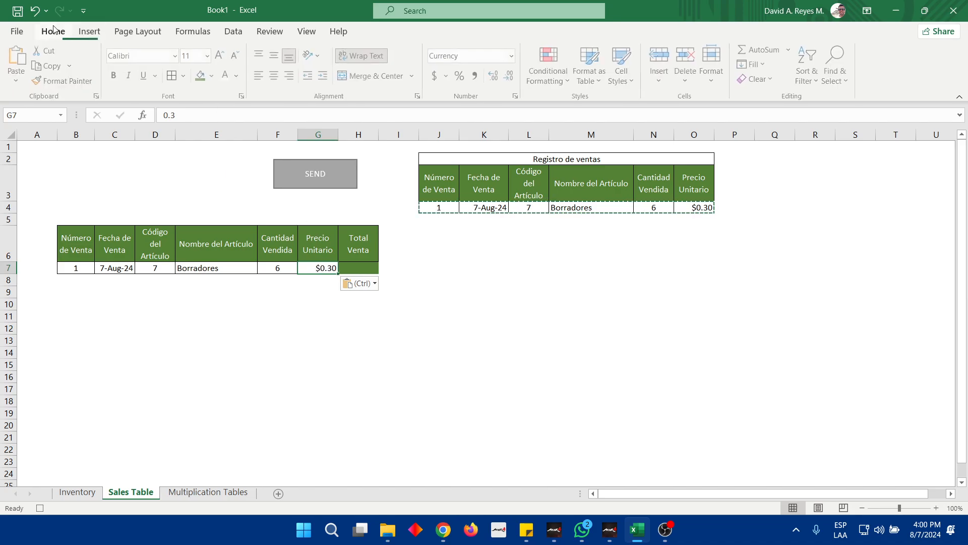
{"action": "left_click", "coordinate": [65, 81]}
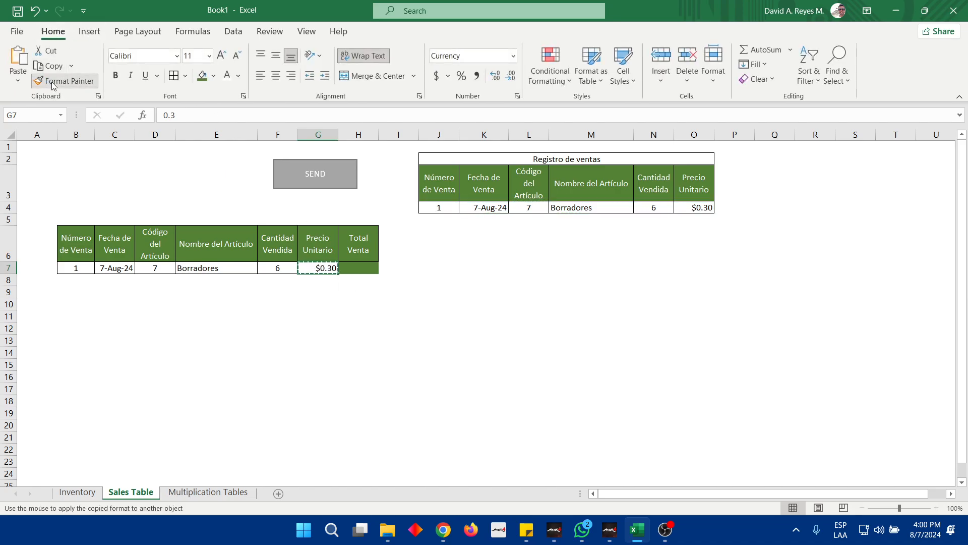
{"action": "left_click", "coordinate": [358, 271]}
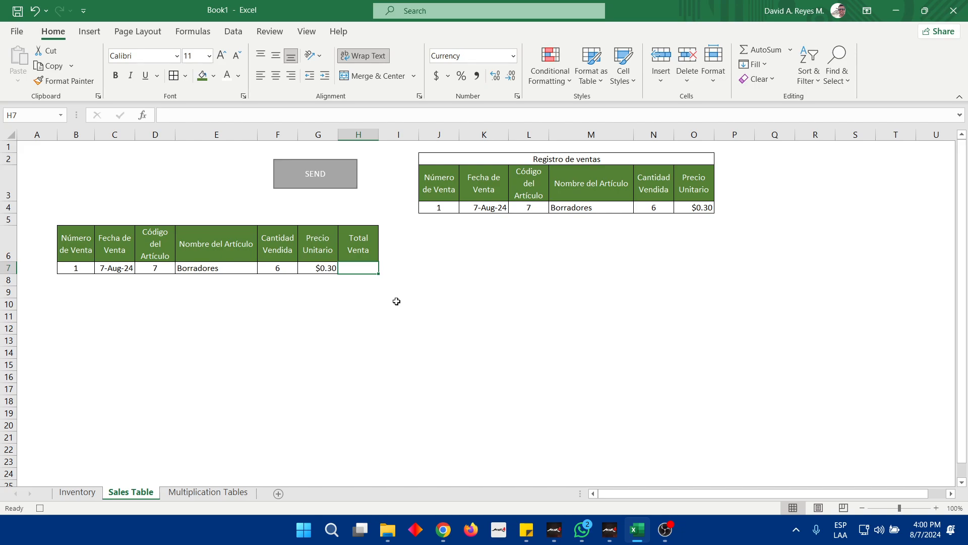
Calculate Total Venta in H7 with the formula =G7*F7
{"action": "type", "text": "="}
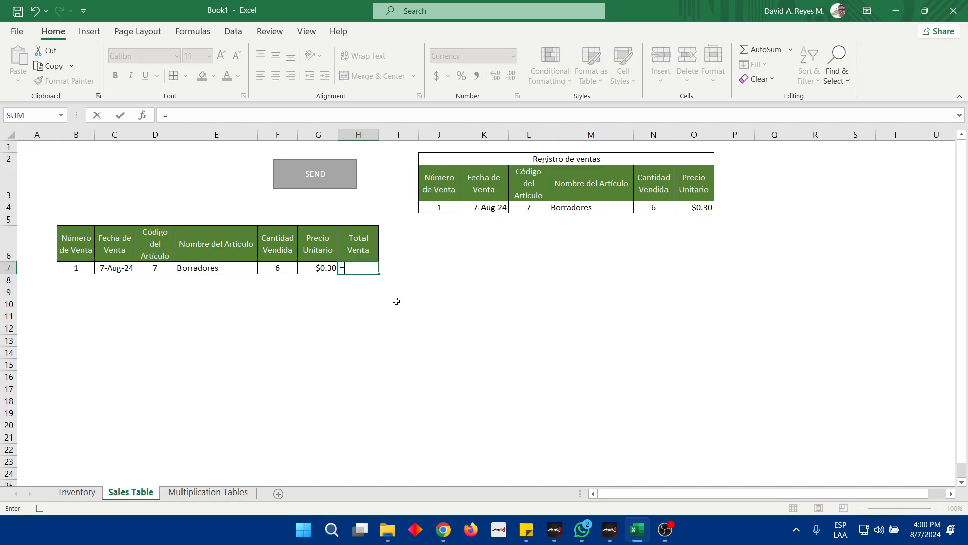
{"action": "key", "text": "Left"}
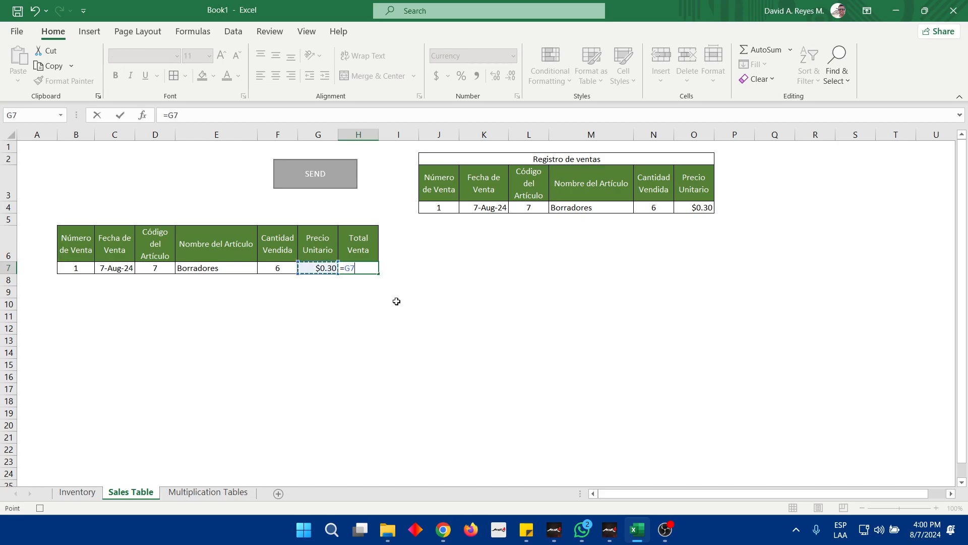
{"action": "type", "text": "*"}
{"action": "key", "text": "Left"}
{"action": "key", "text": "Left"}
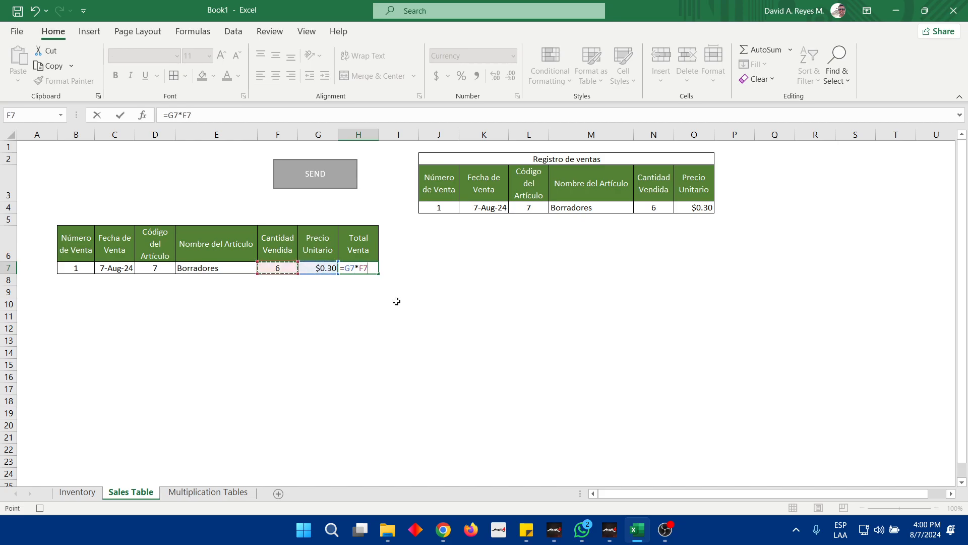
{"action": "key", "text": "Return"}
{"action": "key", "text": "Up"}
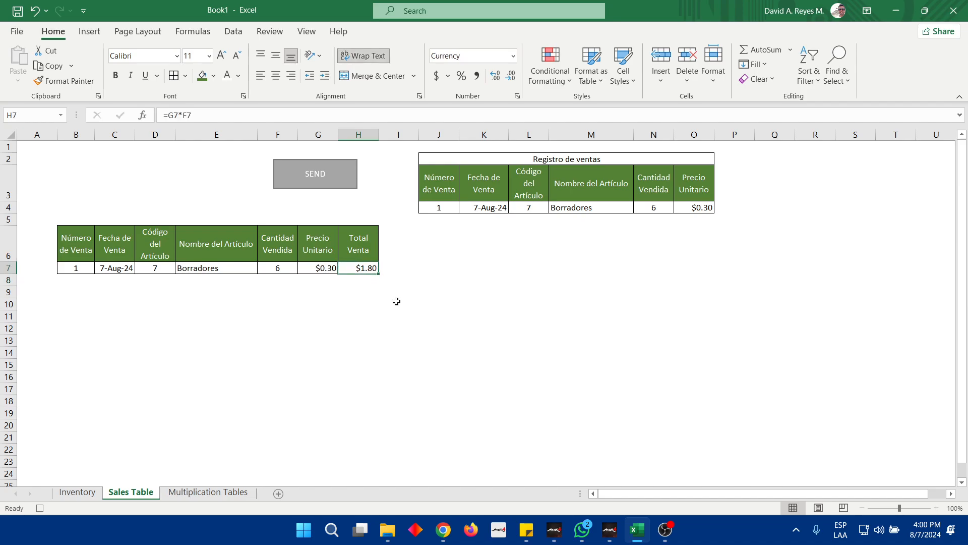
Select J4 as the macro's ending cell and stop recording the Sales macro
{"action": "left_click", "coordinate": [426, 203]}
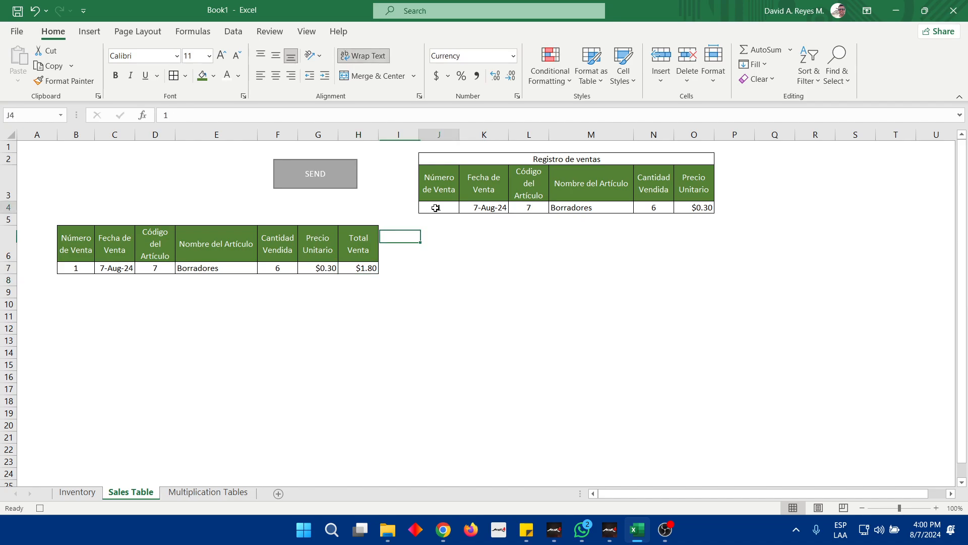
{"action": "left_click", "coordinate": [306, 32]}
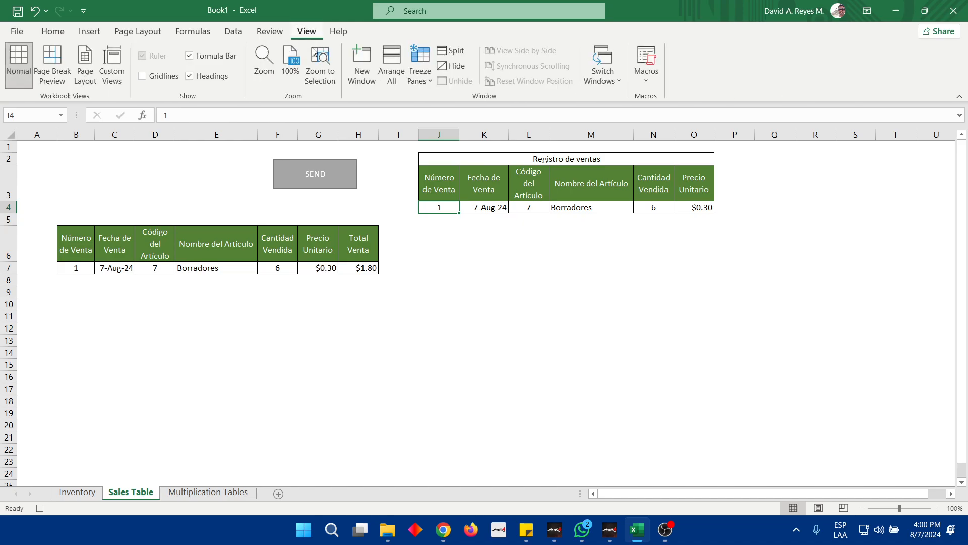
{"action": "left_click", "coordinate": [641, 80]}
{"action": "left_click", "coordinate": [674, 117]}
Assign the Sales macro to the SEND rectangle shape
{"action": "right_click", "coordinate": [340, 174]}
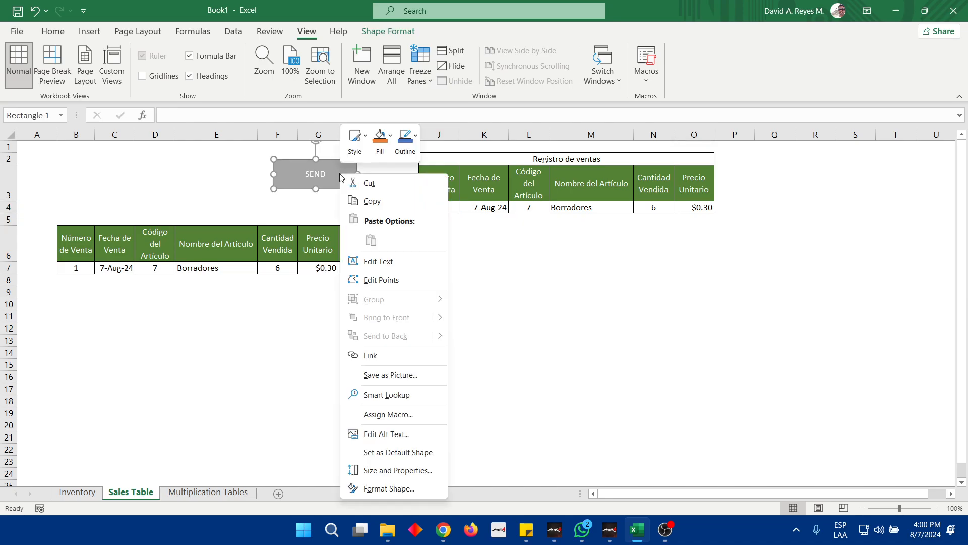
{"action": "left_click", "coordinate": [407, 421]}
{"action": "left_click", "coordinate": [281, 336]}
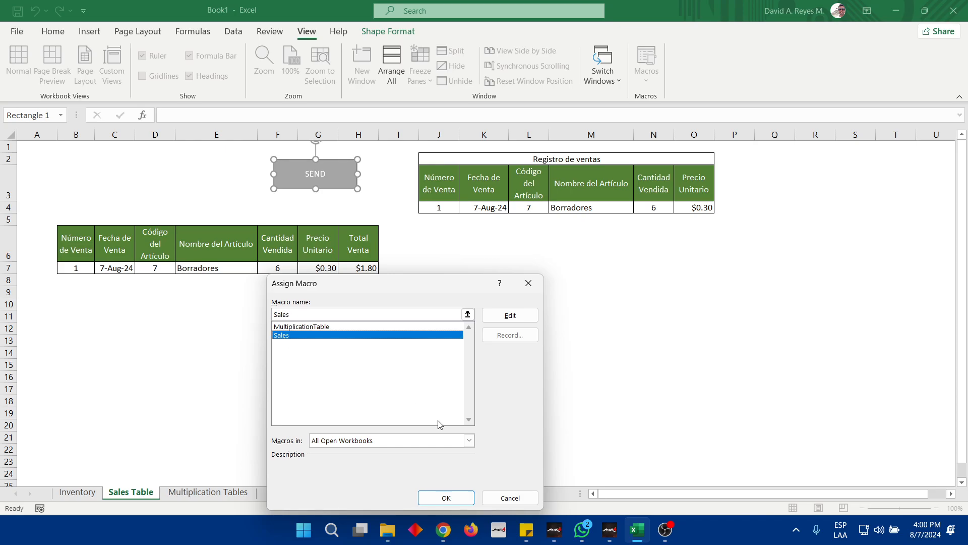
{"action": "left_click", "coordinate": [457, 499]}
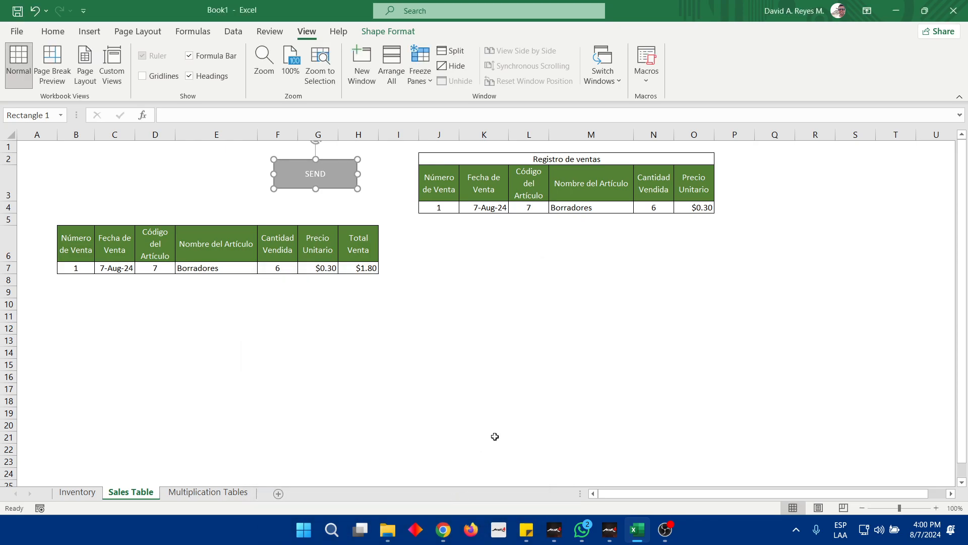
Fill the Registro de ventas row with sale number 2, date 8-5-2024, article code 11 and quantity sold 2
{"action": "left_click", "coordinate": [451, 211]}
{"action": "type", "text": "2"}
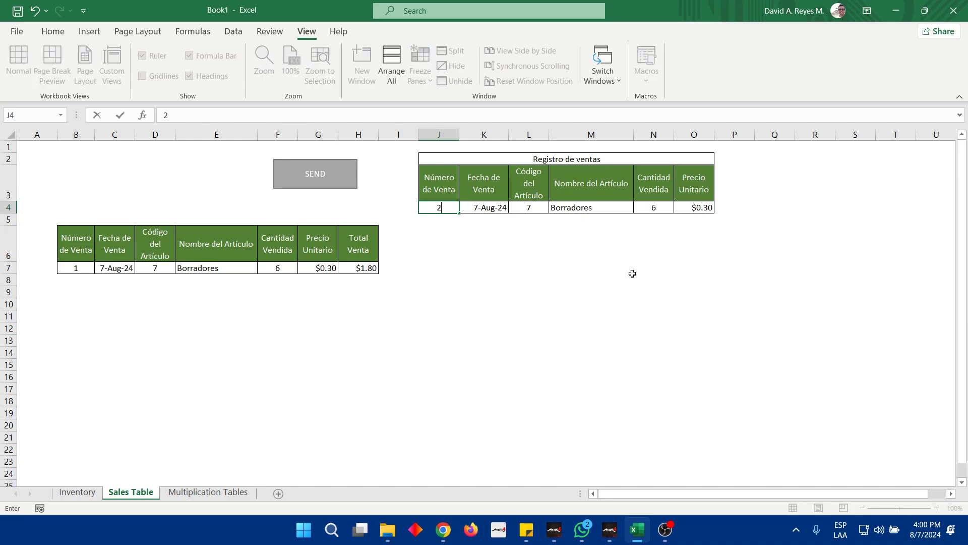
{"action": "key", "text": "Tab"}
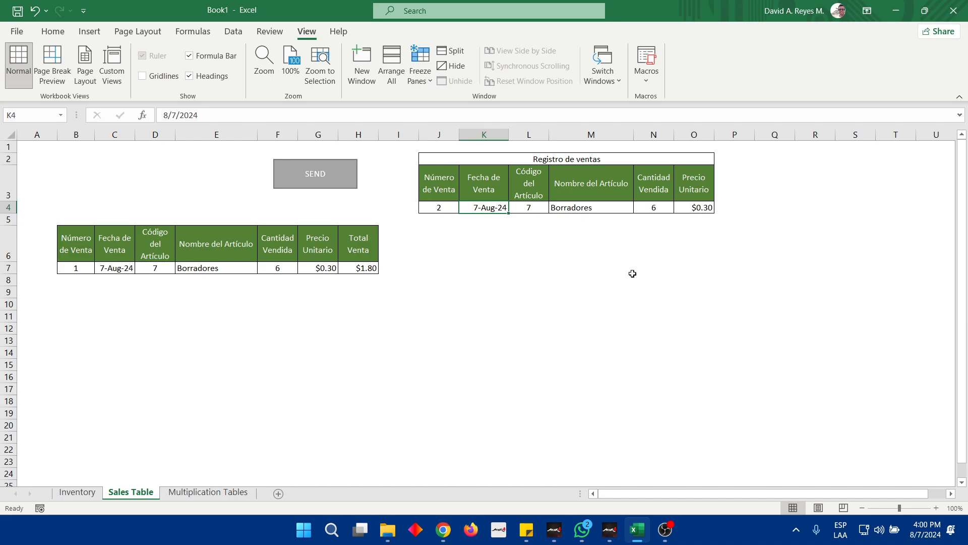
{"action": "type", "text": "8-5-2024"}
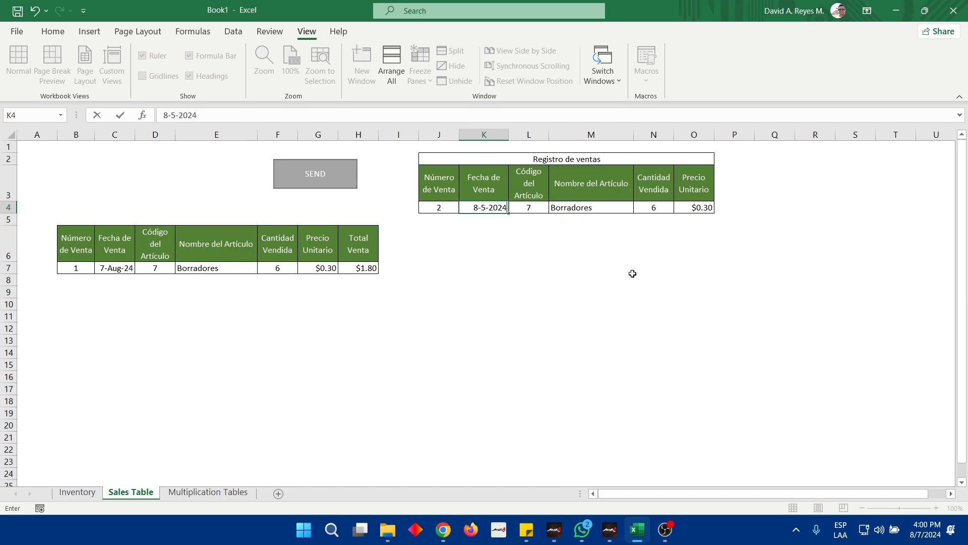
{"action": "key", "text": "Tab"}
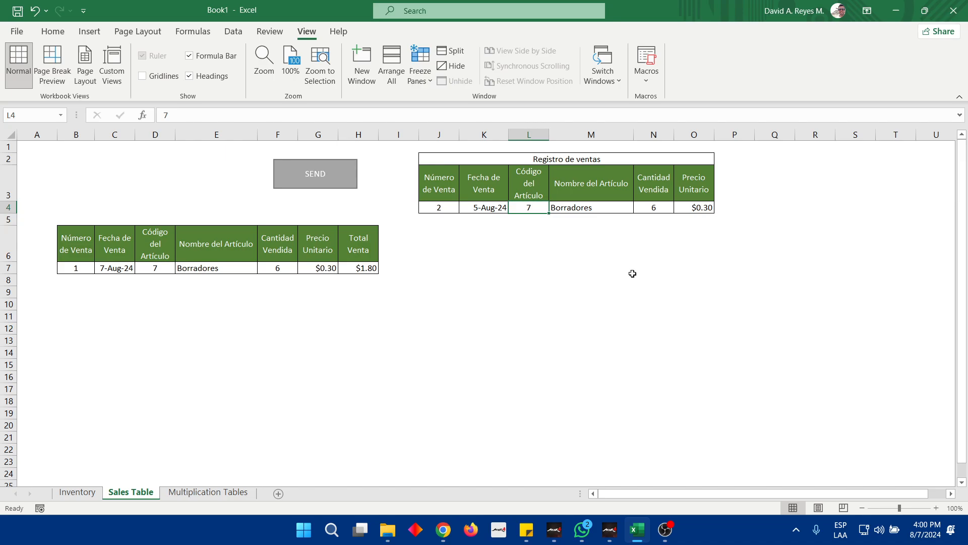
{"action": "type", "text": "11"}
{"action": "key", "text": "Tab"}
{"action": "key", "text": "Tab"}
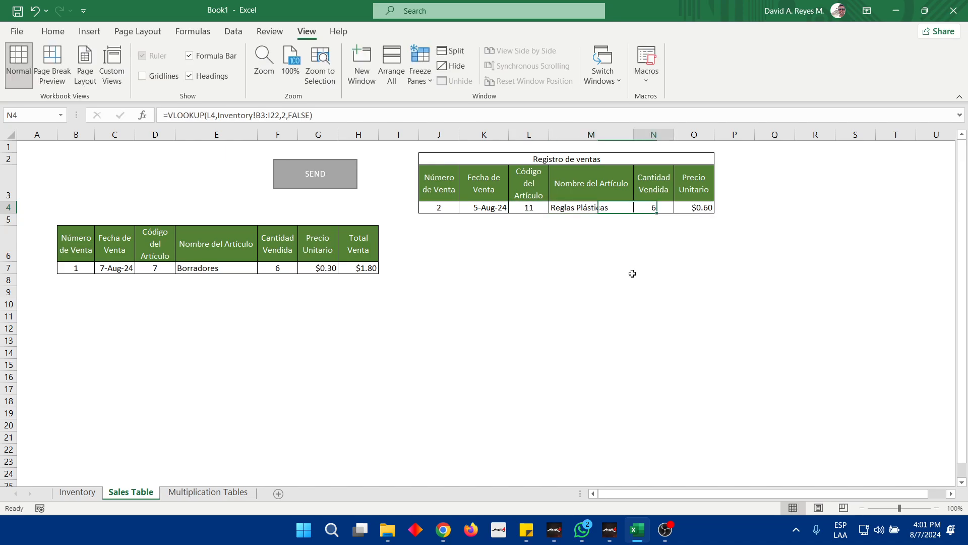
{"action": "type", "text": "2"}
{"action": "key", "text": "Tab"}
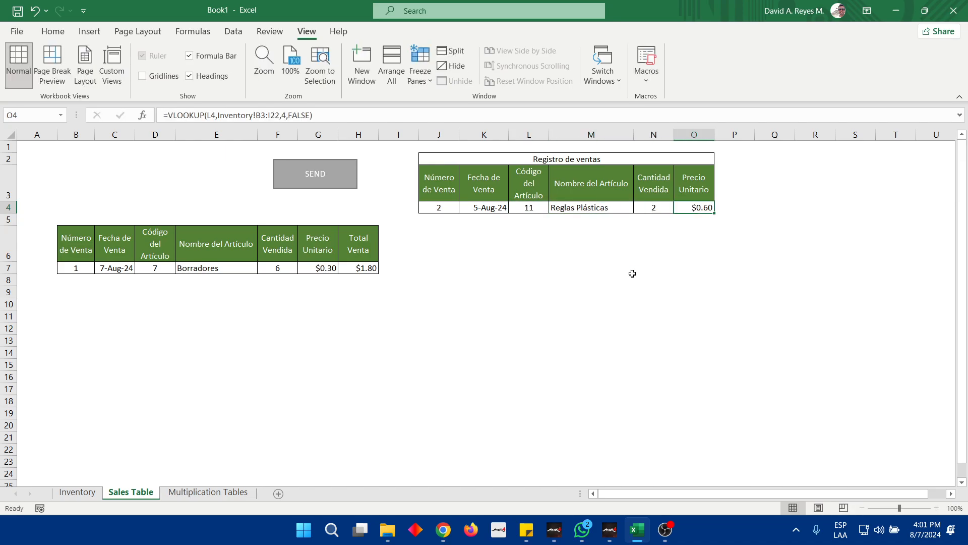
Return to cell J4 and send the entry to the sales table by running the macro assigned to the SEND shape
{"action": "key", "text": "Left"}
{"action": "key", "text": "Left"}
{"action": "key", "text": "Left"}
{"action": "key", "text": "Left"}
{"action": "key", "text": "Left"}
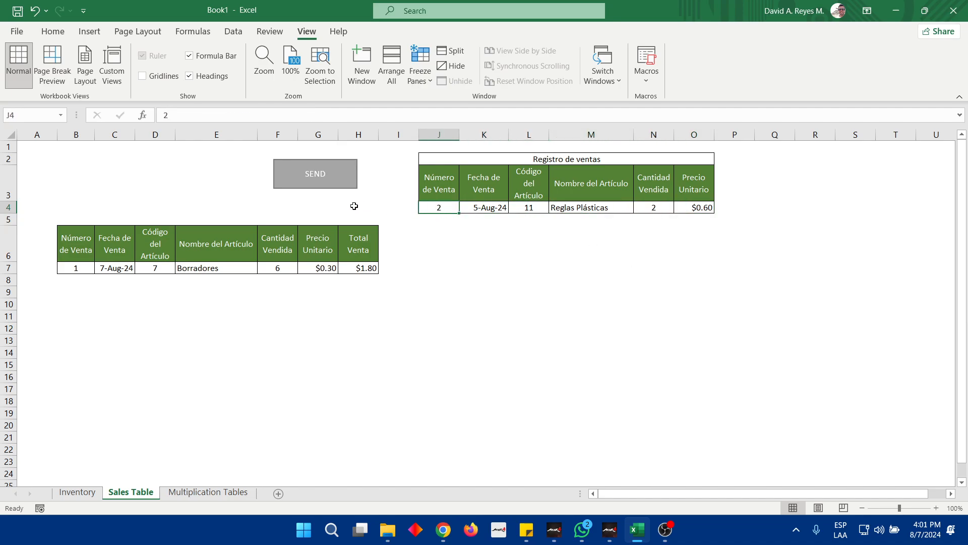
{"action": "left_click", "coordinate": [336, 186]}
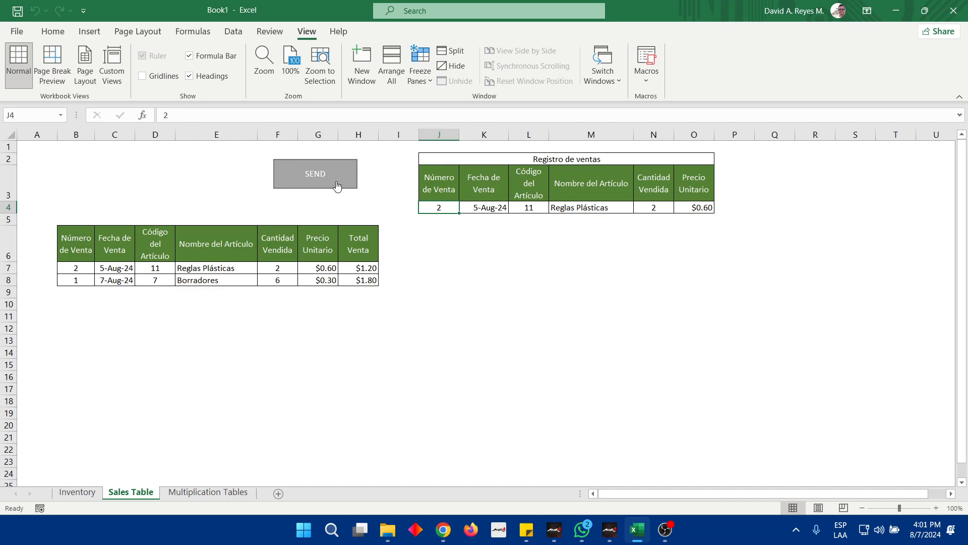
Try a regular paste of the entry J4:O4 into the sales table starting at B7, and undo it
{"action": "left_click_drag", "start_coordinate": [439, 207], "coordinate": [691, 207]}
{"action": "key", "text": "ctrl+c"}
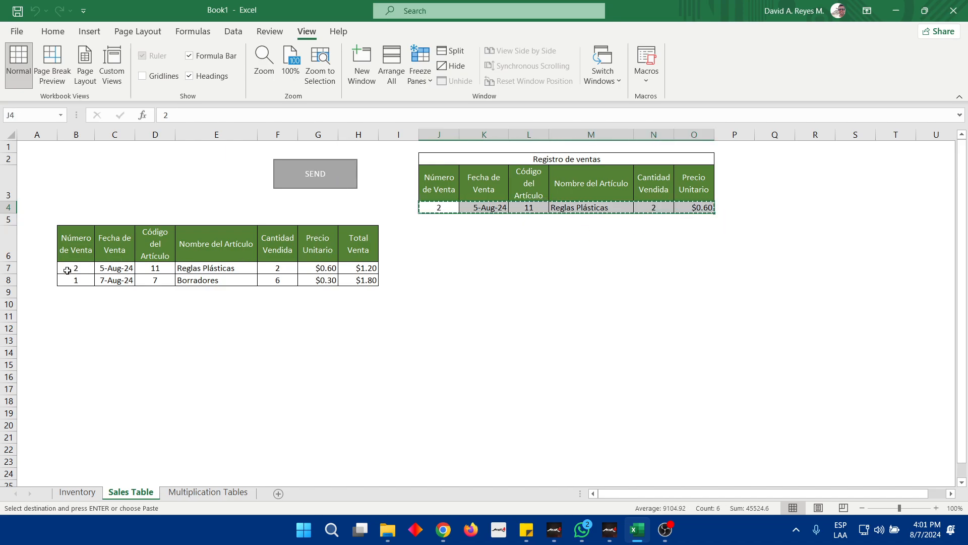
{"action": "left_click", "coordinate": [66, 268]}
{"action": "key", "text": "ctrl+v"}
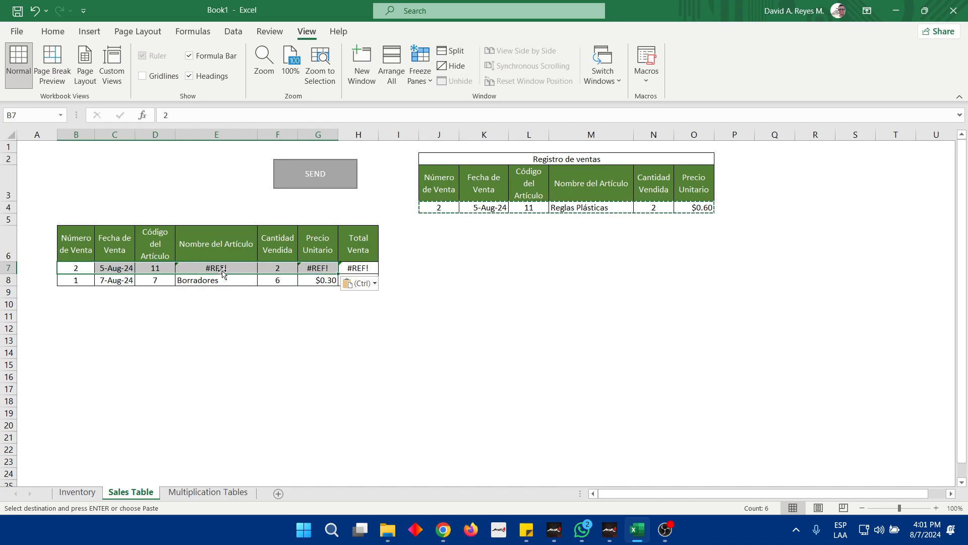
{"action": "left_click", "coordinate": [220, 269]}
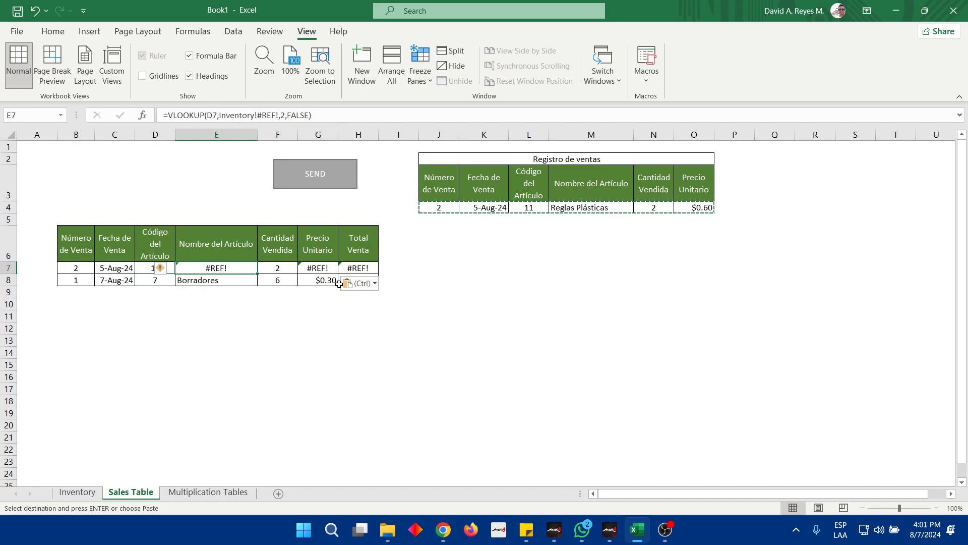
{"action": "left_click", "coordinate": [82, 268]}
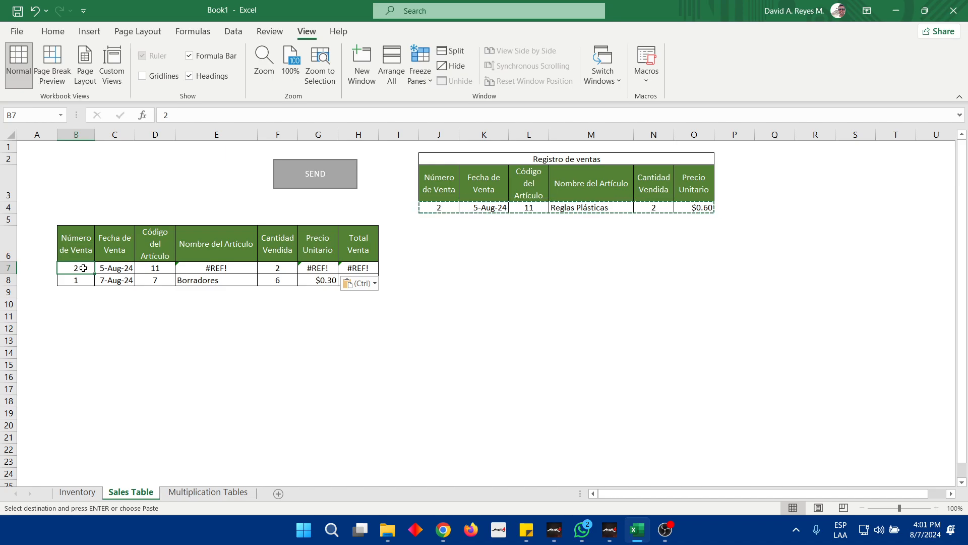
{"action": "key", "text": "ctrl+z"}
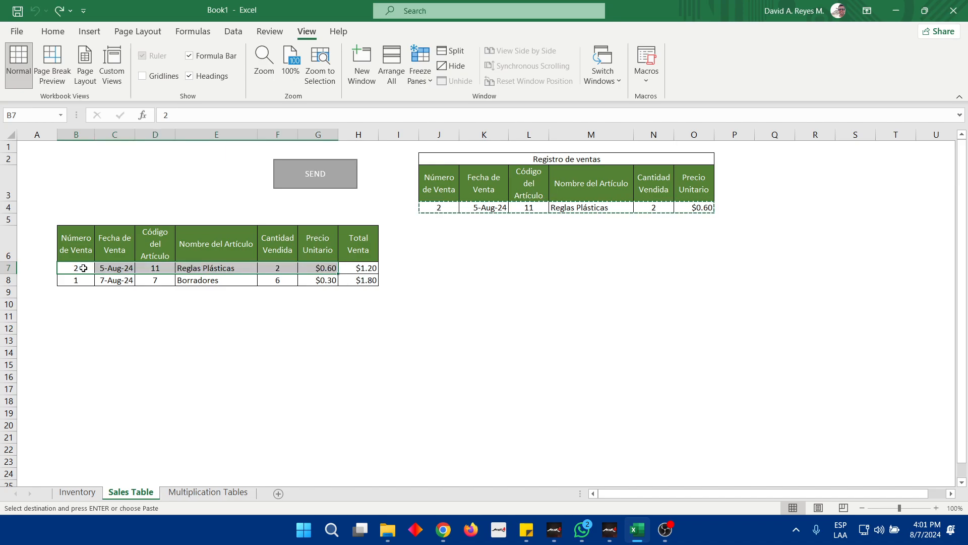
{"action": "key", "text": "Escape"}
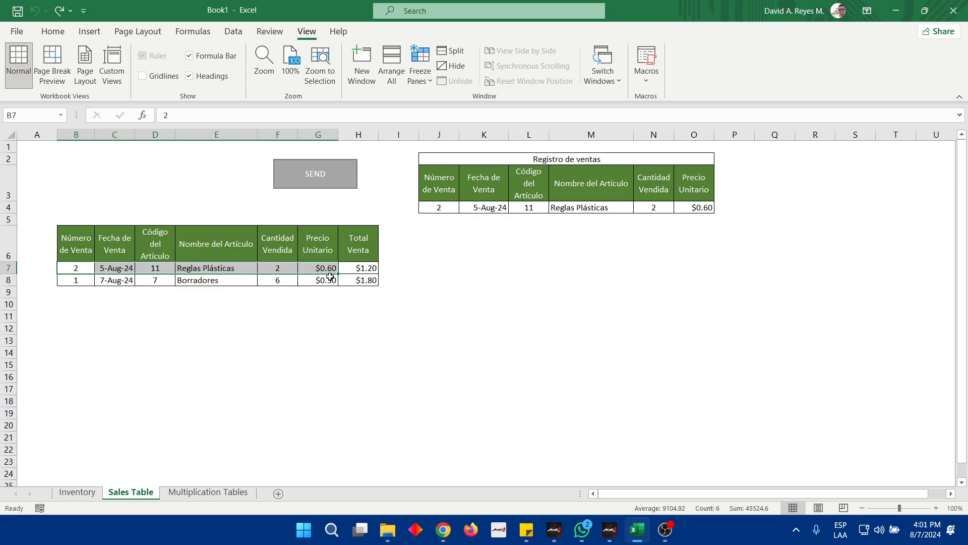
{"action": "left_click", "coordinate": [393, 268]}
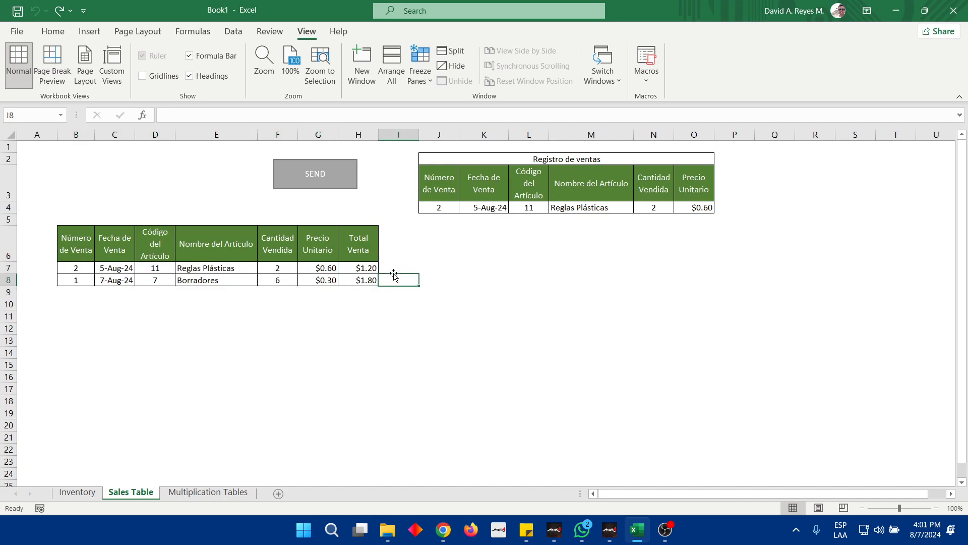